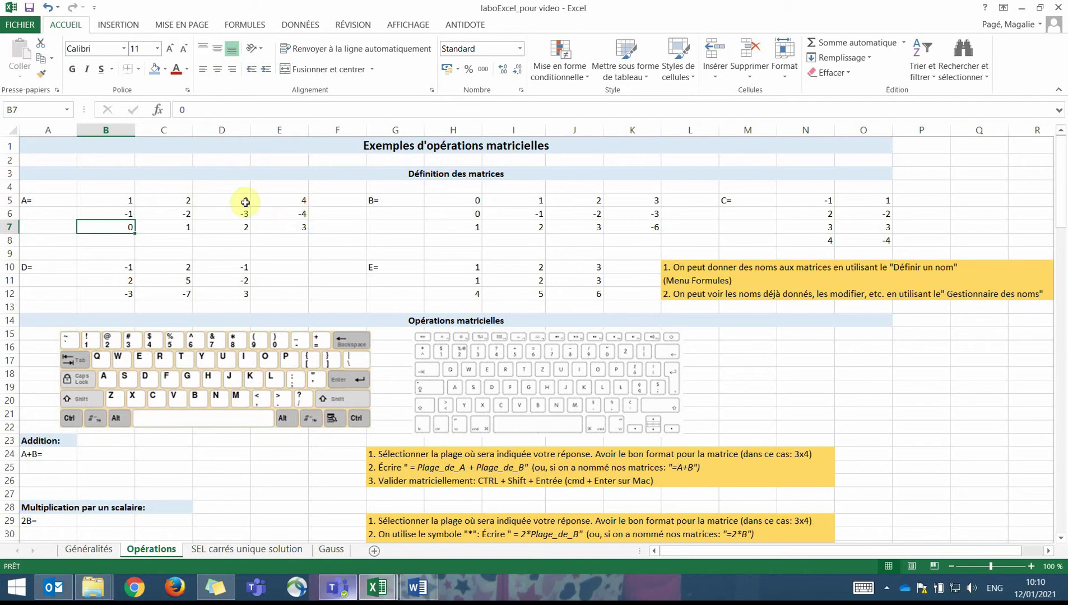
# - Define the workbook name A for the first matrix in cells B5:E7
pyautogui.click(114, 200)
pyautogui.moveTo(181, 227); pyautogui.dragTo(269, 231)
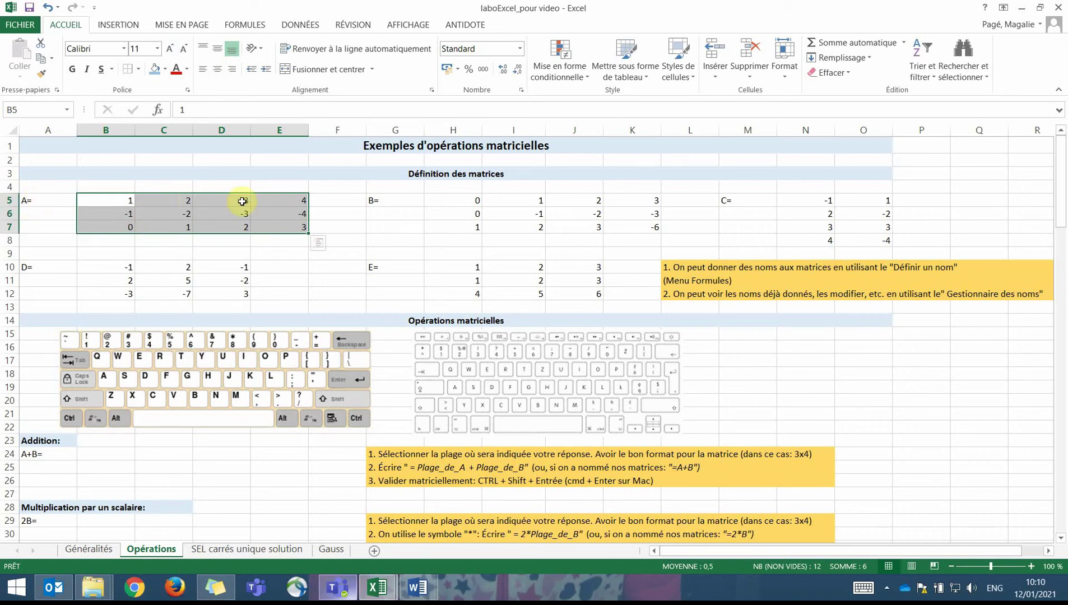
pyautogui.click(247, 23)
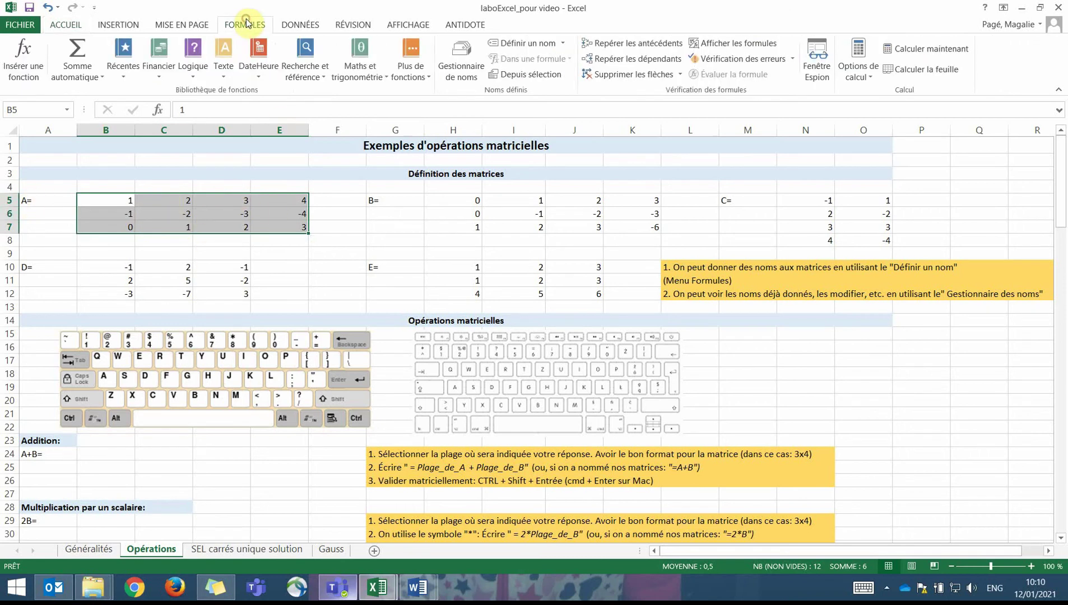
pyautogui.click(545, 43)
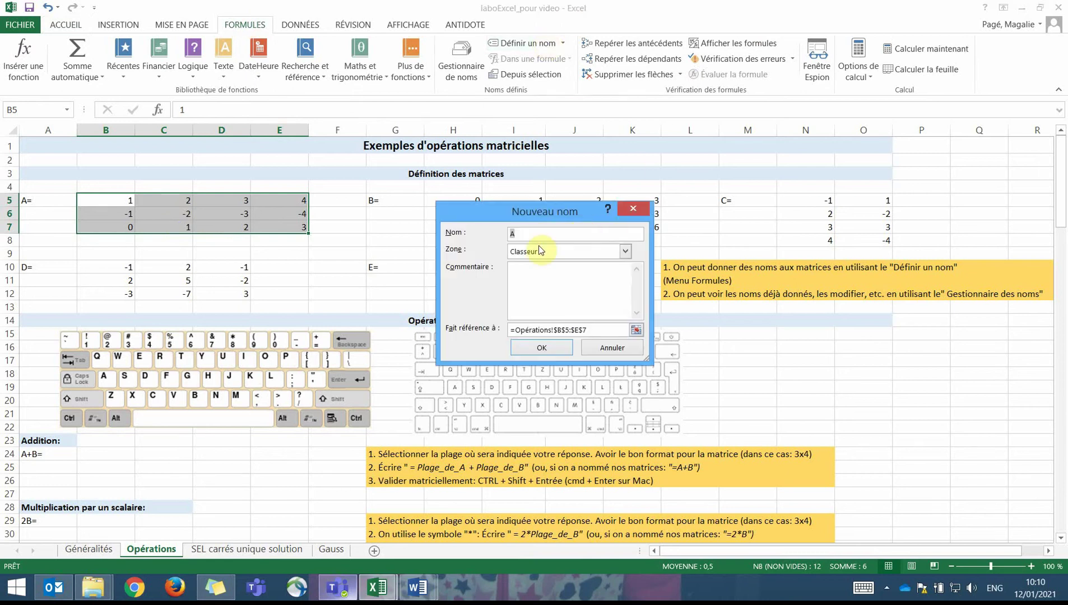
pyautogui.write('A')
pyautogui.click(542, 348)
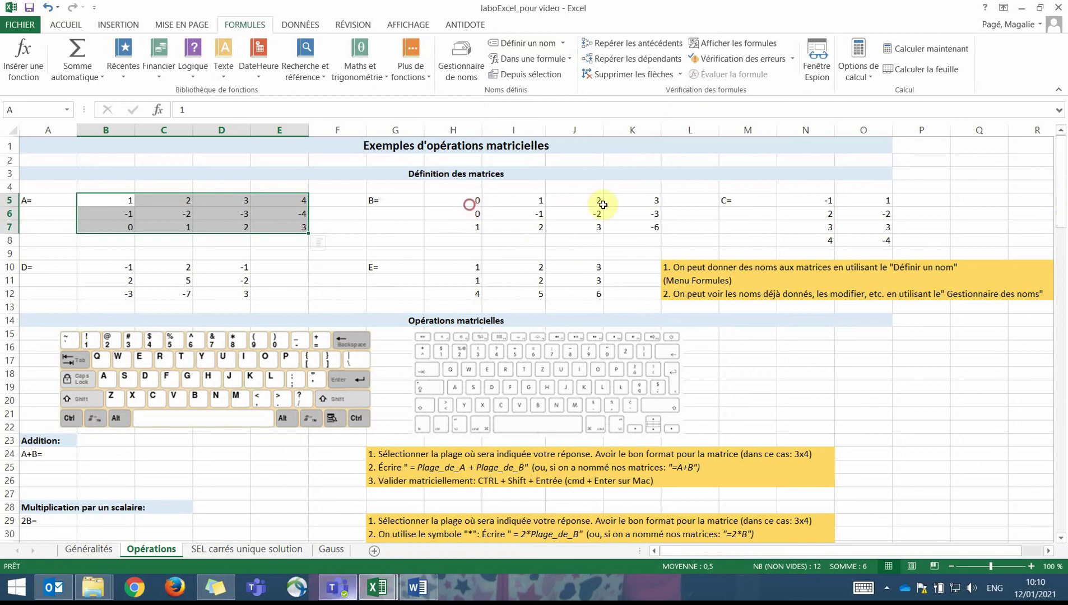
# - Define the workbook name B for the matrix in cells H5:K7
pyautogui.moveTo(469, 204); pyautogui.dragTo(639, 222)
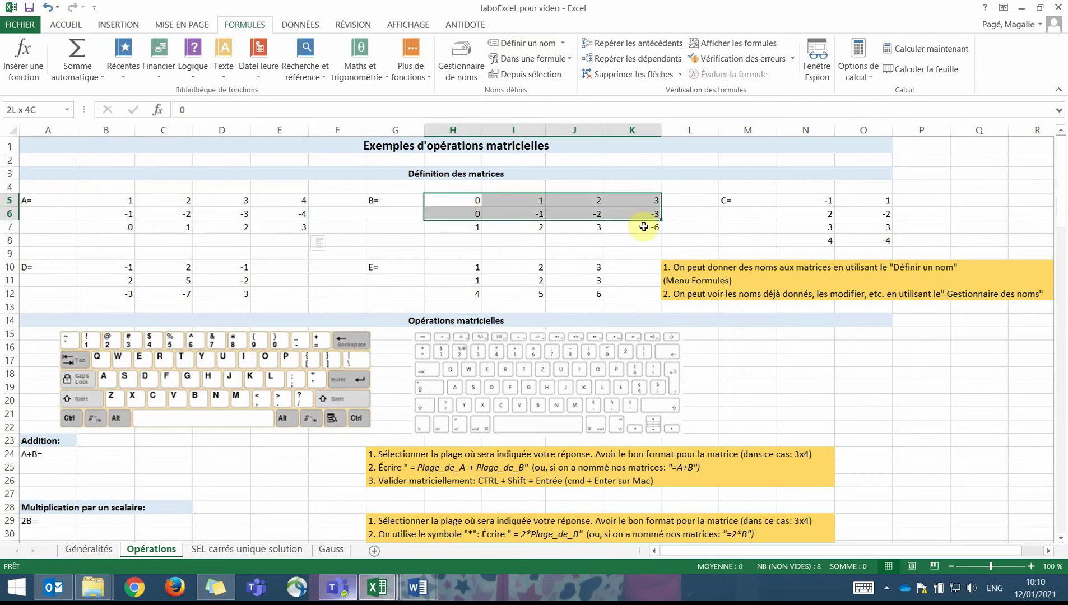
pyautogui.click(521, 44)
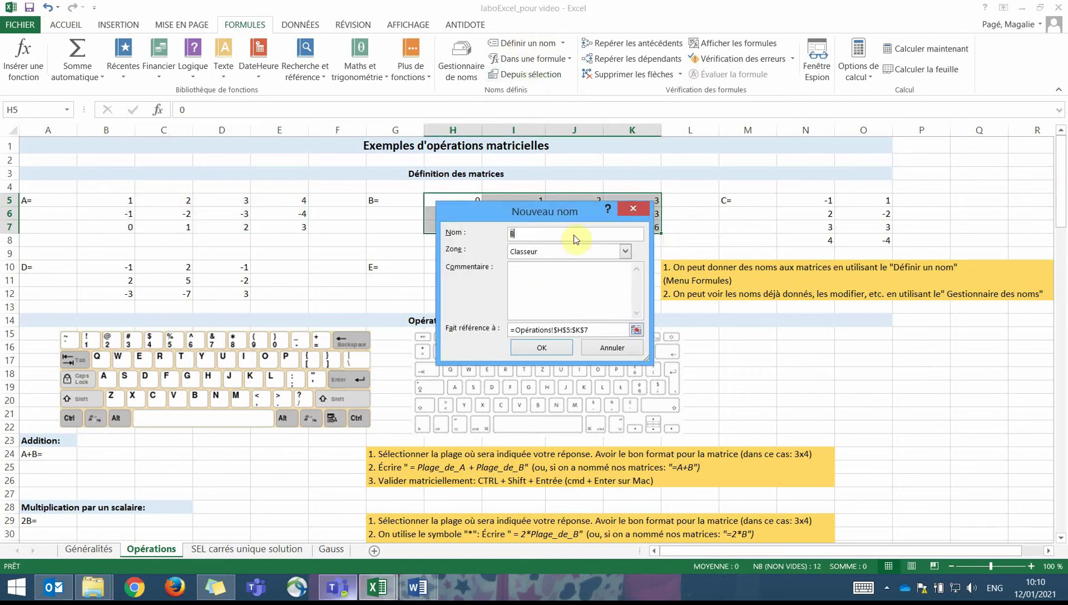
pyautogui.click(526, 345)
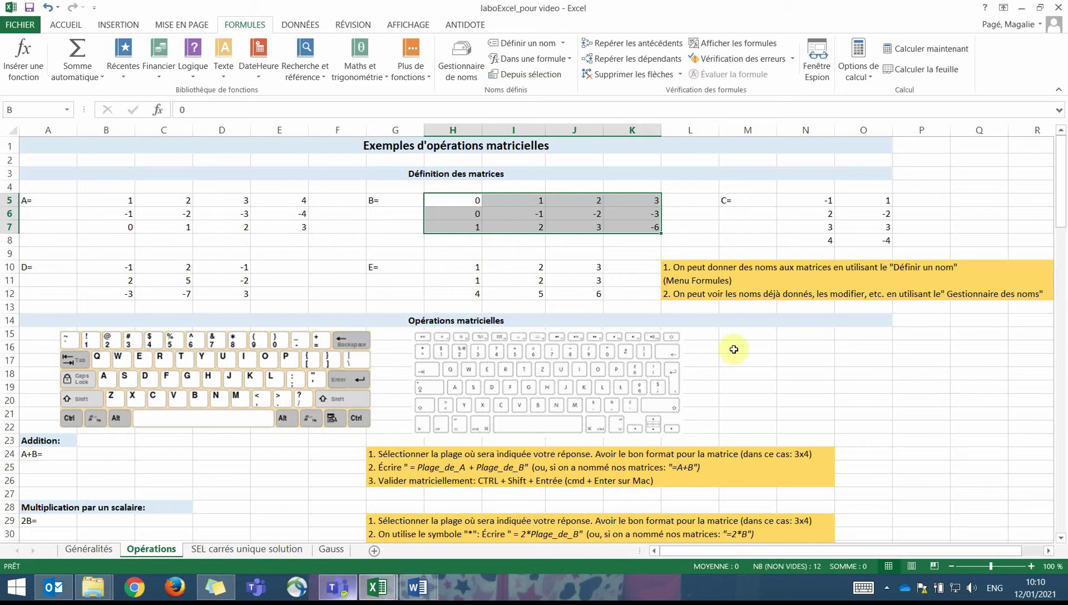
# - Check in the name manager which cell ranges the names A and B refer to, without changing them
pyautogui.click(332, 277)
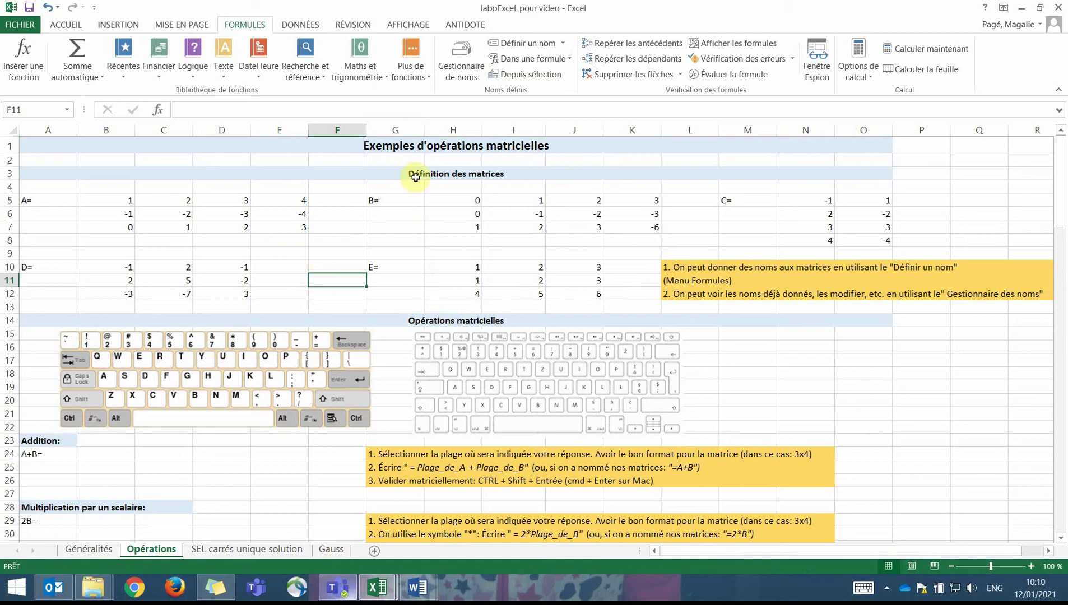
pyautogui.click(458, 72)
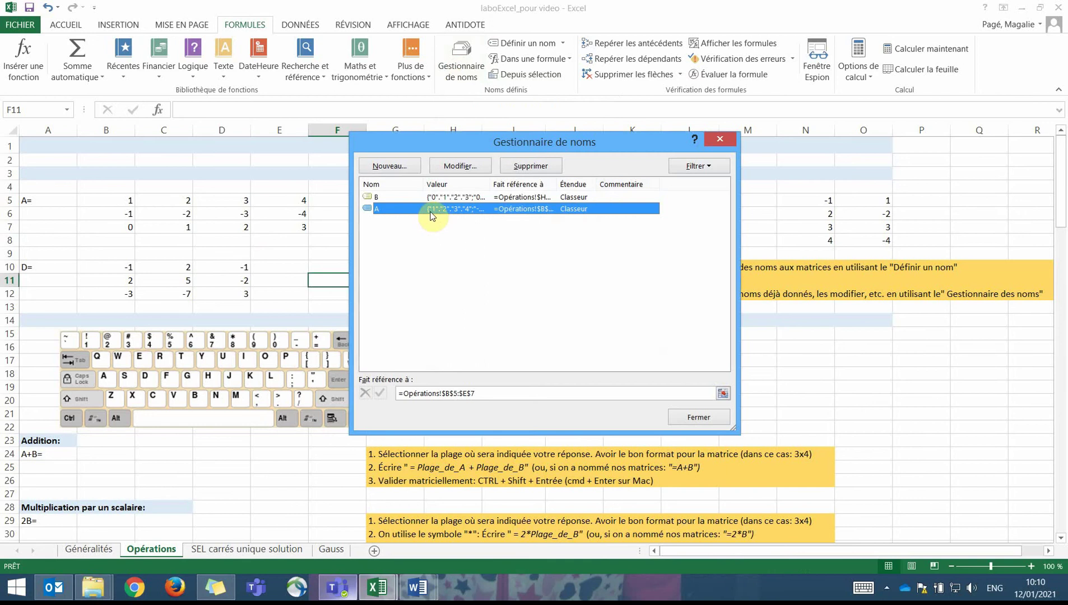
pyautogui.moveTo(532, 134); pyautogui.dragTo(592, 124)
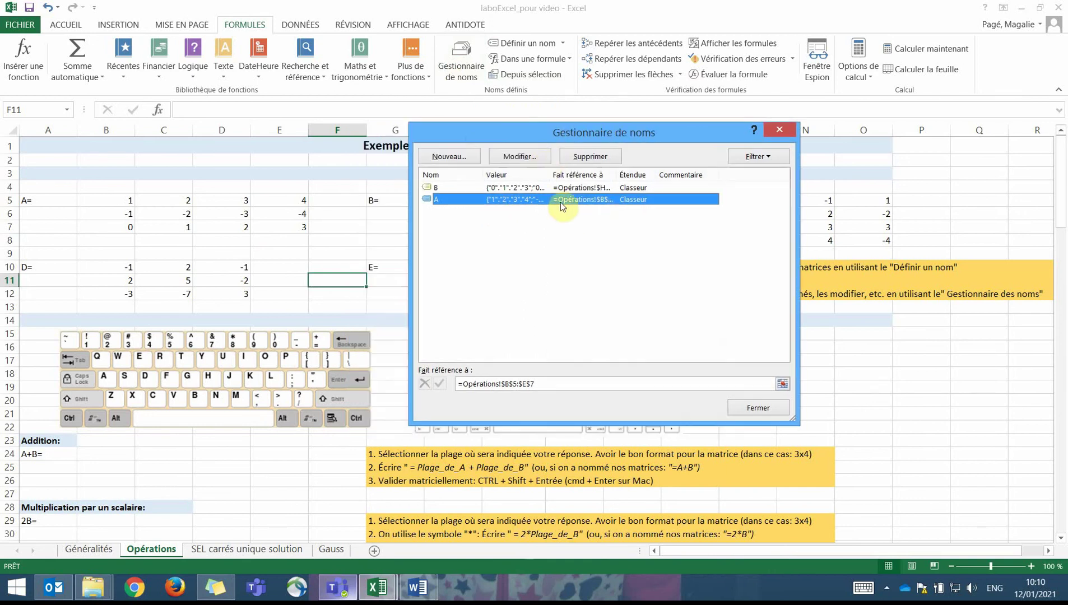
pyautogui.click(782, 384)
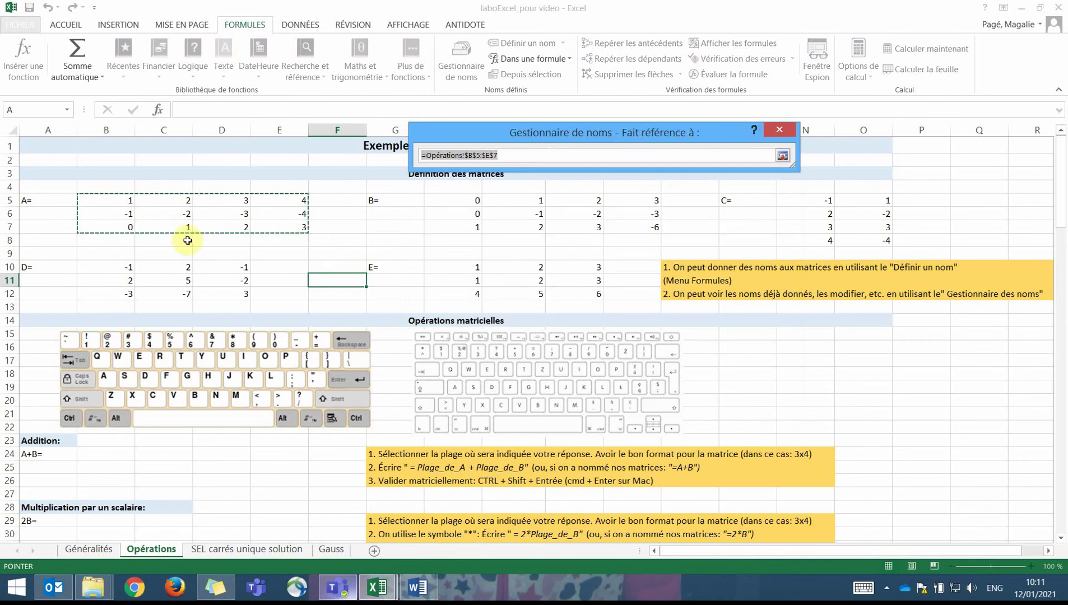
pyautogui.click(782, 156)
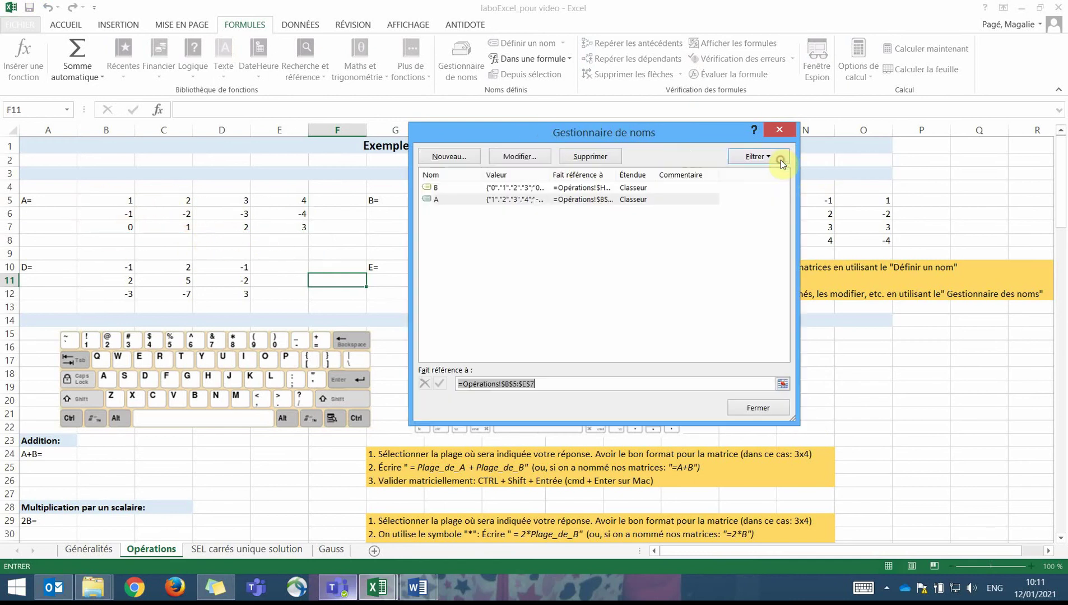
pyautogui.click(527, 188)
pyautogui.click(783, 383)
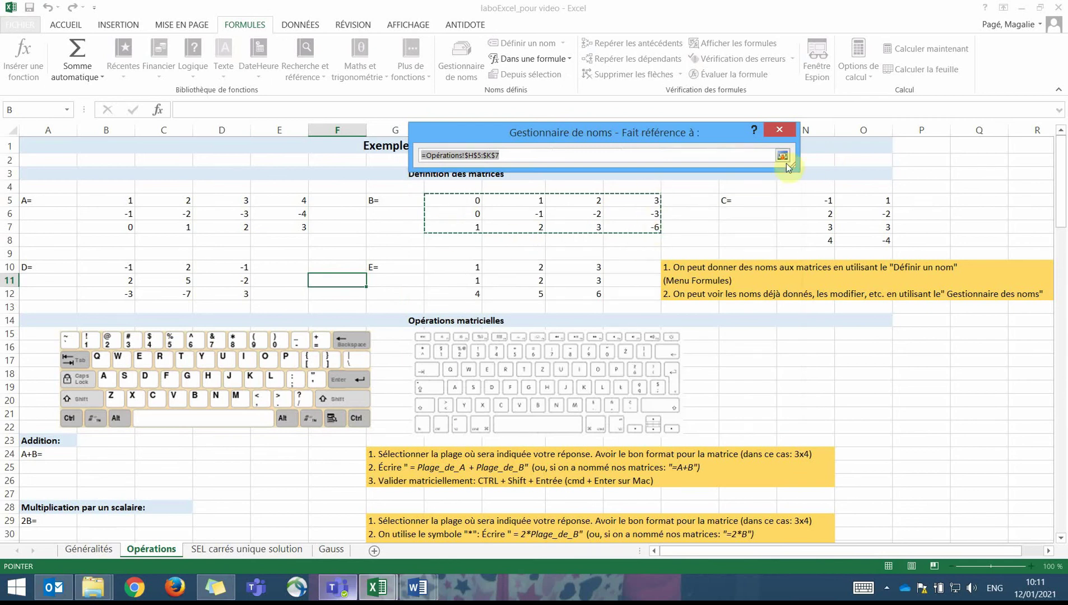
pyautogui.click(782, 155)
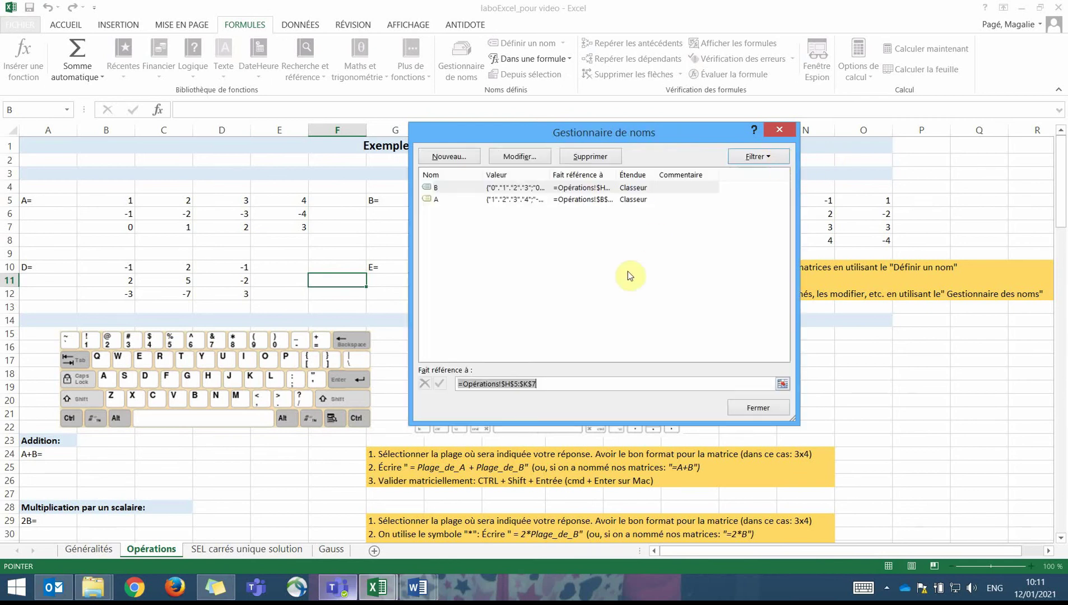
pyautogui.click(503, 189)
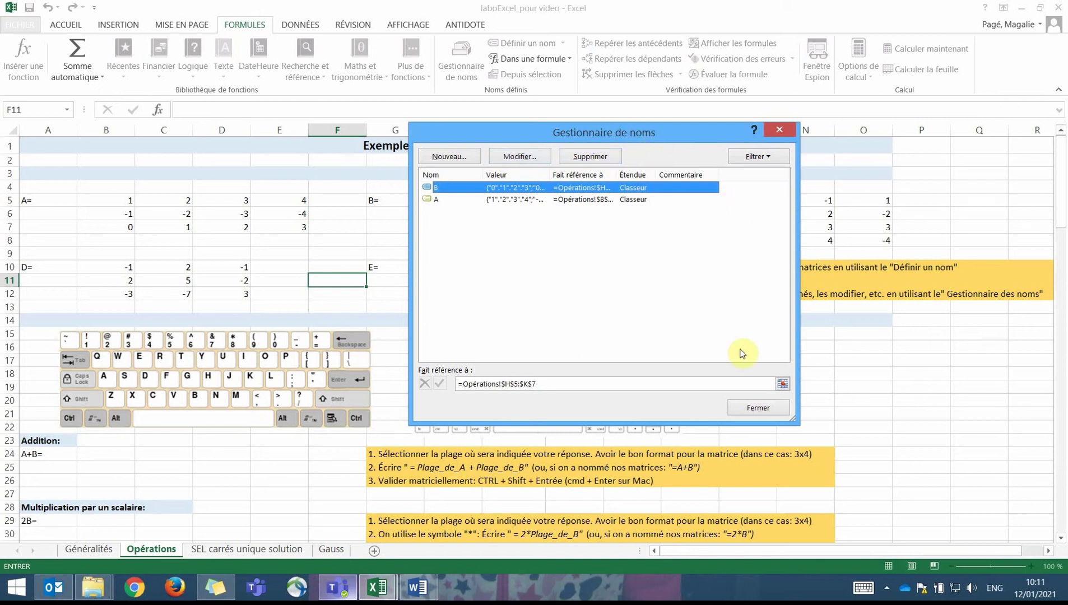
pyautogui.click(763, 409)
# - Select the 3x4 result range B24:E26 beside A+B= and enter =A+B as an ordinary formula
pyautogui.scroll(-1, 801, 387)
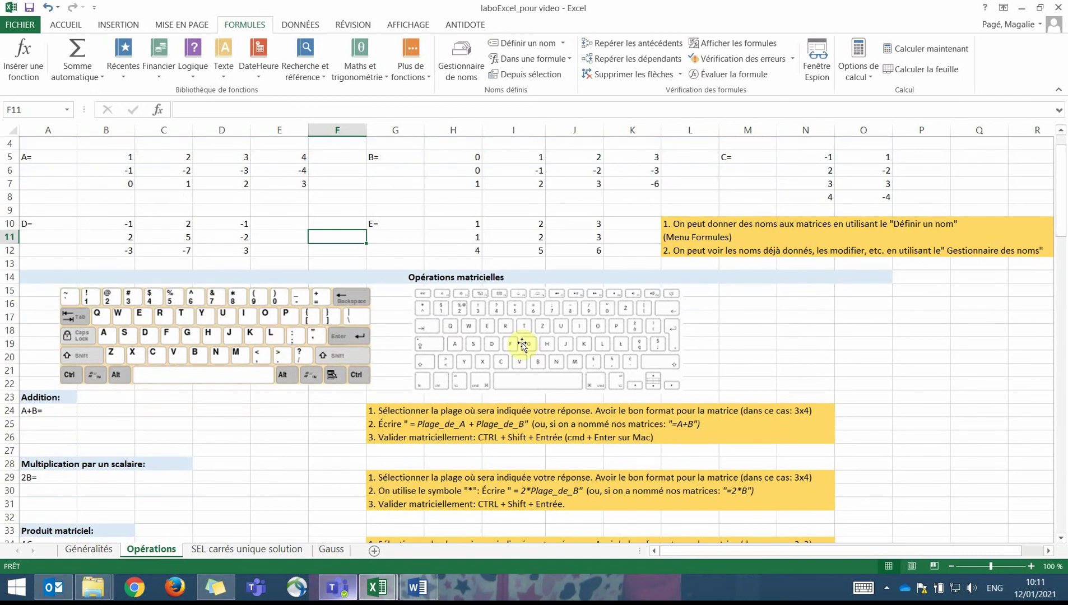
pyautogui.scroll(-1, 339, 359)
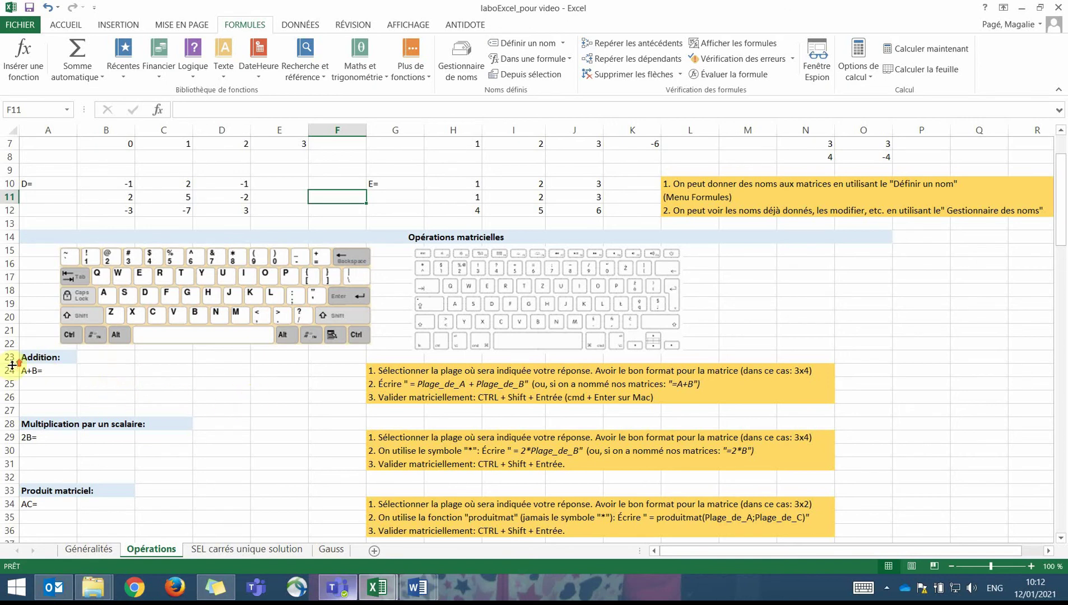
pyautogui.scroll(2, 240, 272)
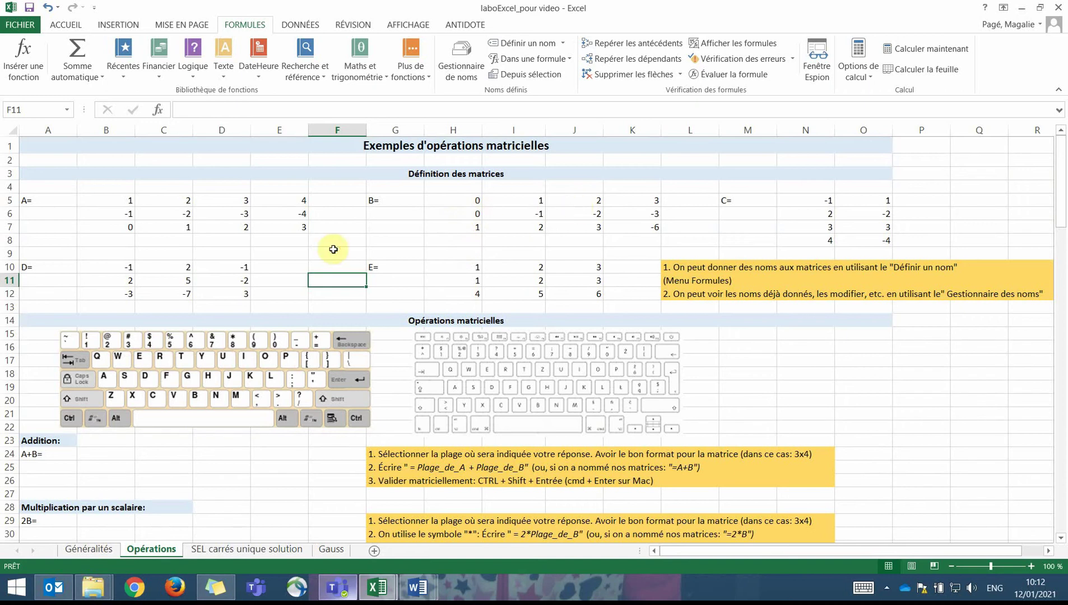
pyautogui.scroll(-2, 224, 365)
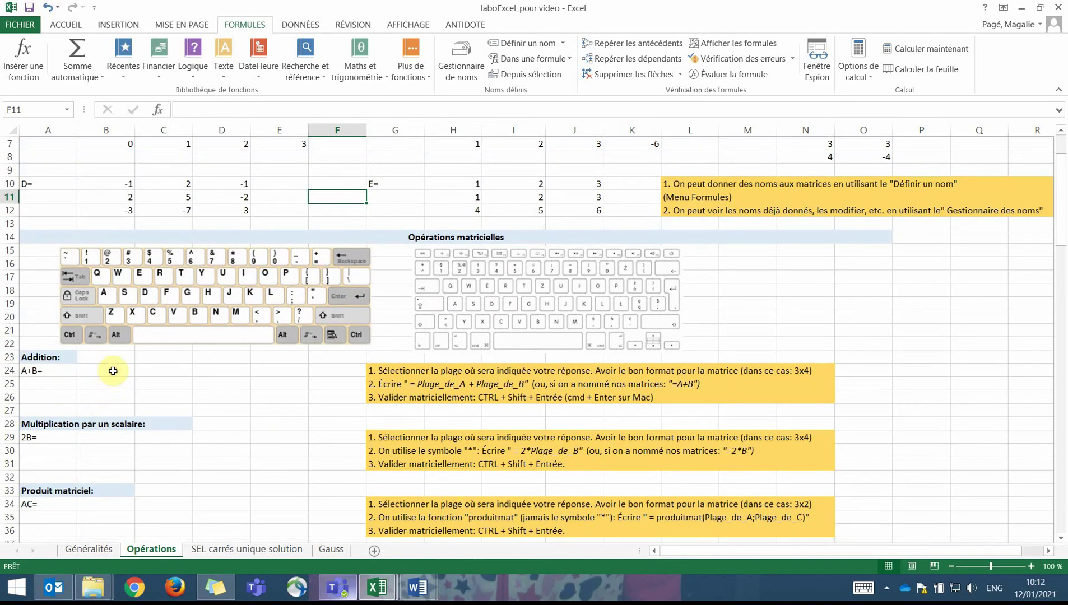
pyautogui.moveTo(112, 371); pyautogui.dragTo(267, 393)
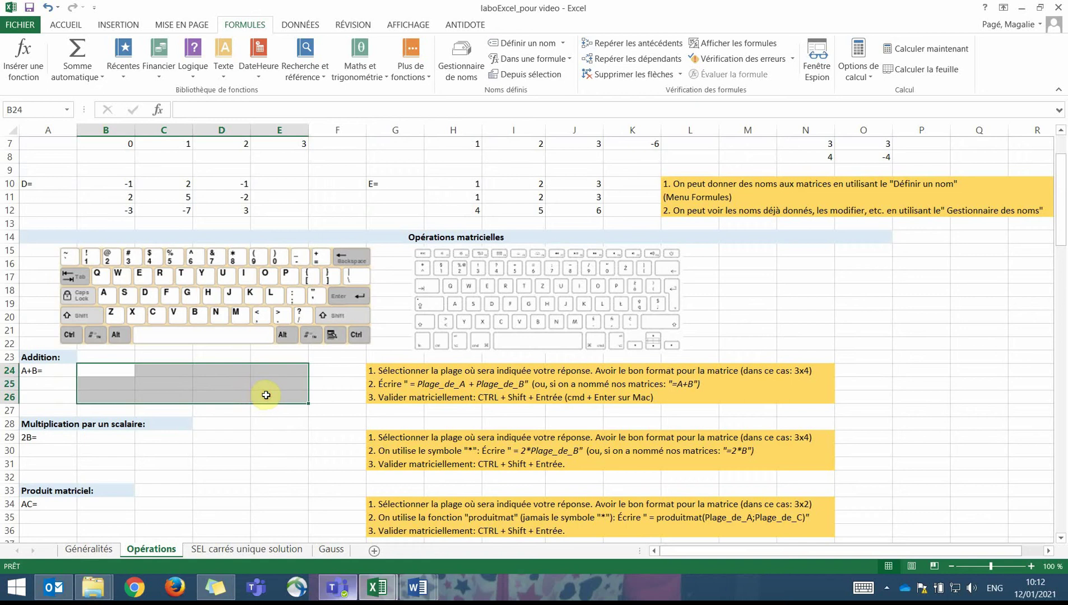
pyautogui.click(206, 114)
pyautogui.write('=')
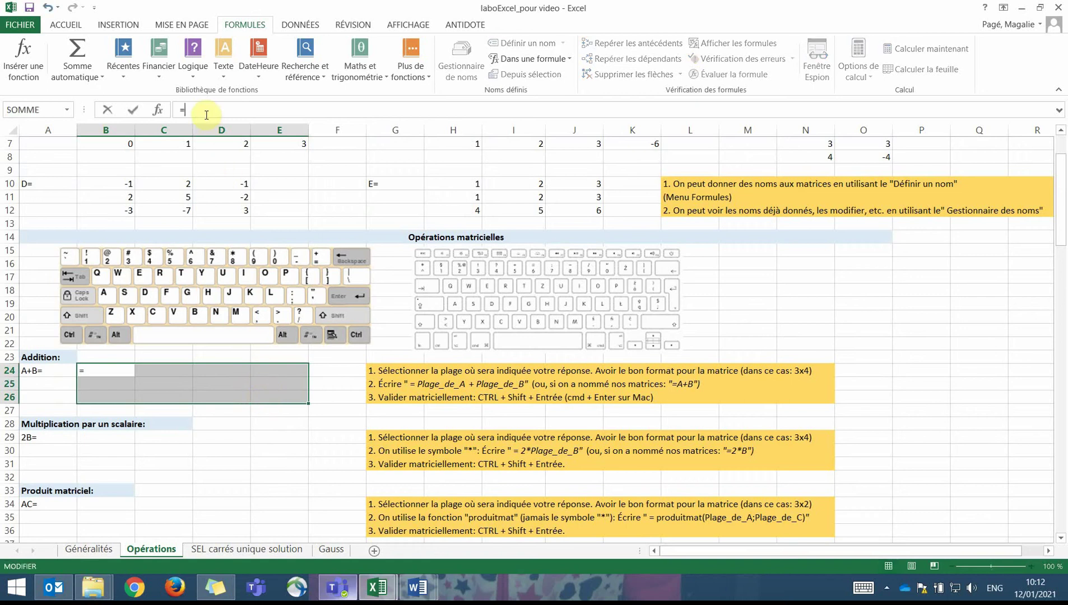
pyautogui.write('A')
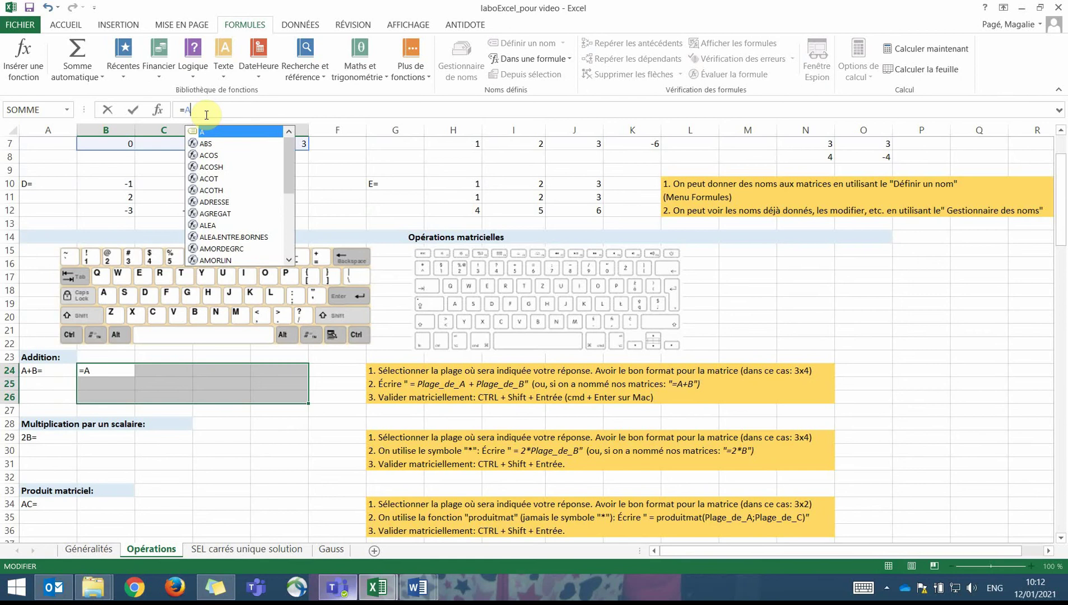
pyautogui.write('+B')
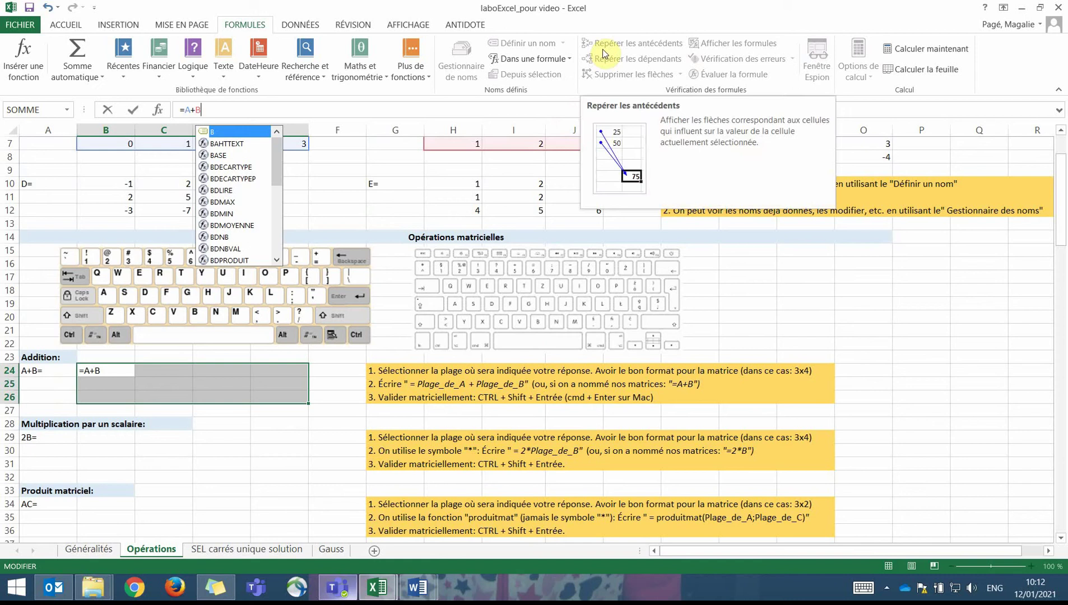
pyautogui.press('Return')
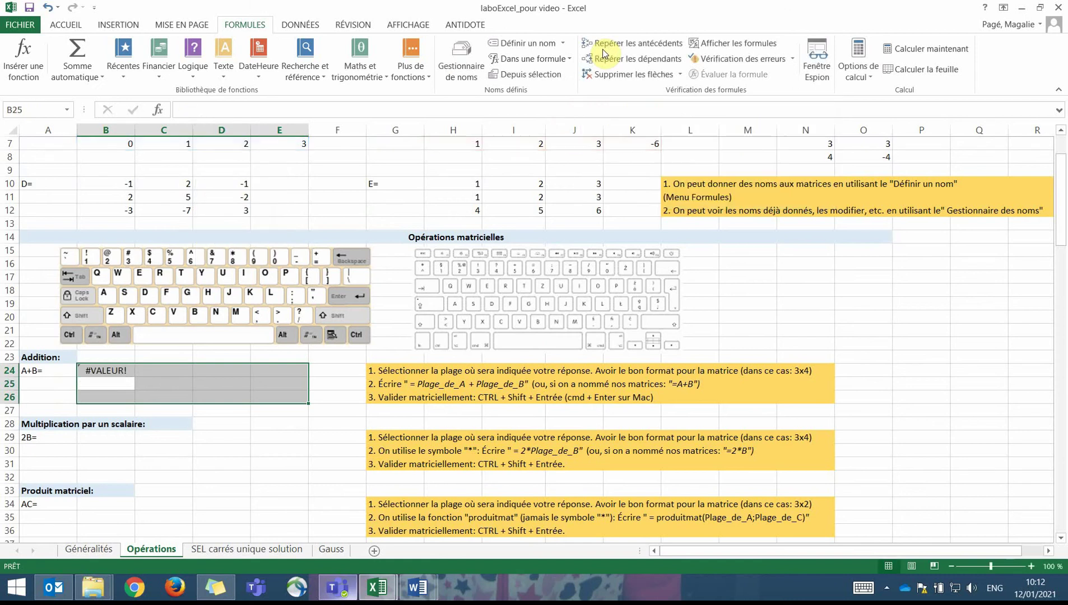
# - Re-enter the existing =A+B formula as an array formula over the whole range B24:E26
pyautogui.click(131, 371)
pyautogui.moveTo(107, 371); pyautogui.dragTo(281, 392)
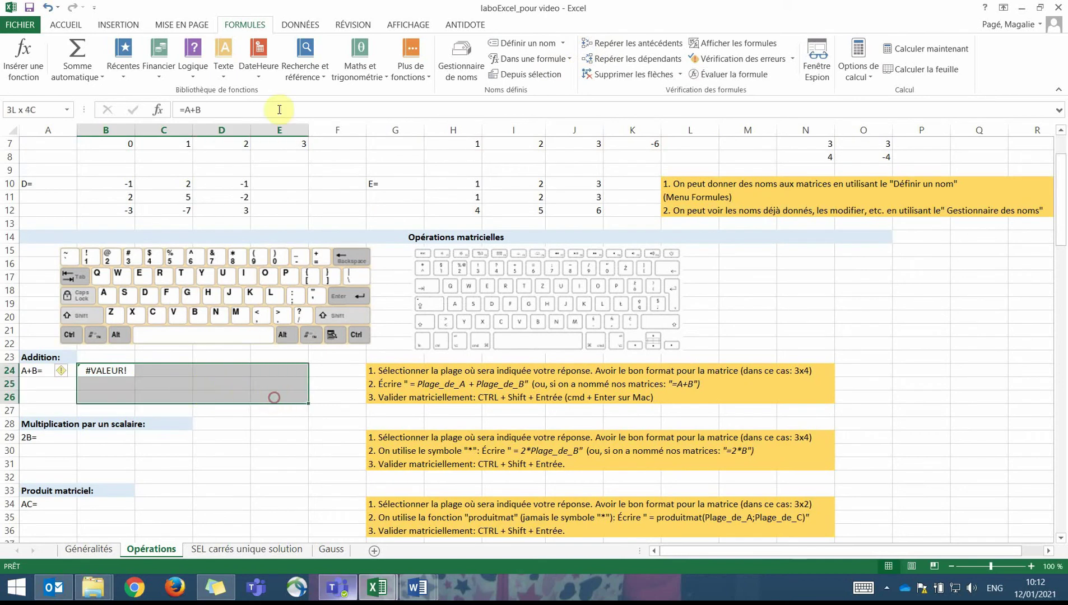
pyautogui.click(237, 110)
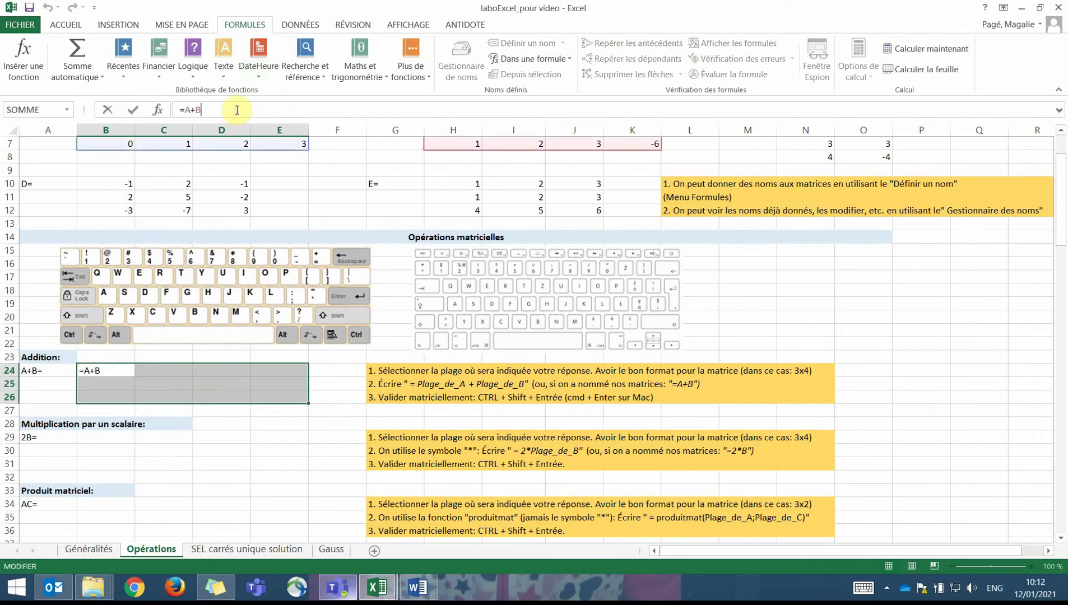
pyautogui.hotkey('ctrl', 'shift', 'Return')
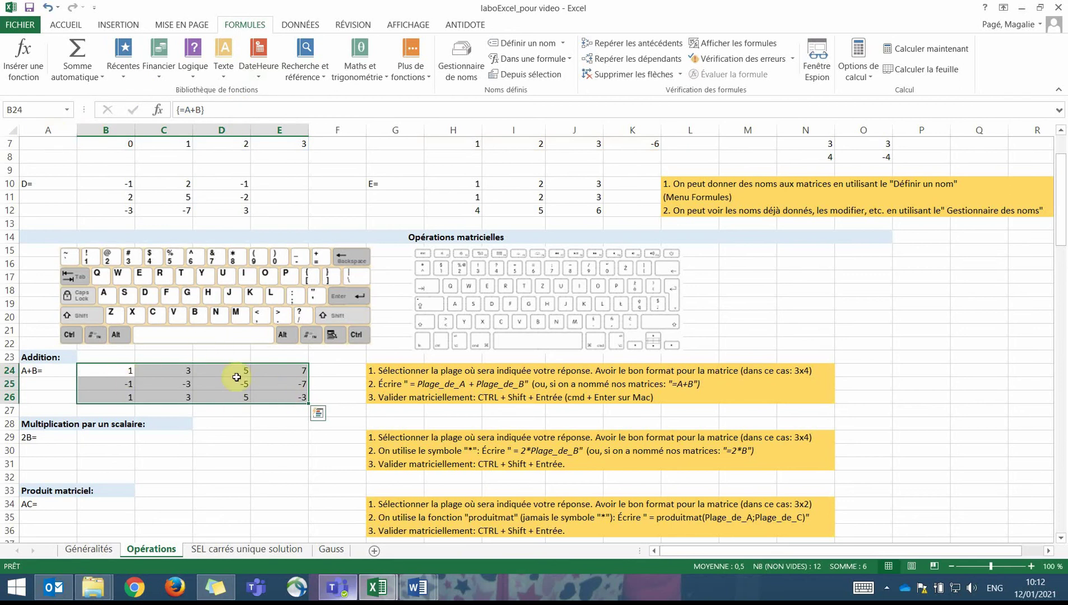
# - Calculate the scalar multiple 2B by entering =2*B as an array formula over the range B29:E31
pyautogui.click(96, 432)
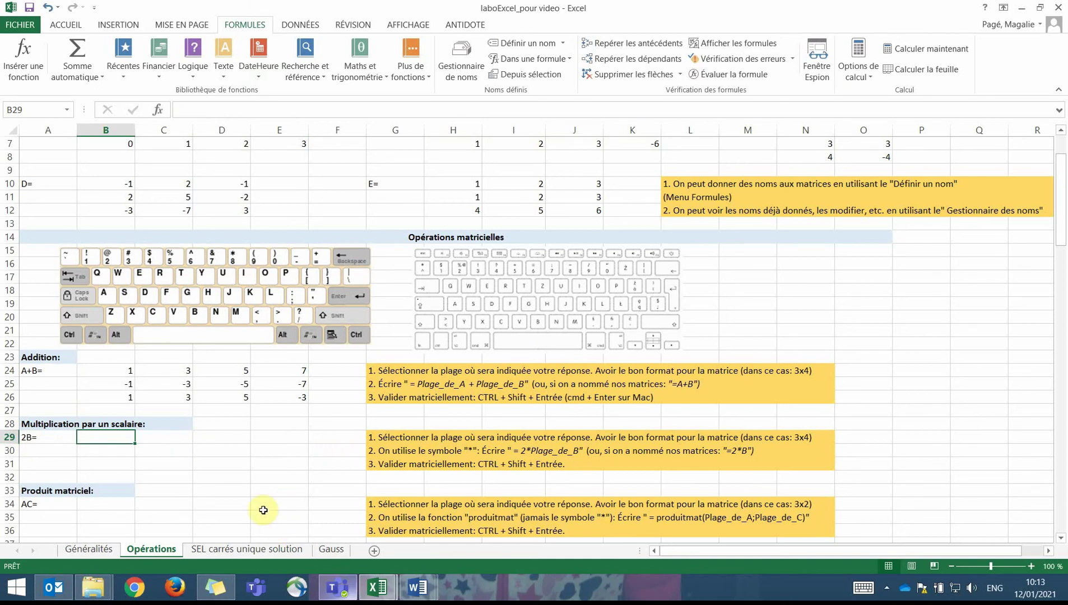
pyautogui.scroll(2, 259, 502)
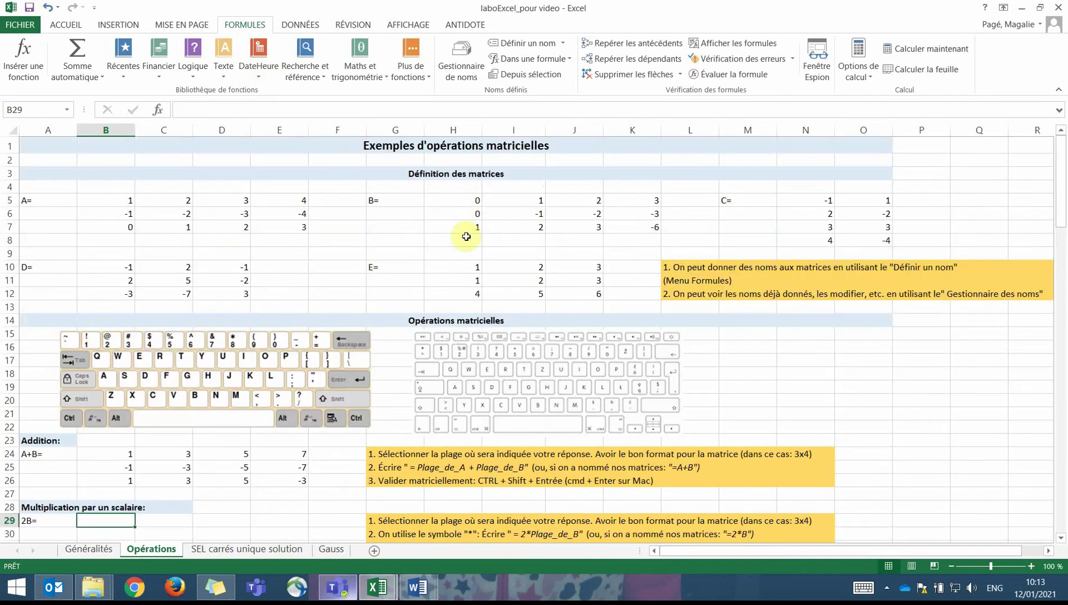
pyautogui.scroll(-3, 449, 359)
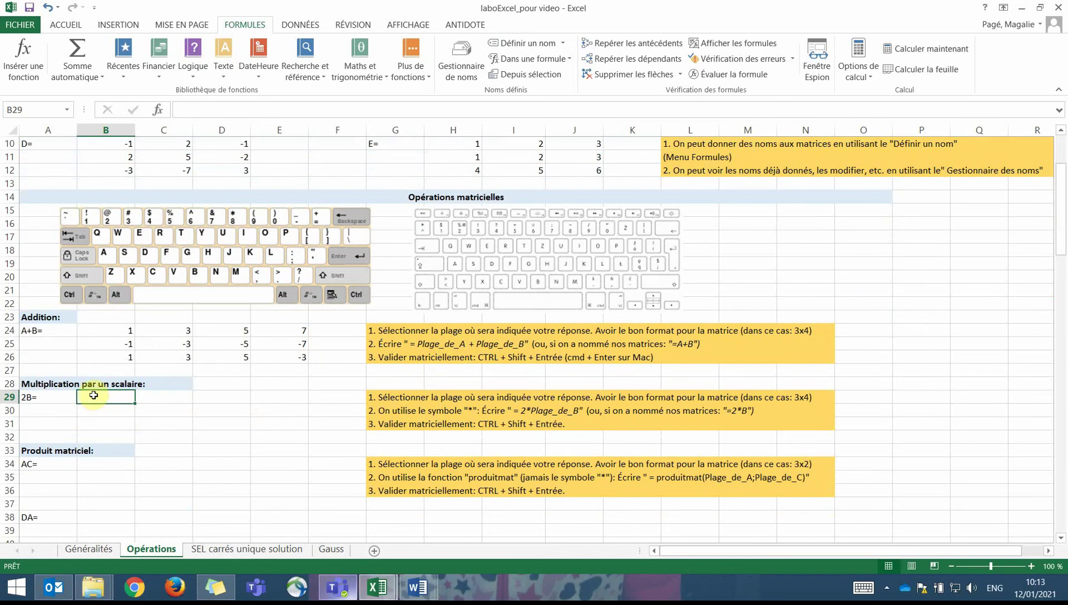
pyautogui.moveTo(99, 400); pyautogui.dragTo(293, 431)
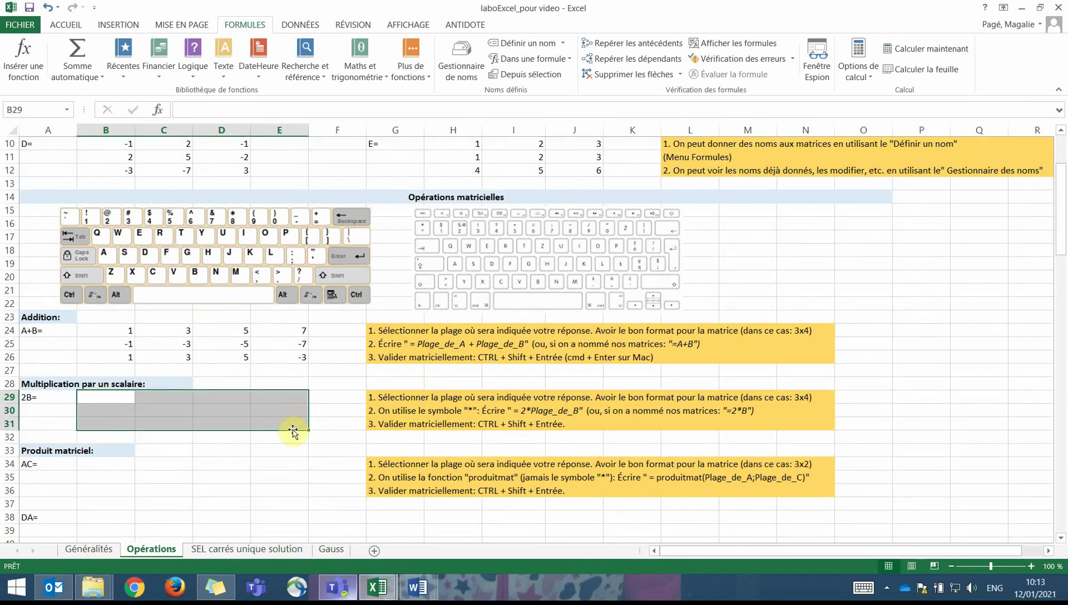
pyautogui.write('=2')
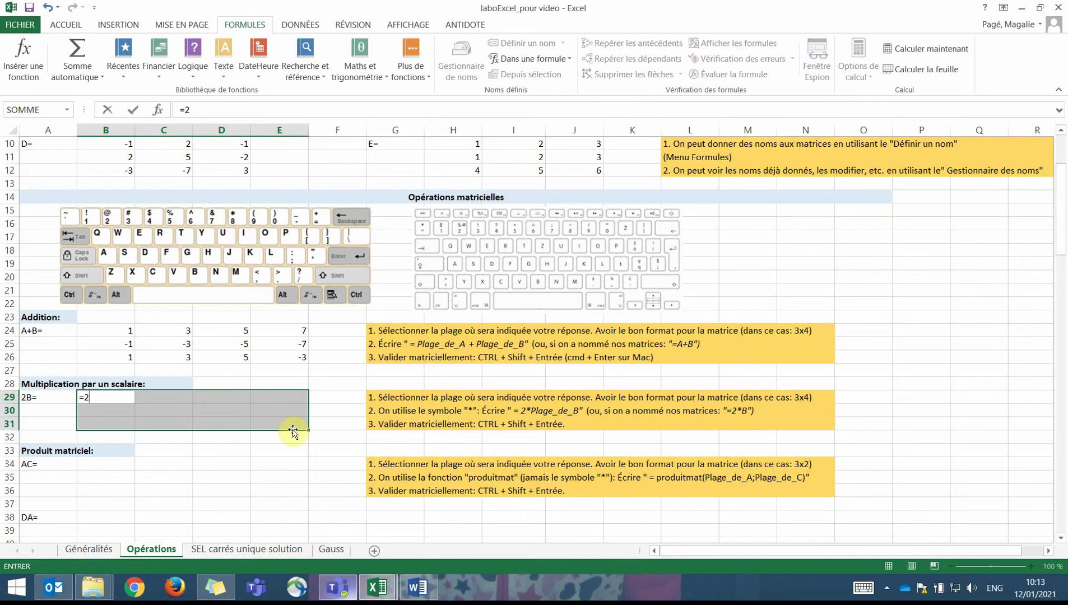
pyautogui.write('B')
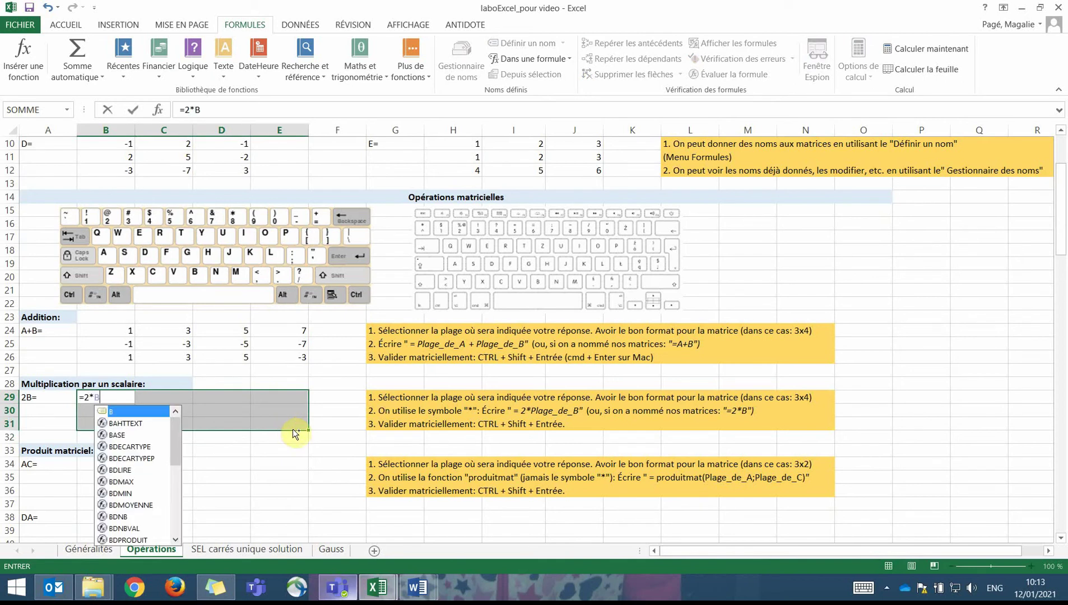
pyautogui.hotkey('ctrl', 'shift', 'Return')
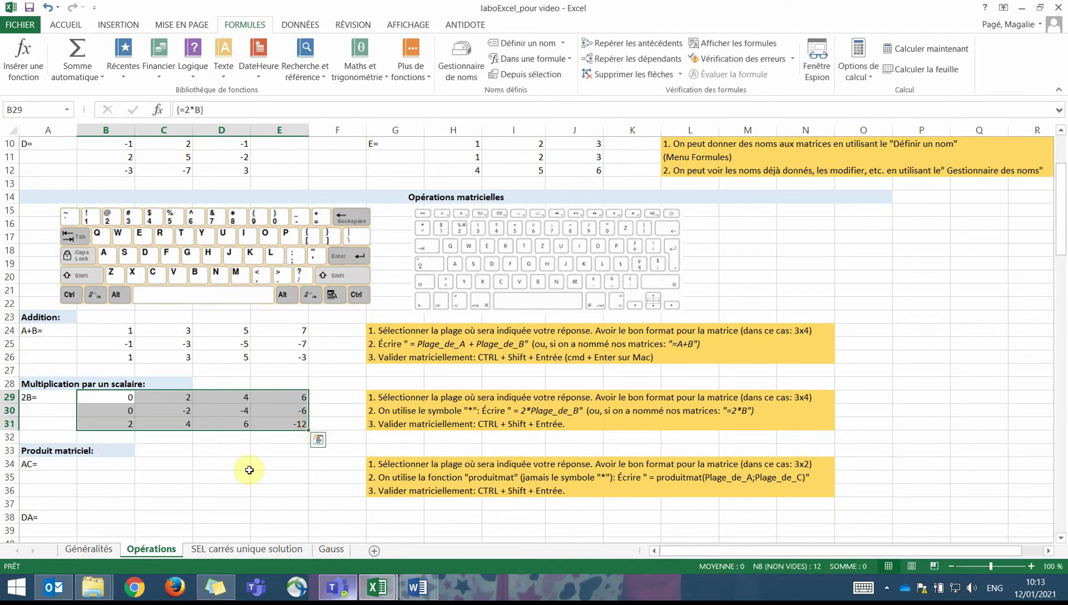
pyautogui.scroll(3, 261, 464)
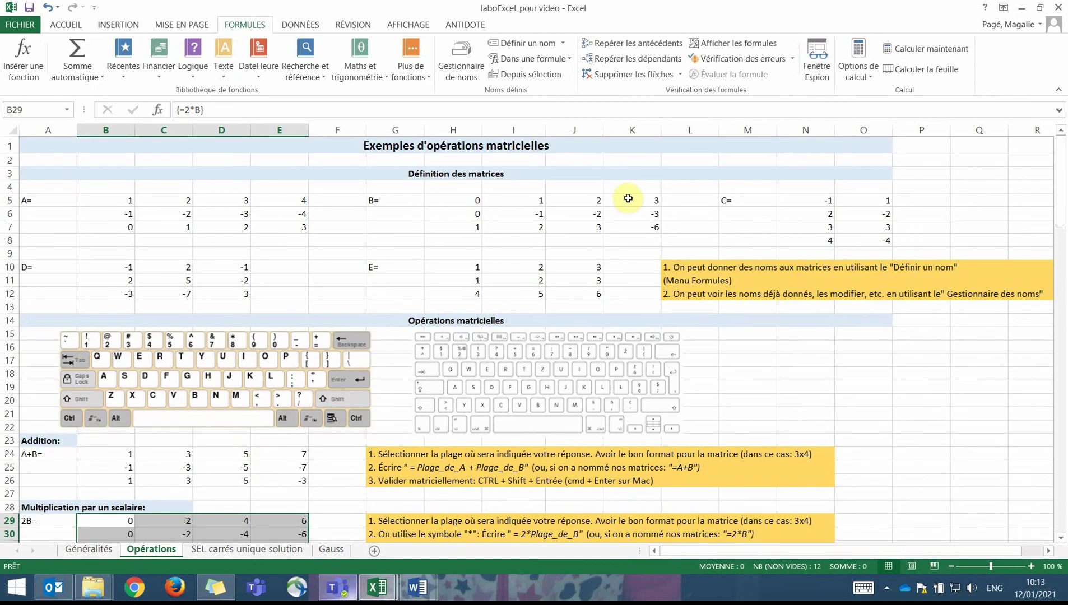
# - Select the 3x2 result range B34:C36 beside AC= and start a PRODUITMAT formula in it
pyautogui.scroll(-4, 357, 346)
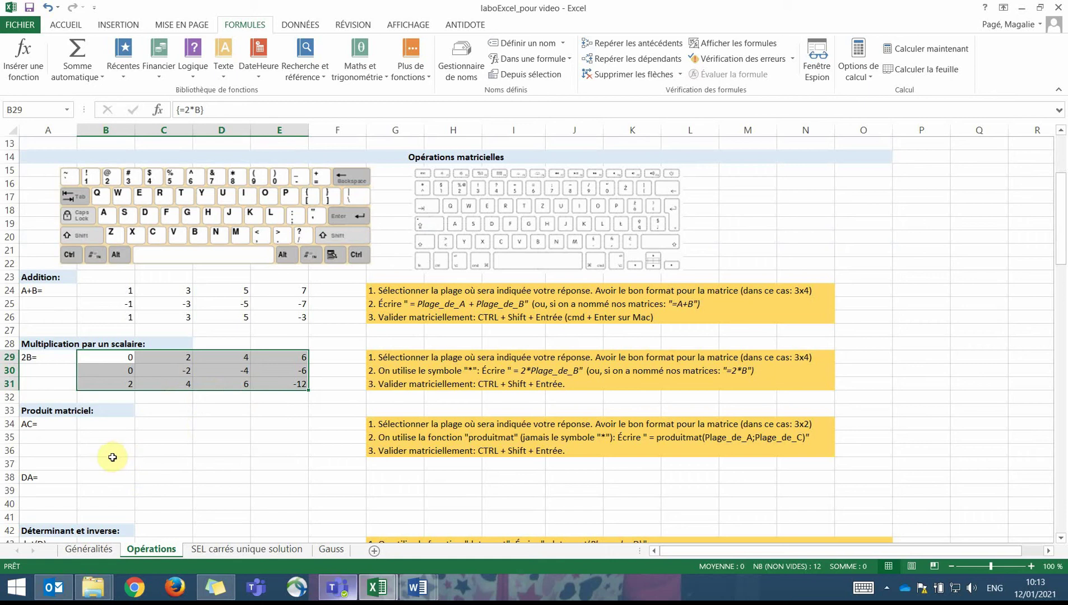
pyautogui.click(104, 437)
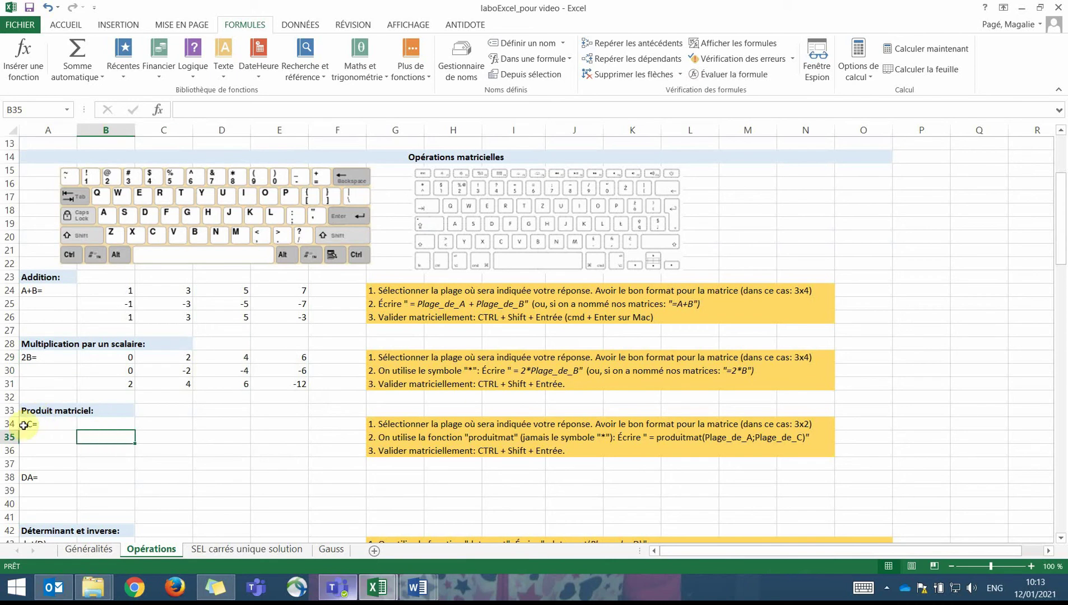
pyautogui.scroll(4, 162, 449)
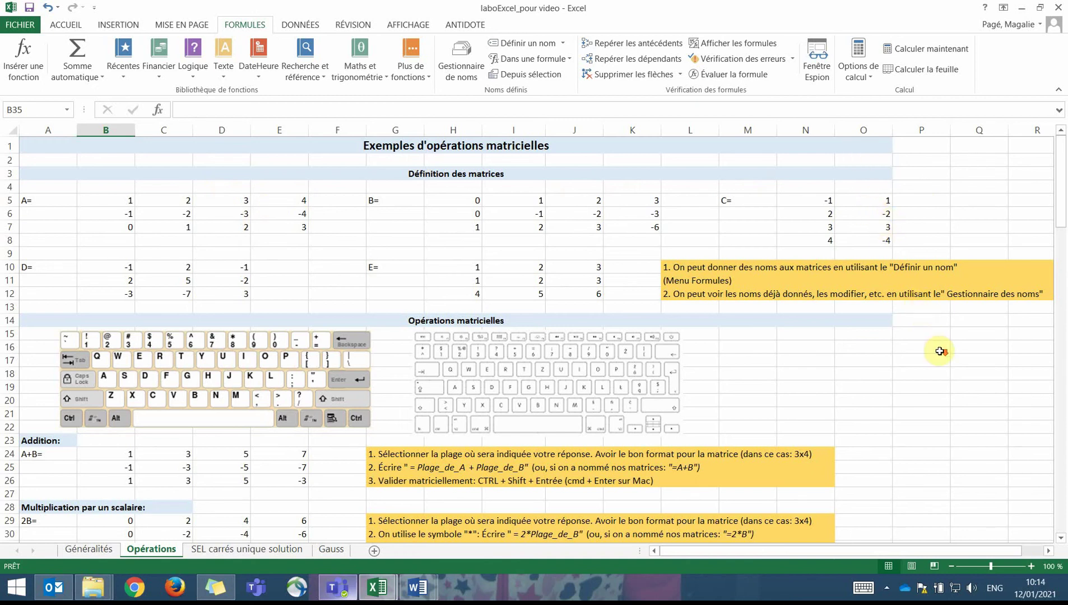
pyautogui.scroll(-5, 314, 370)
pyautogui.moveTo(108, 383); pyautogui.dragTo(155, 409)
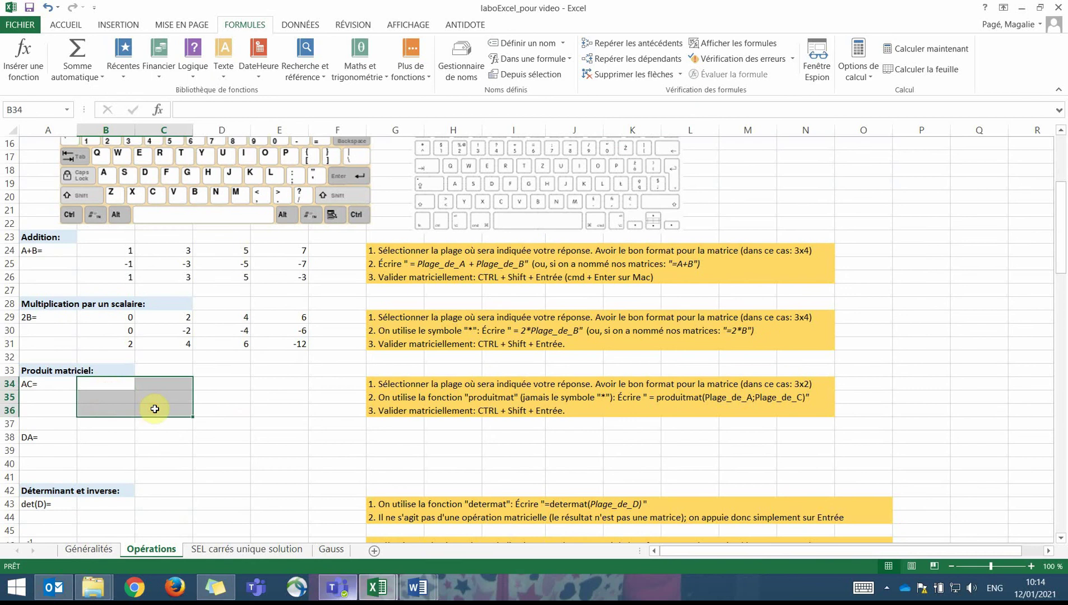
pyautogui.write('=')
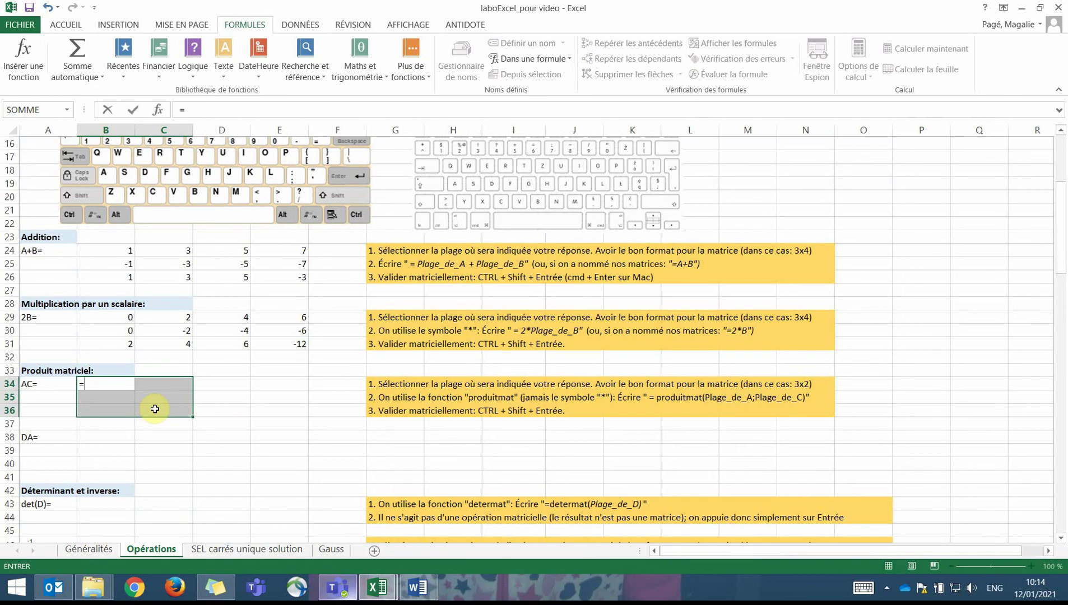
pyautogui.write('produi')
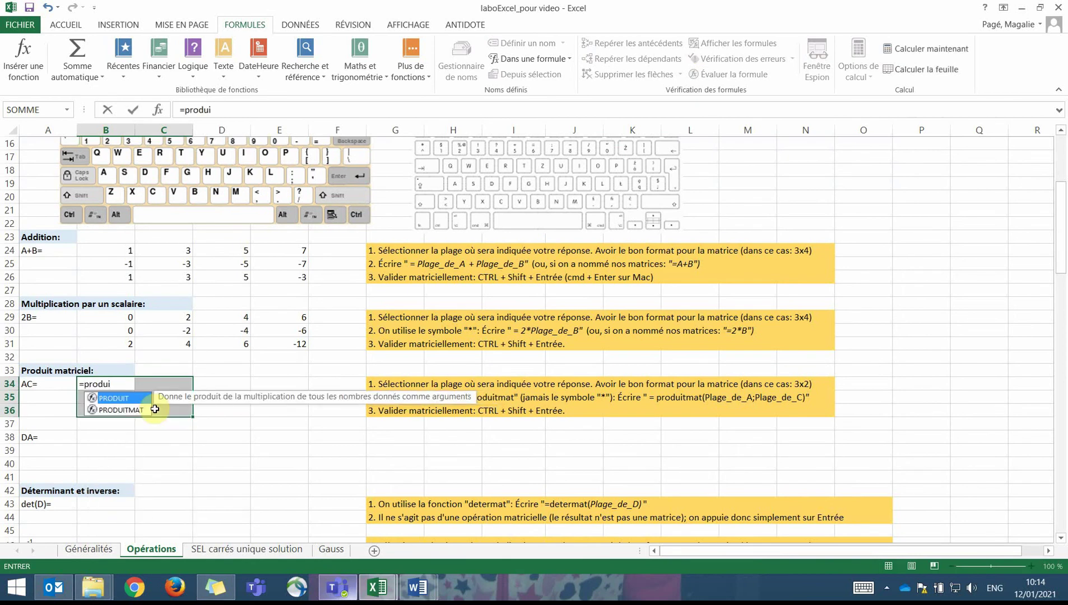
pyautogui.click(130, 410)
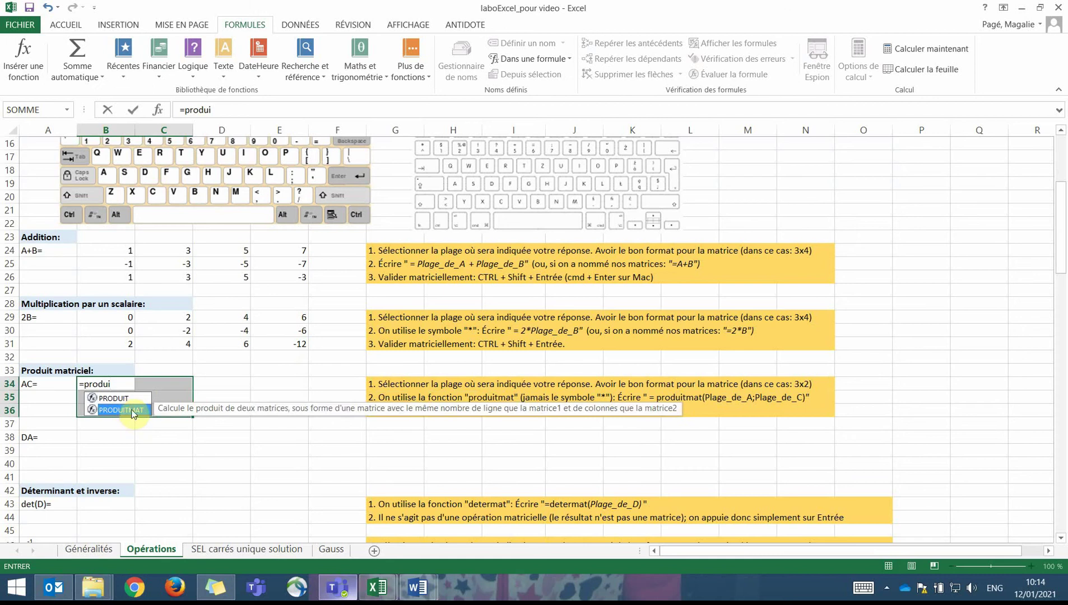
pyautogui.doubleClick(130, 410)
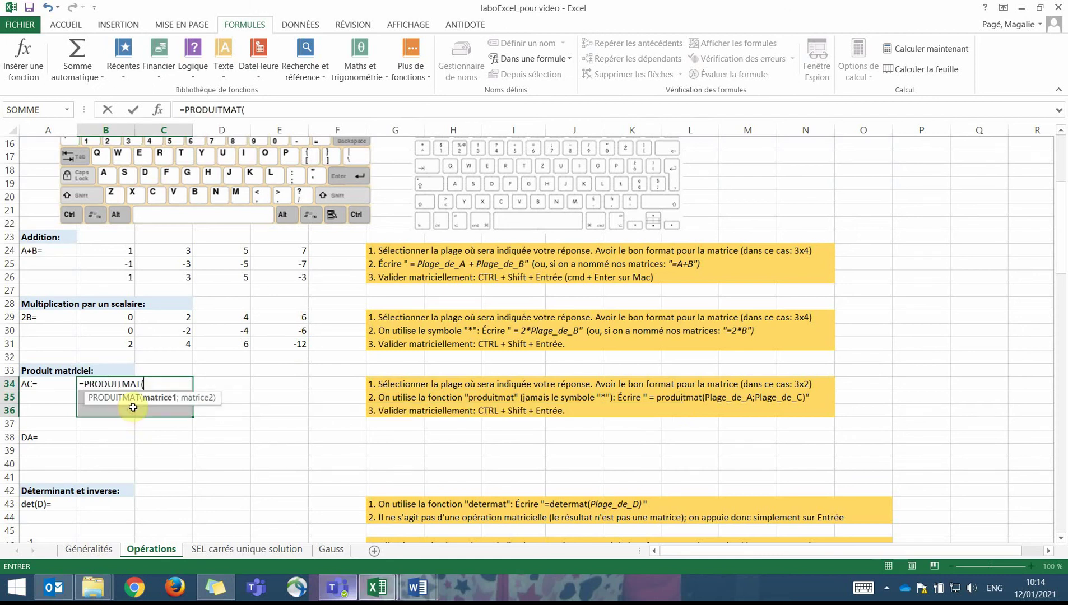
# - Complete the PRODUITMAT formula with A and matrix C's range N5:O8, entering =PRODUITMAT(A;N5:O8) as an array formula
pyautogui.write('A;')
pyautogui.scroll(5, 376, 413)
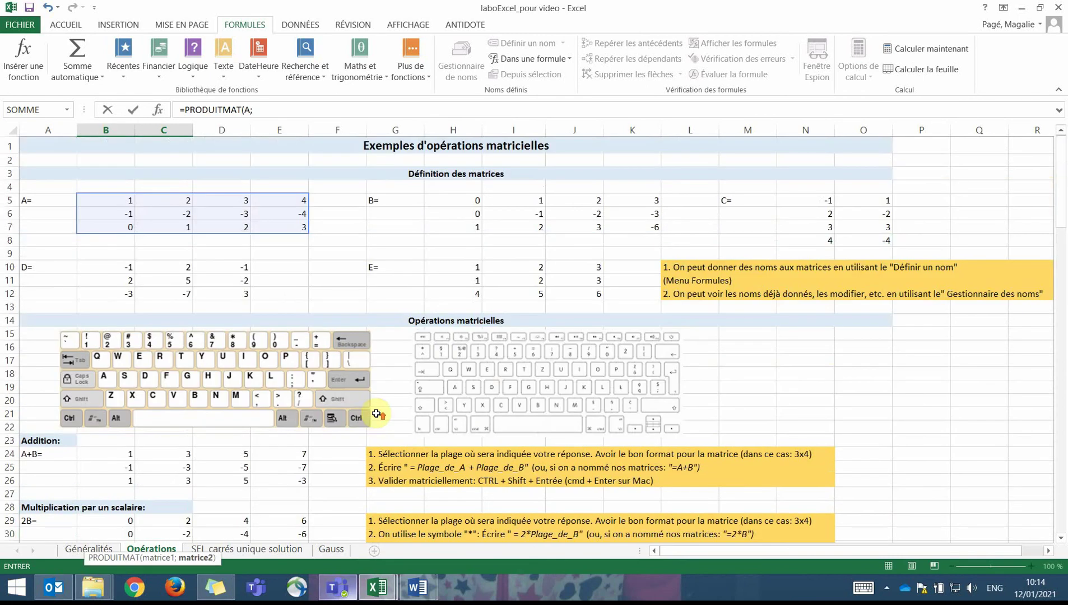
pyautogui.moveTo(821, 201); pyautogui.dragTo(859, 243)
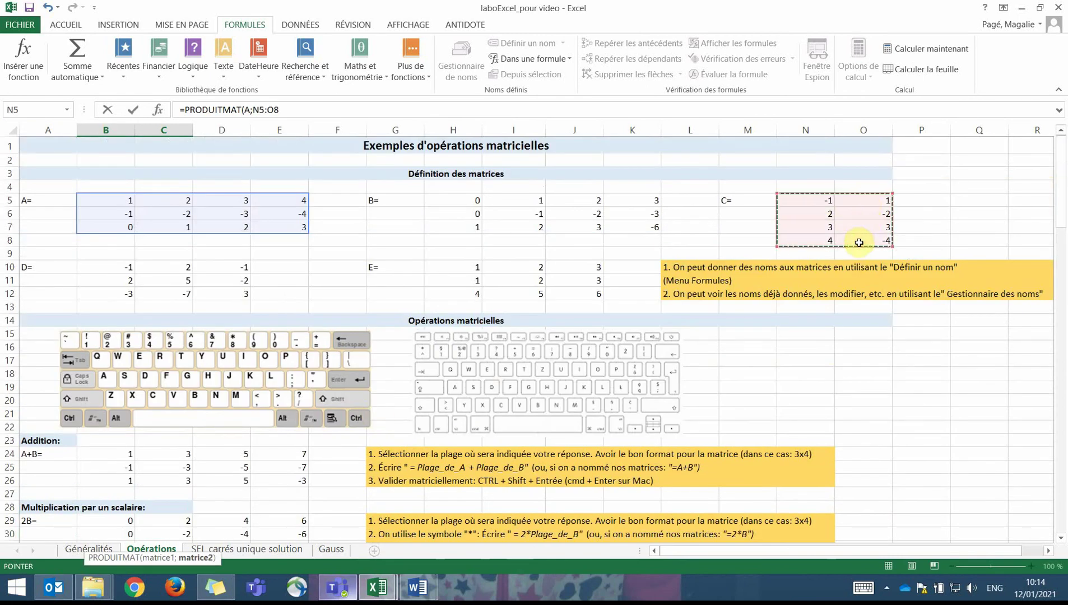
pyautogui.click(316, 113)
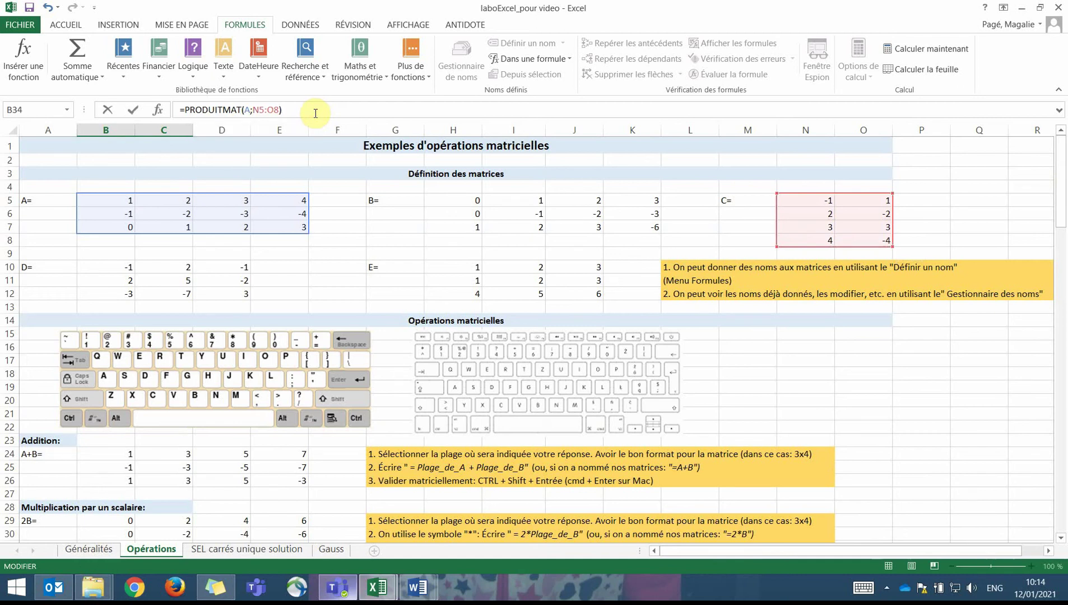
pyautogui.hotkey('ctrl', 'shift', 'Return')
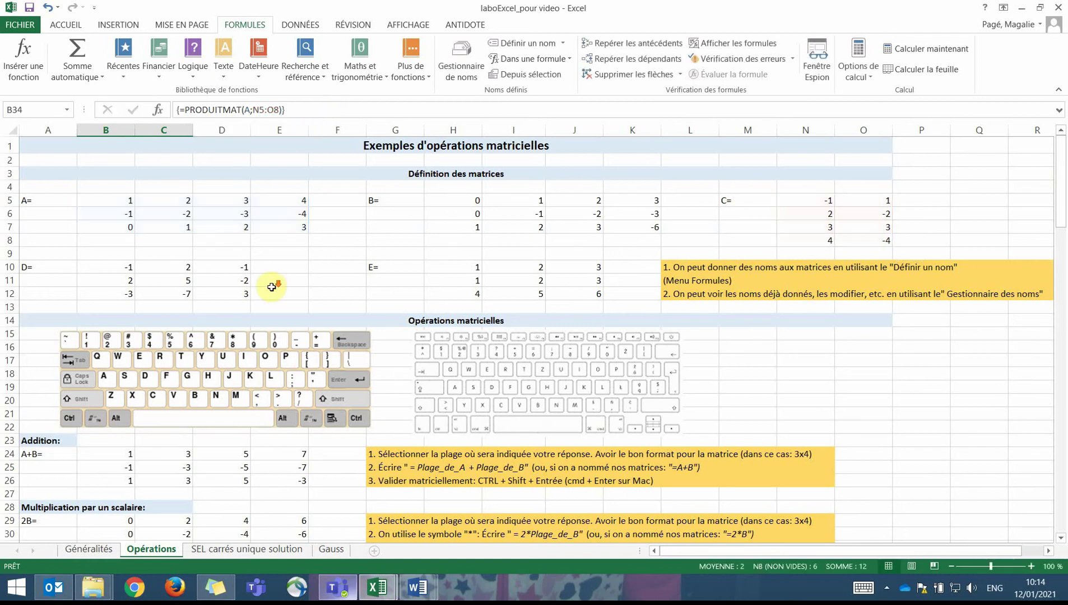
# - Enter =A*N5:O8 as an array formula over the empty range E34:F36 to compare it with the matrix product
pyautogui.scroll(-5, 272, 288)
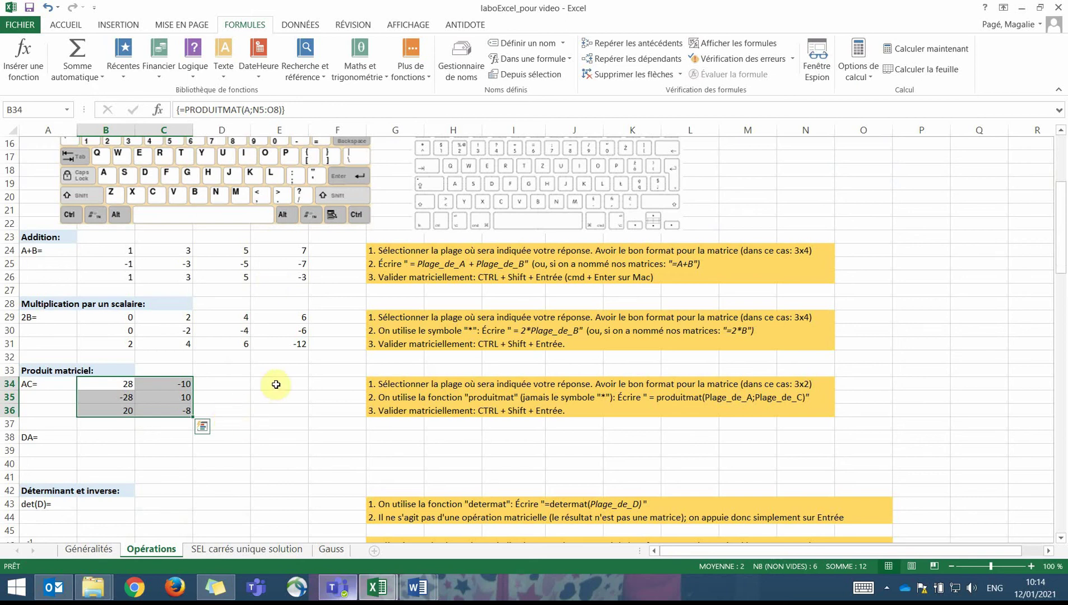
pyautogui.moveTo(277, 383); pyautogui.dragTo(322, 407)
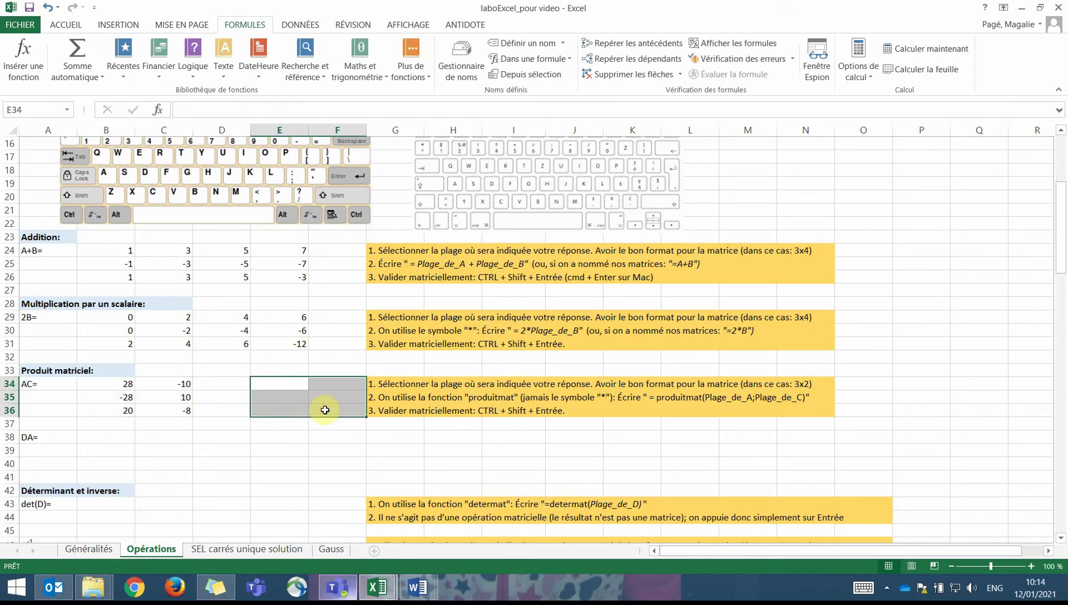
pyautogui.write('=A*')
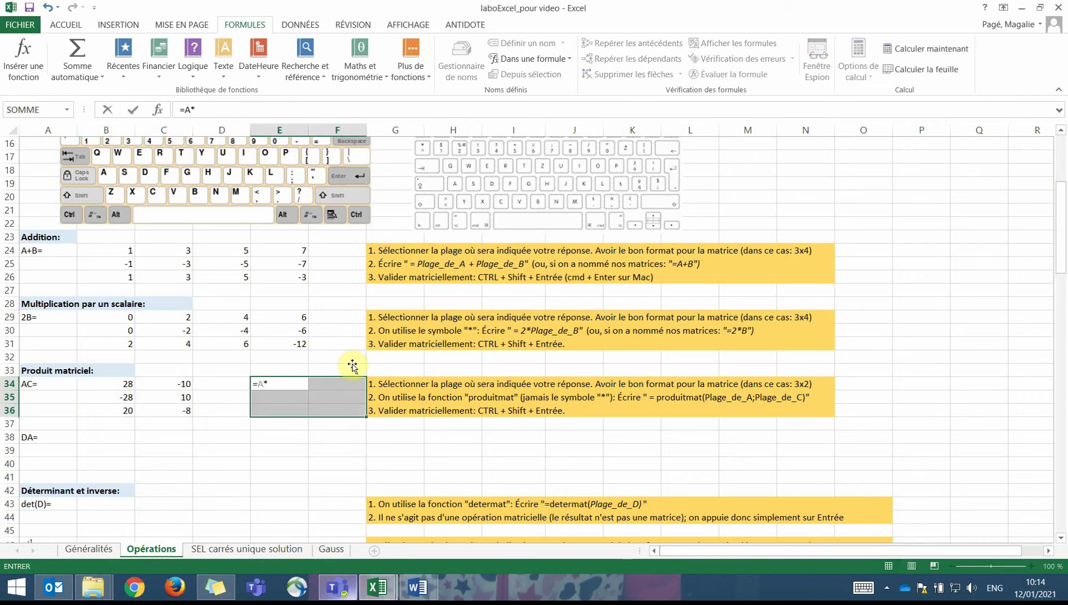
pyautogui.scroll(5, 352, 366)
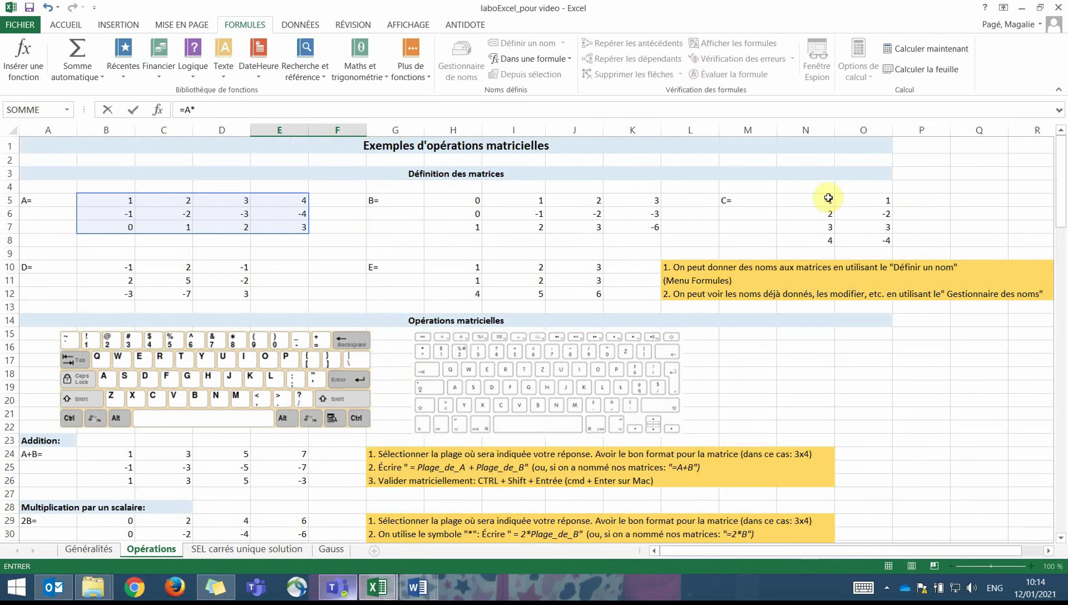
pyautogui.moveTo(830, 200); pyautogui.dragTo(882, 242)
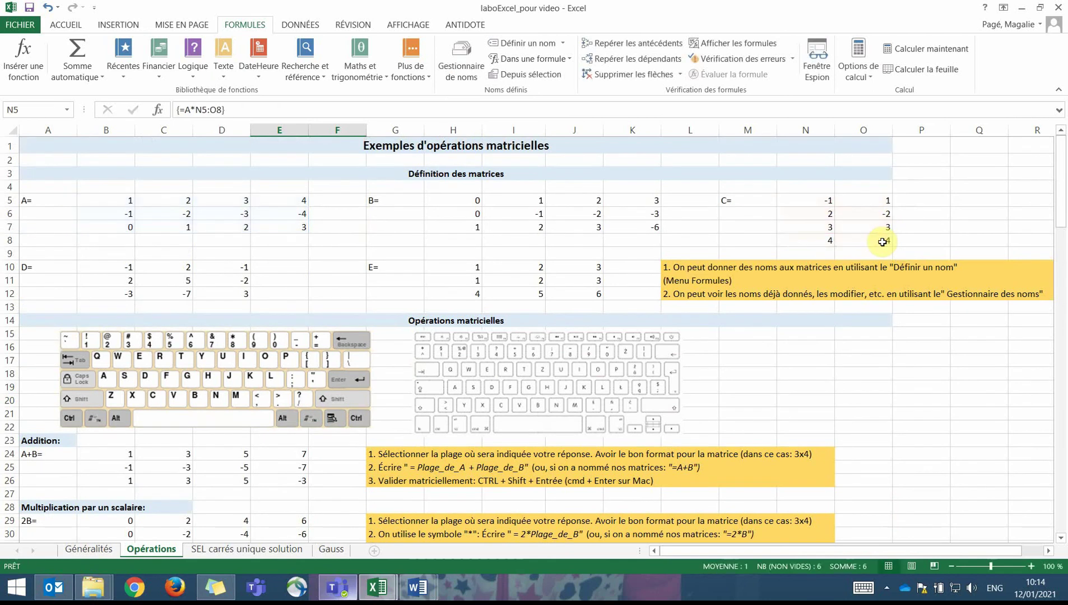
pyautogui.hotkey('ctrl', 'shift', 'Return')
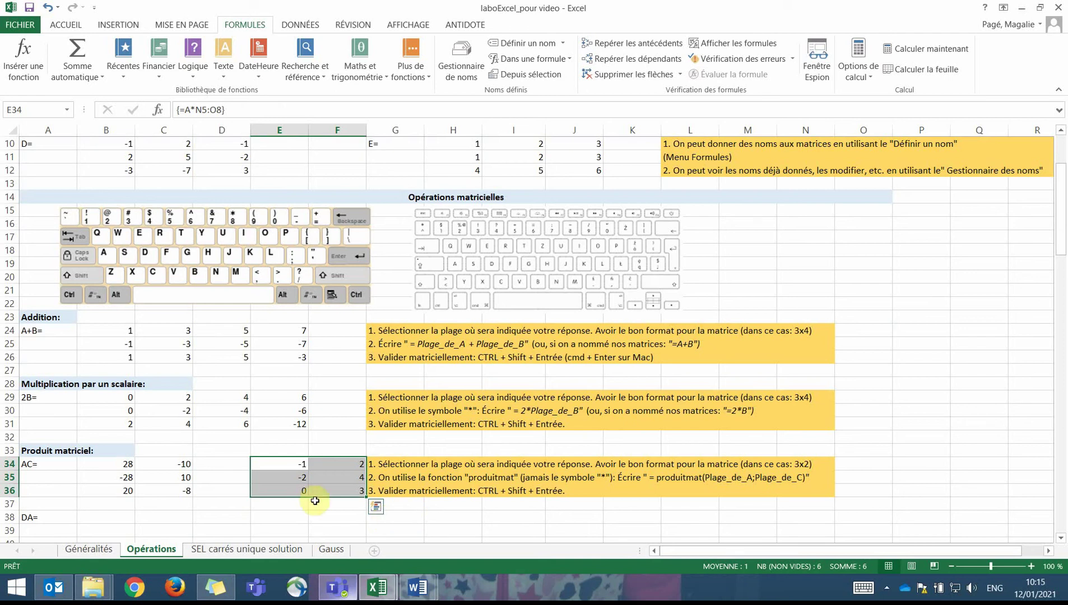
# - Try to erase only cell E34 of the =A*N5:O8 array, and cancel the edit
pyautogui.click(511, 505)
pyautogui.click(306, 465)
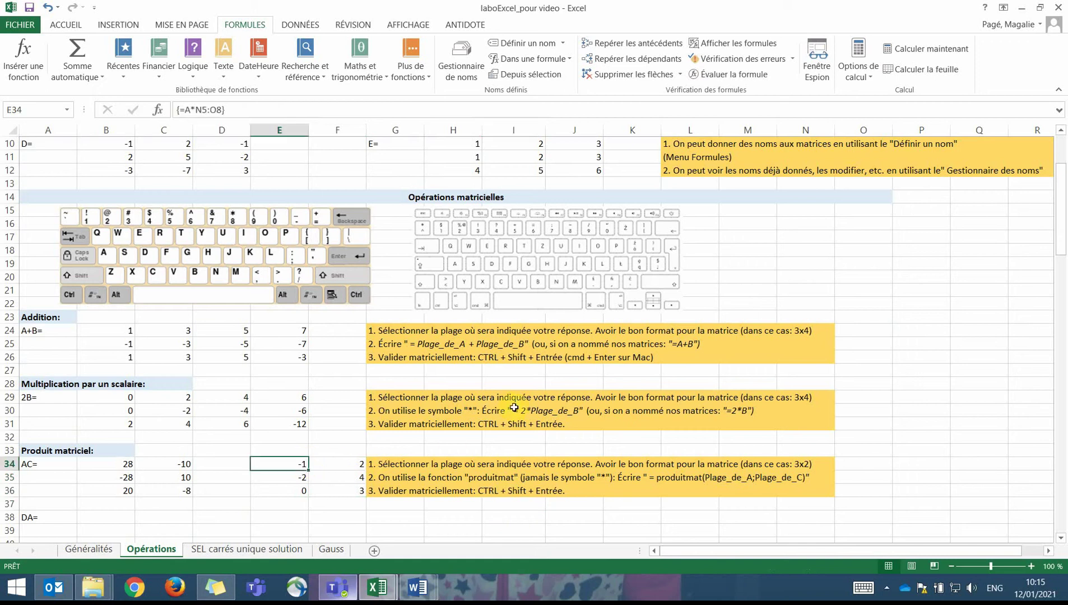
pyautogui.press('BackSpace')
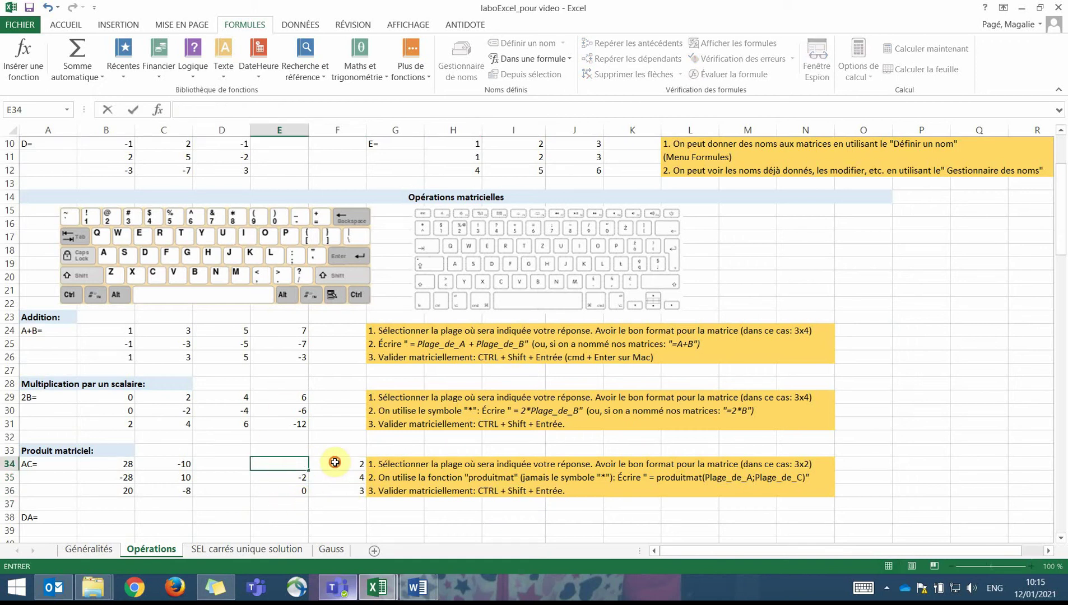
pyautogui.click(110, 110)
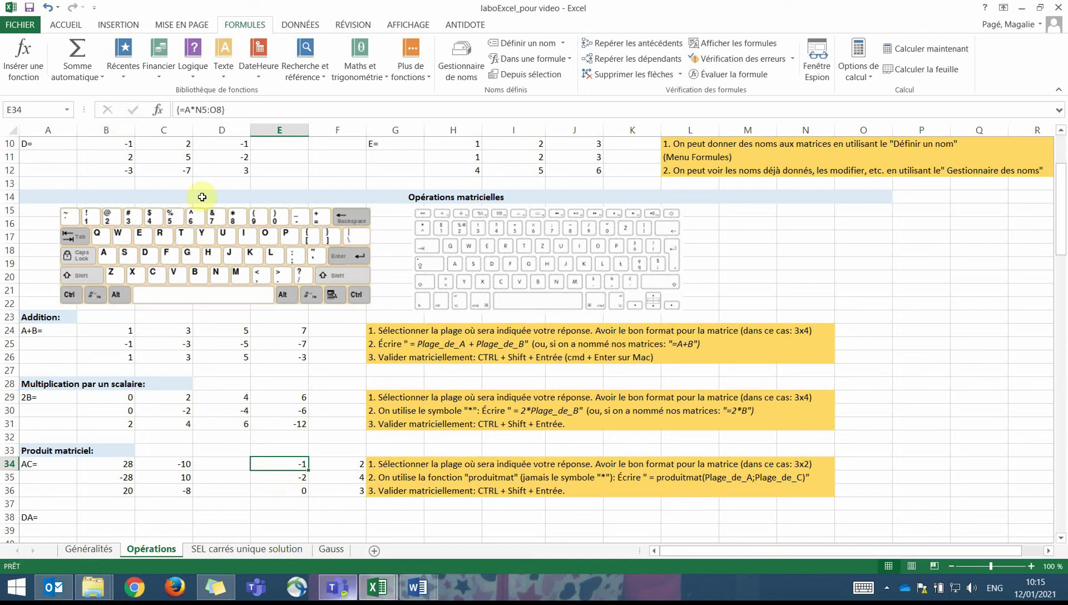
pyautogui.click(320, 490)
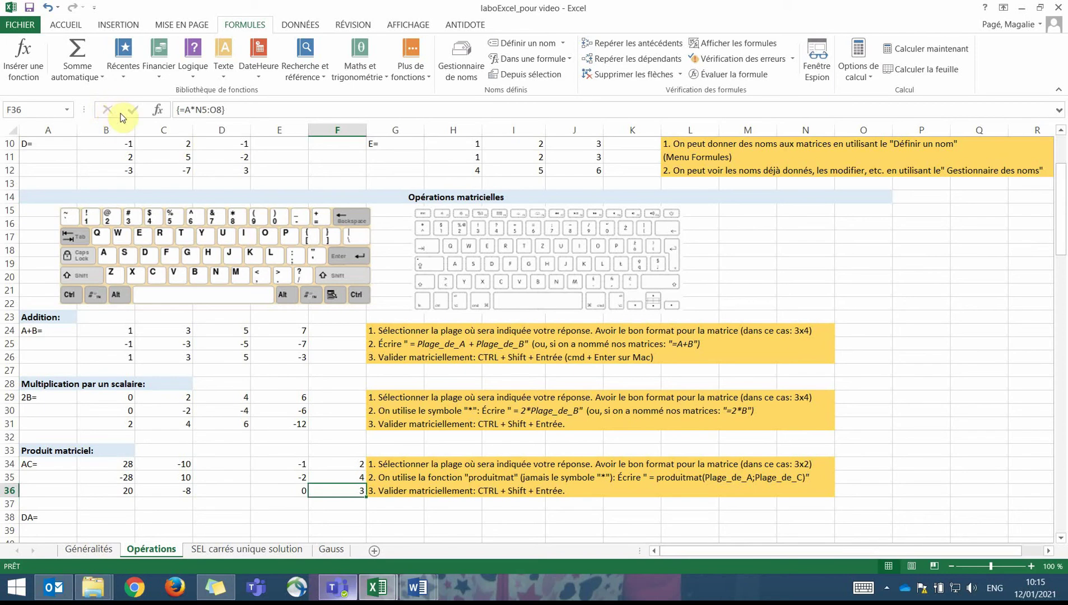
# - Try to erase only cell B34 of the AC product array, and cancel the edit
pyautogui.click(118, 463)
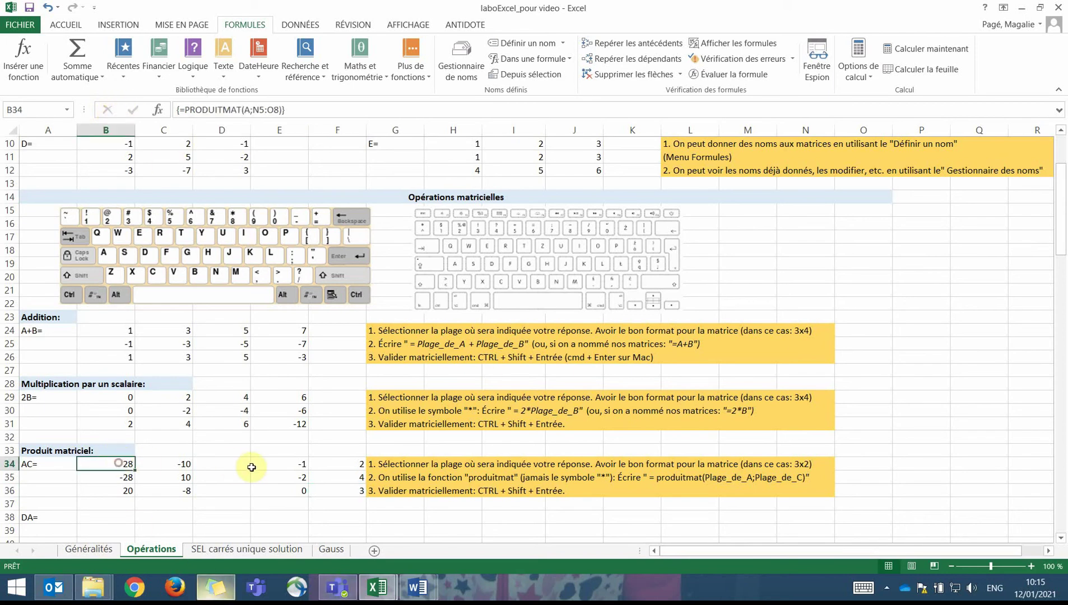
pyautogui.press('BackSpace')
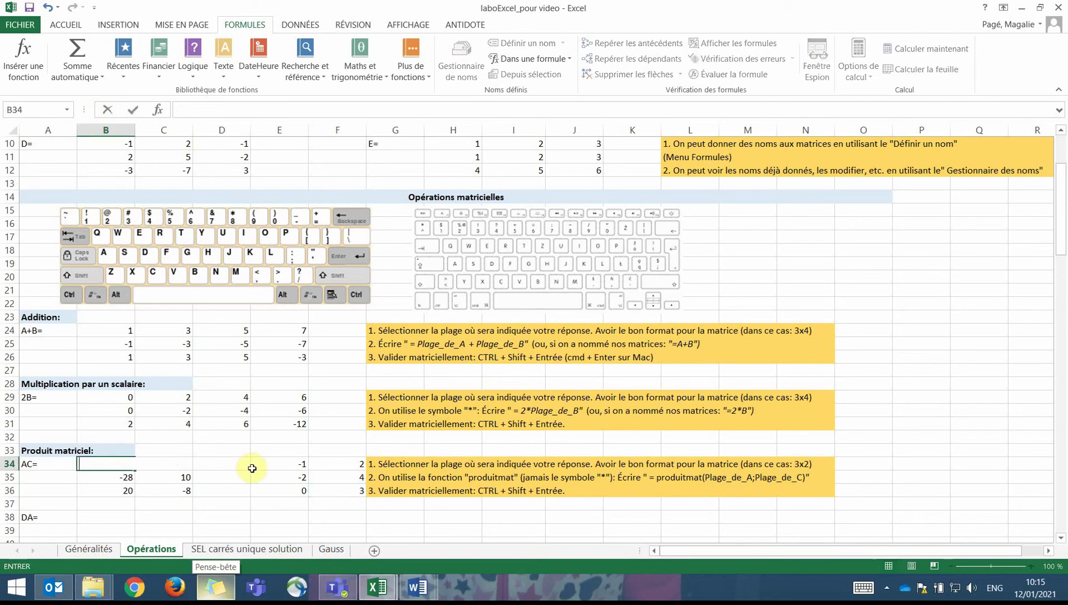
pyautogui.click(115, 482)
pyautogui.click(269, 106)
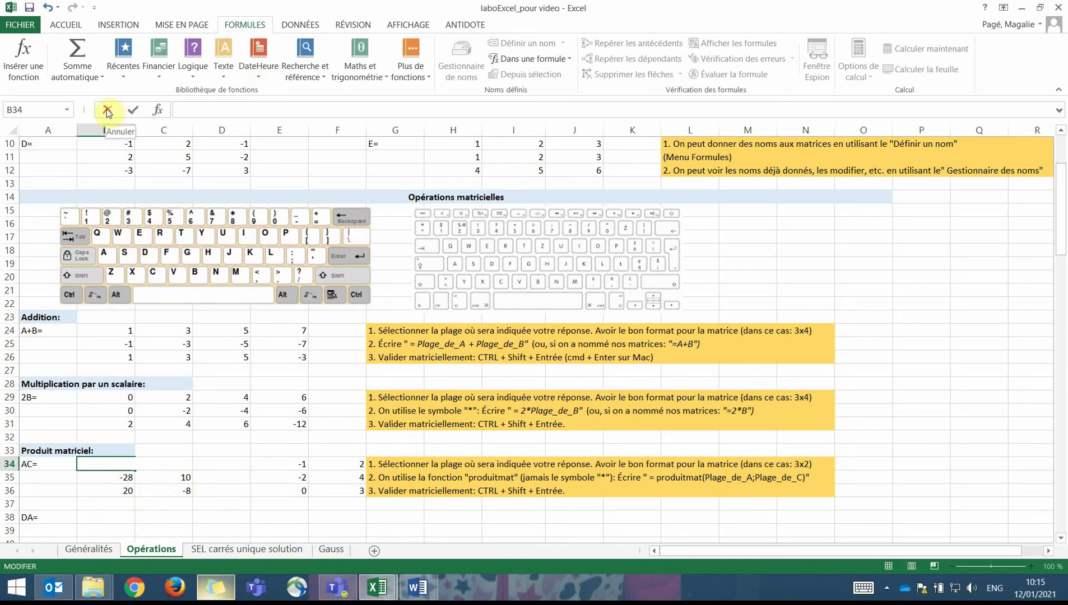
pyautogui.click(107, 110)
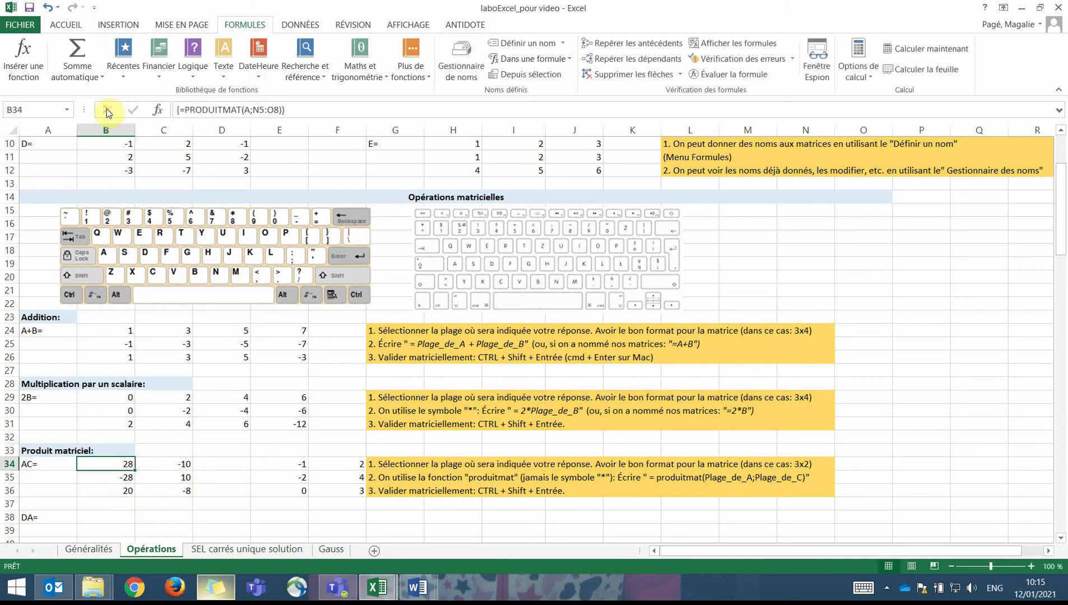
# - Clear the contents of the entire comparison array E34:F36
pyautogui.click(245, 507)
pyautogui.scroll(-1, 262, 494)
pyautogui.moveTo(280, 425); pyautogui.dragTo(338, 449)
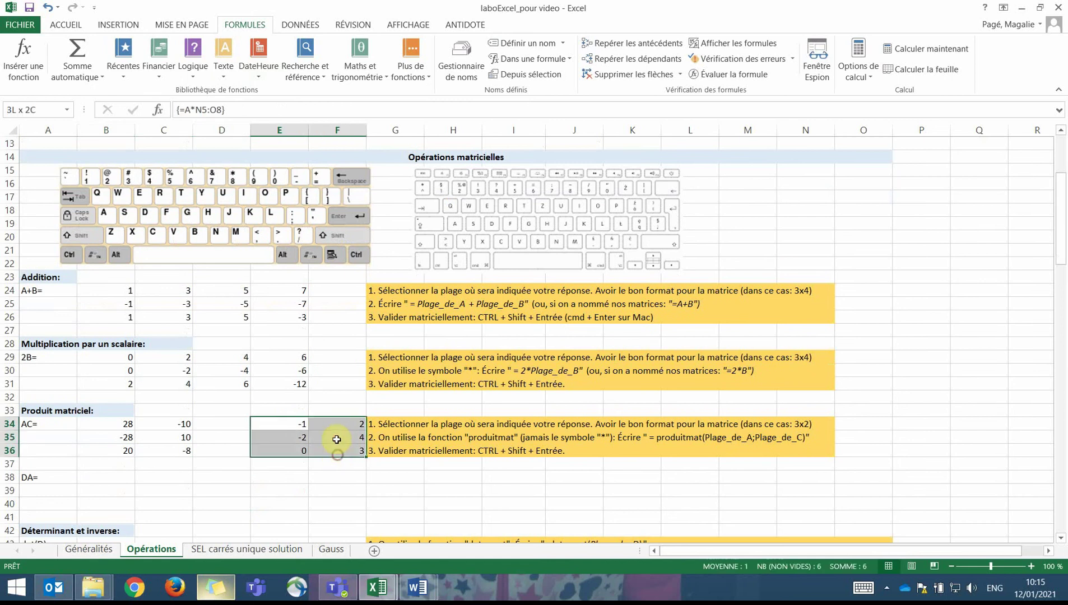
pyautogui.rightClick(322, 437)
pyautogui.click(391, 243)
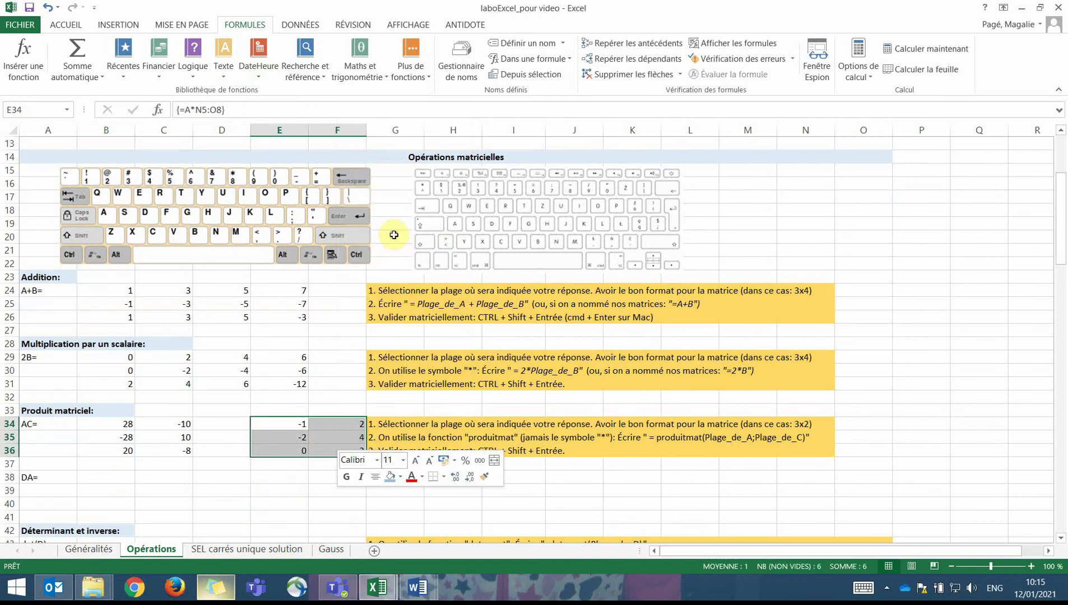
pyautogui.click(317, 491)
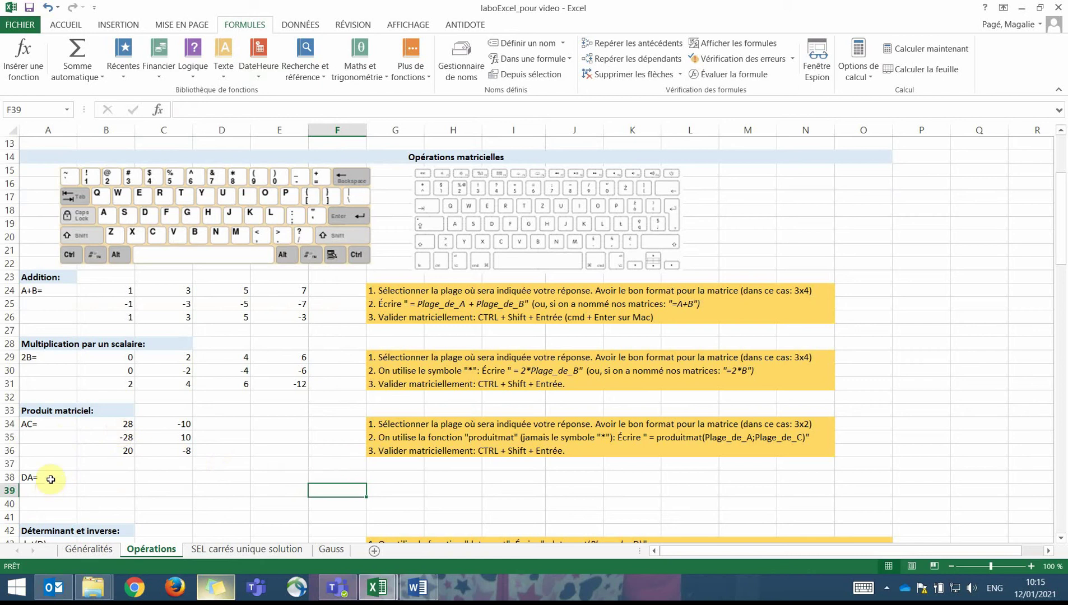
# - Begin a PRODUITMAT formula for DA over the range B38:E40, with matrix D's range B10:D12 as the first argument
pyautogui.scroll(4, 398, 431)
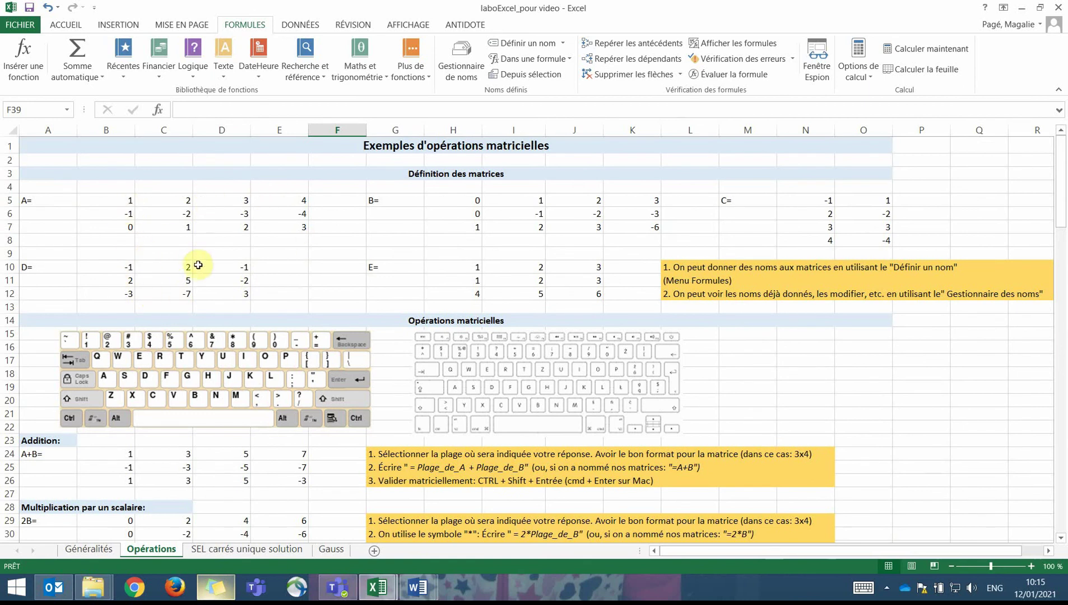
pyautogui.scroll(-7, 200, 267)
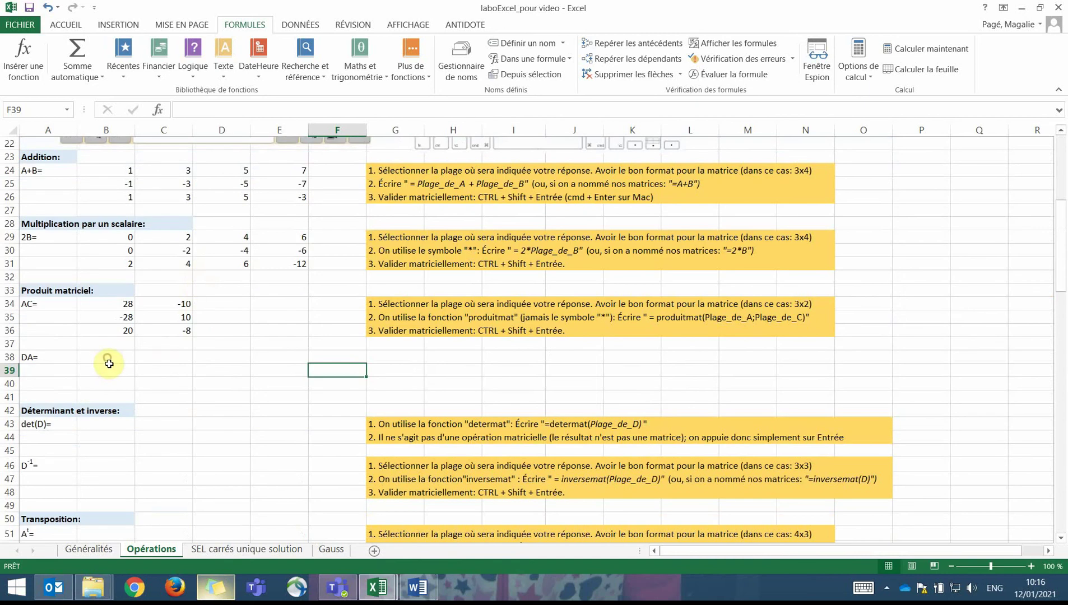
pyautogui.moveTo(107, 358); pyautogui.dragTo(281, 380)
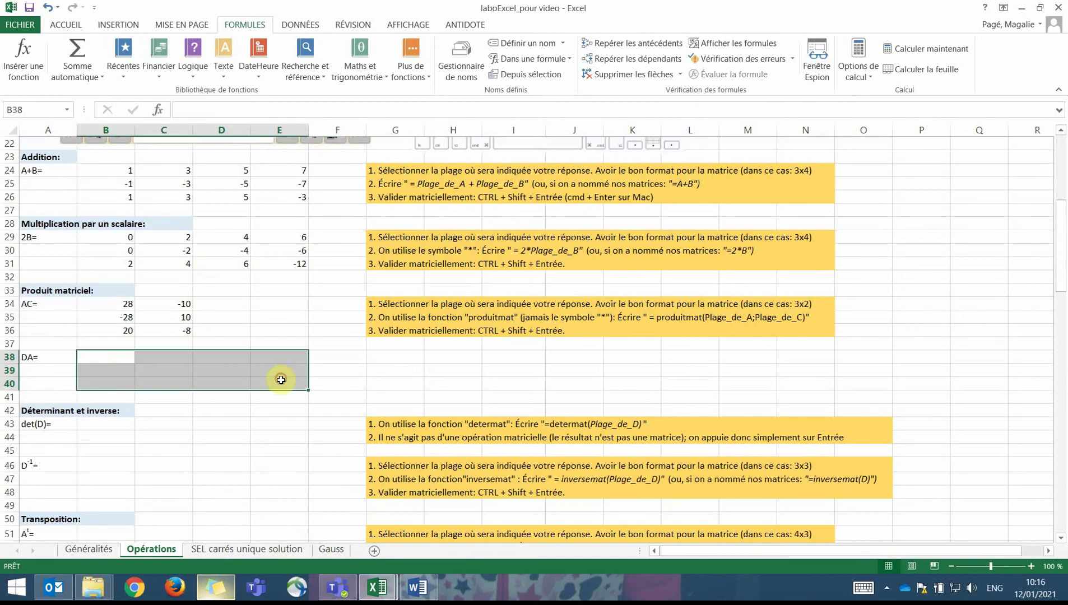
pyautogui.write('=produit')
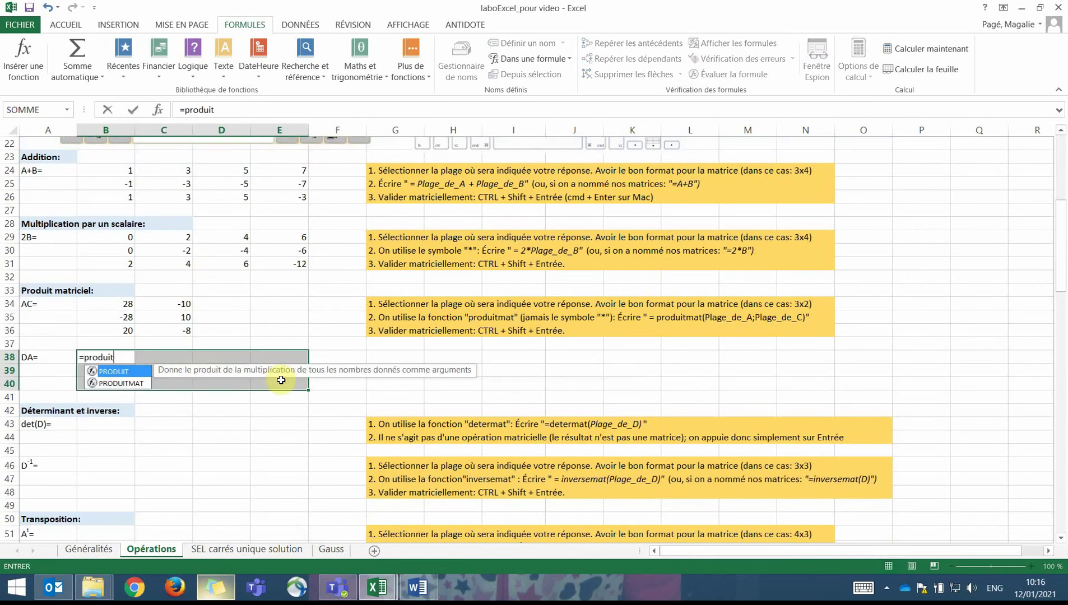
pyautogui.write('mat')
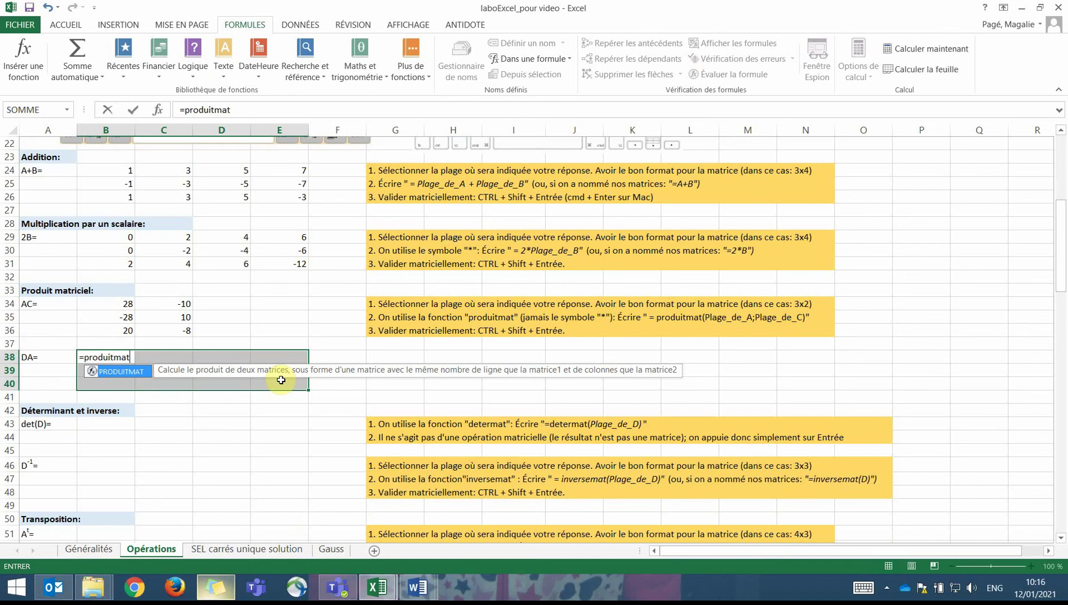
pyautogui.write('(')
pyautogui.scroll(7, 272, 376)
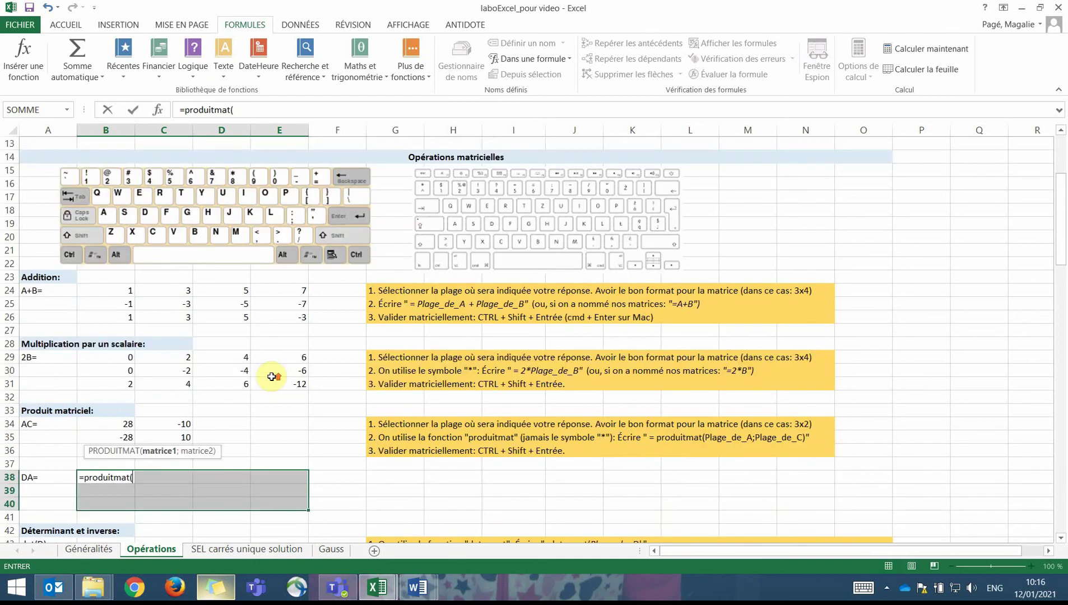
pyautogui.moveTo(118, 264); pyautogui.dragTo(217, 291)
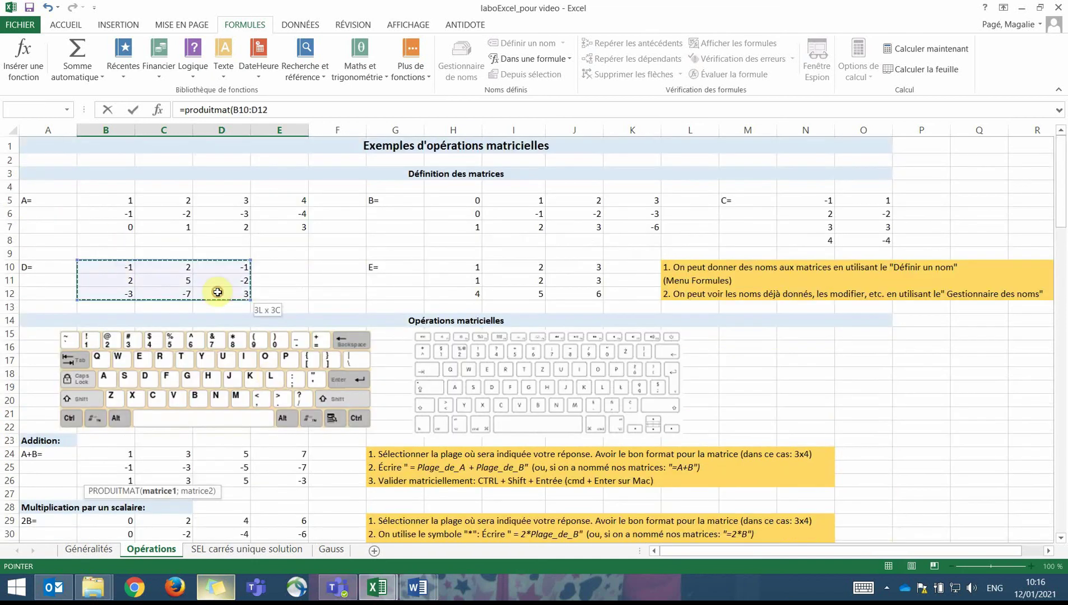
pyautogui.write('p;')
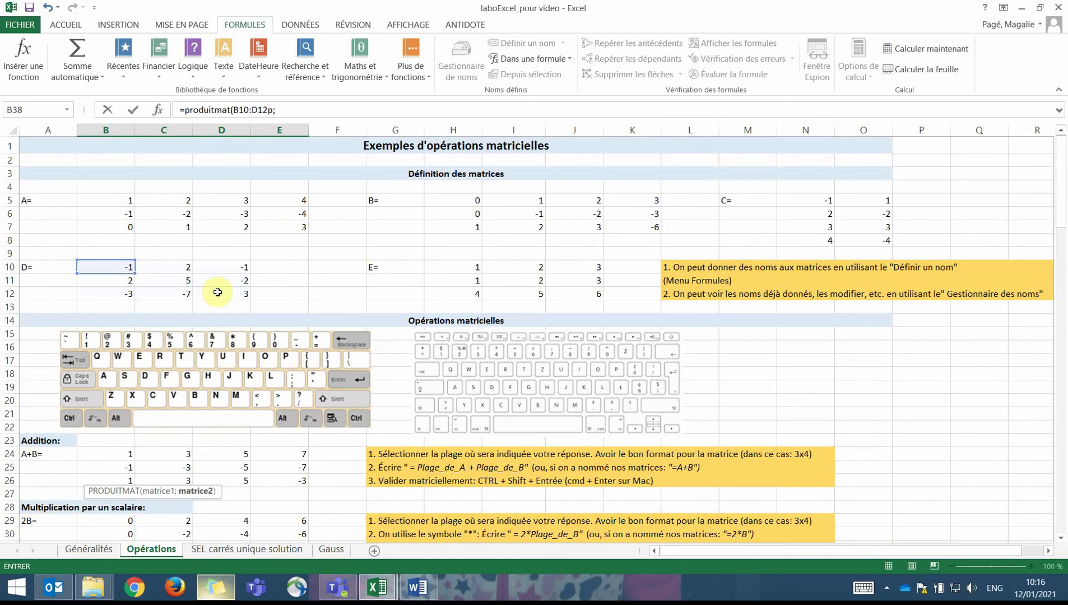
pyautogui.press('BackSpace')
pyautogui.press('BackSpace')
pyautogui.write(';')
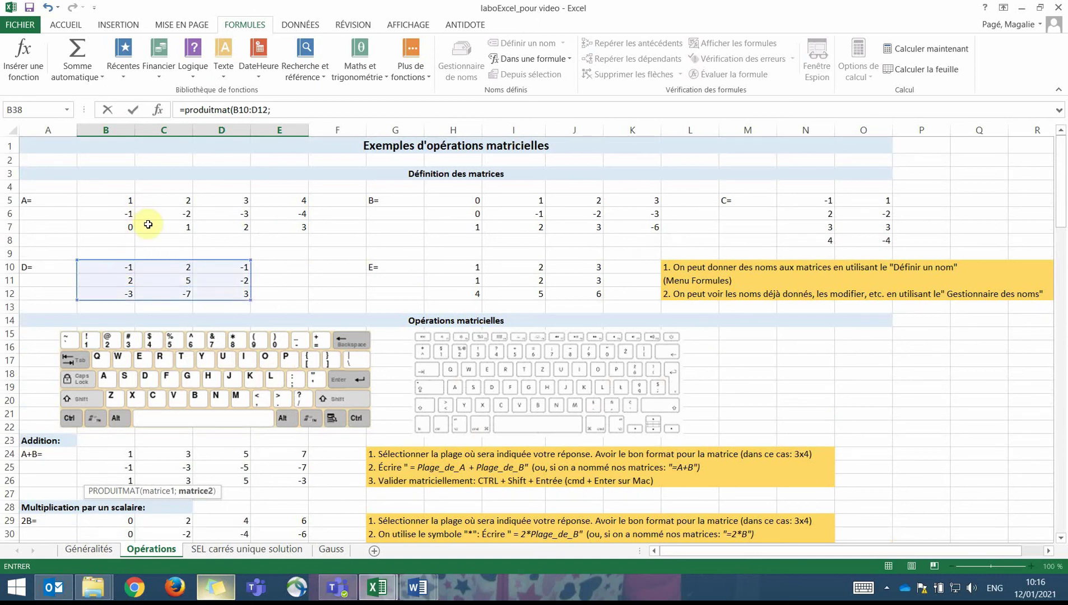
# - Complete the DA formula with matrix A's range B5:E7 as the second argument and enter it as an array formula
pyautogui.moveTo(115, 200); pyautogui.dragTo(282, 232)
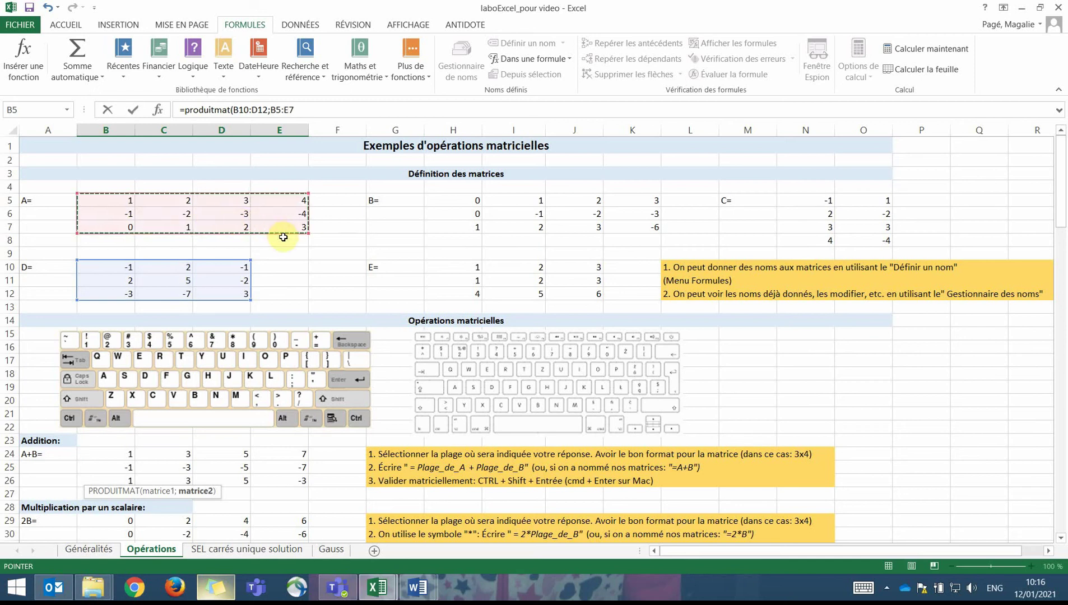
pyautogui.write(')')
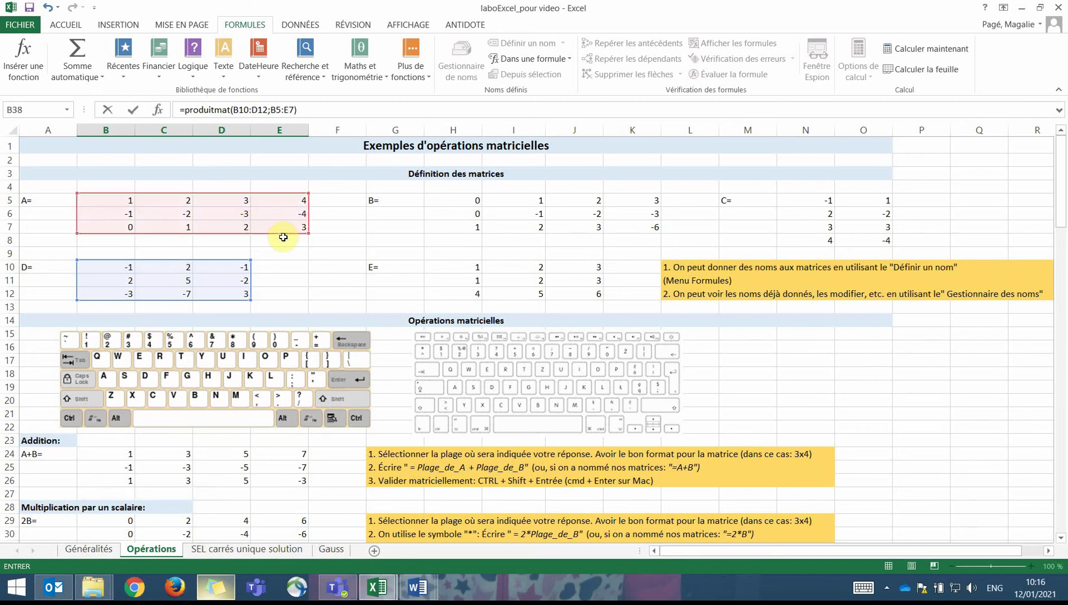
pyautogui.hotkey('ctrl', 'shift', 'Return')
pyautogui.scroll(-4, 263, 255)
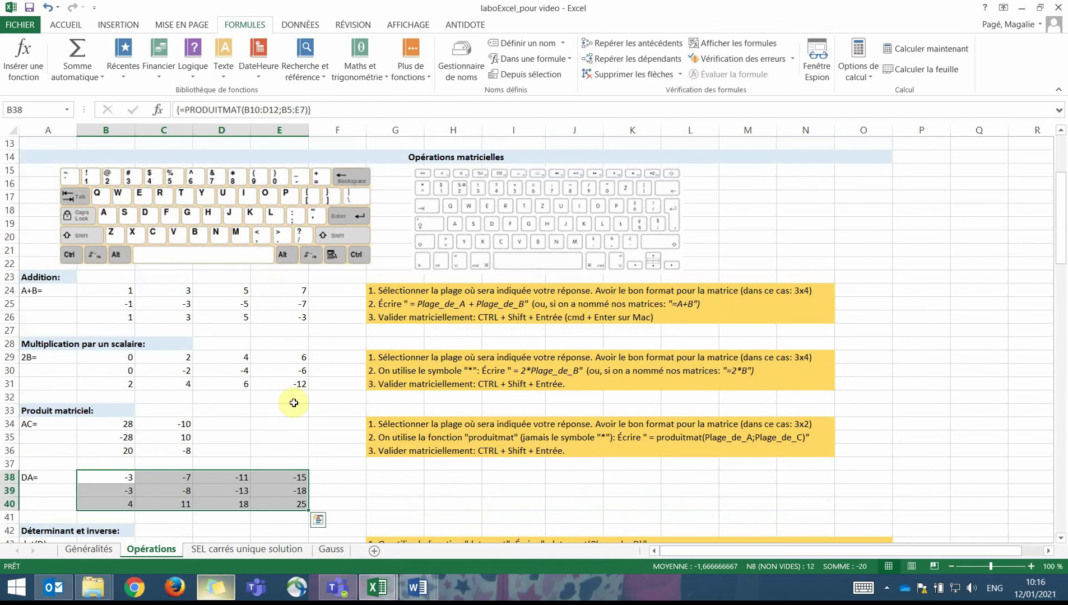
pyautogui.scroll(-2, 293, 403)
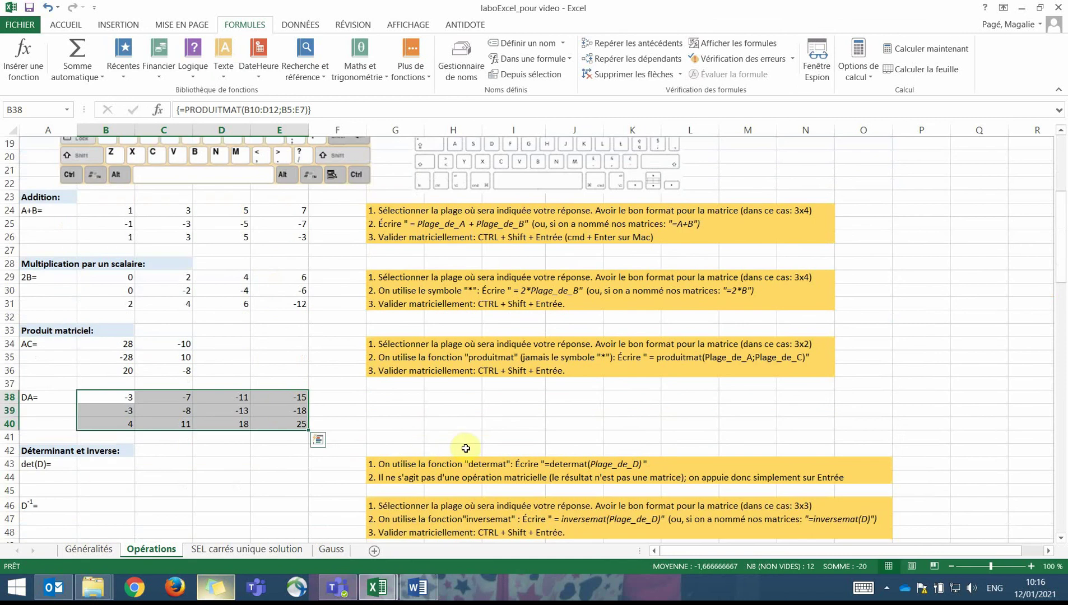
pyautogui.click(456, 409)
# - Calculate the determinant of matrix D in cell B43 with the ordinary formula =DETERMAT(B10:D12)
pyautogui.scroll(-1, 362, 392)
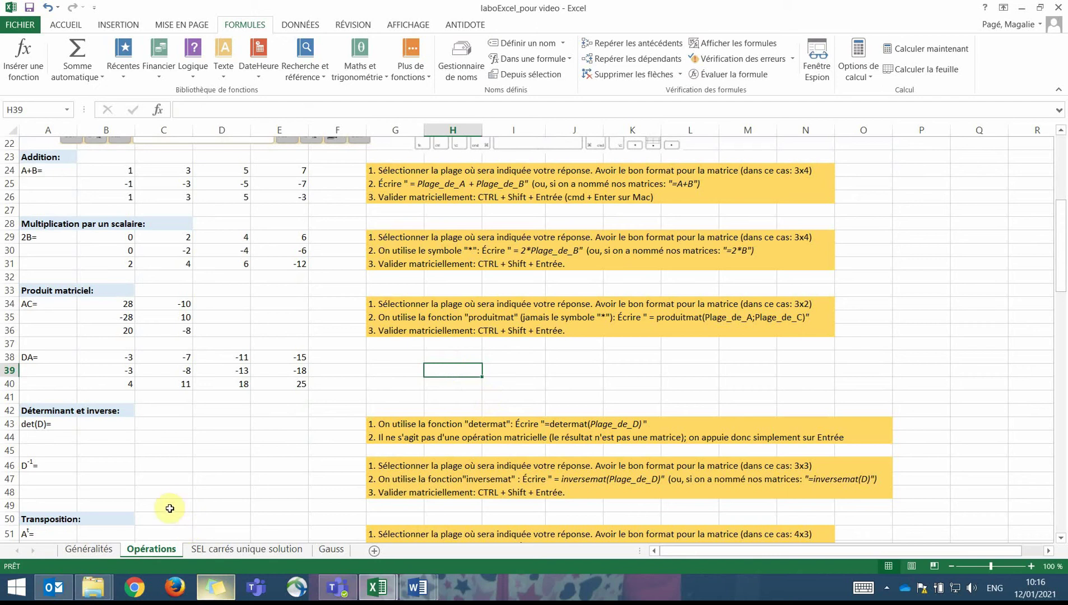
pyautogui.click(90, 429)
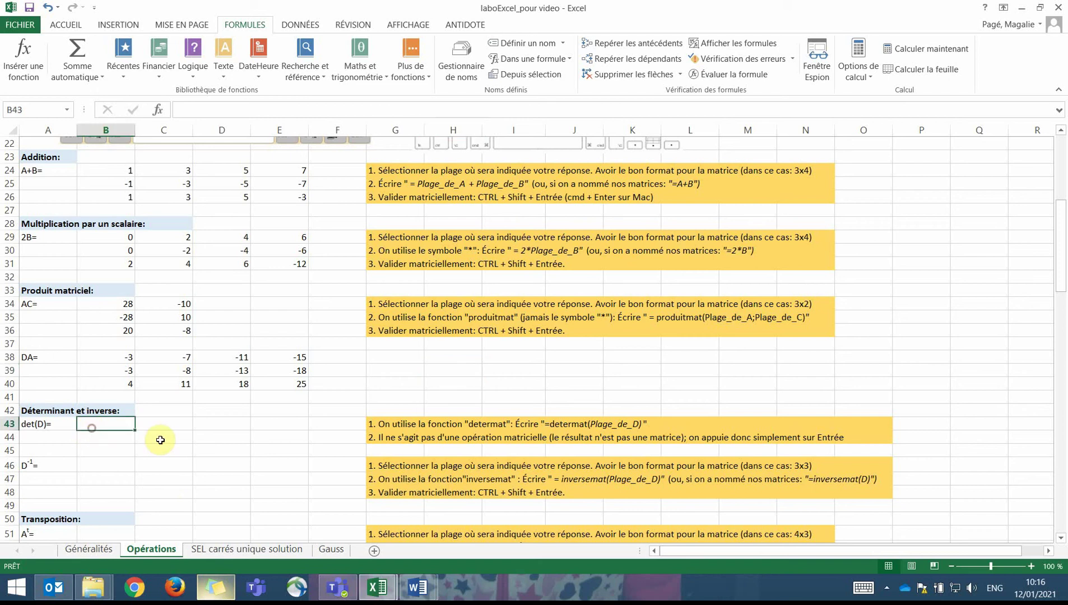
pyautogui.scroll(7, 222, 417)
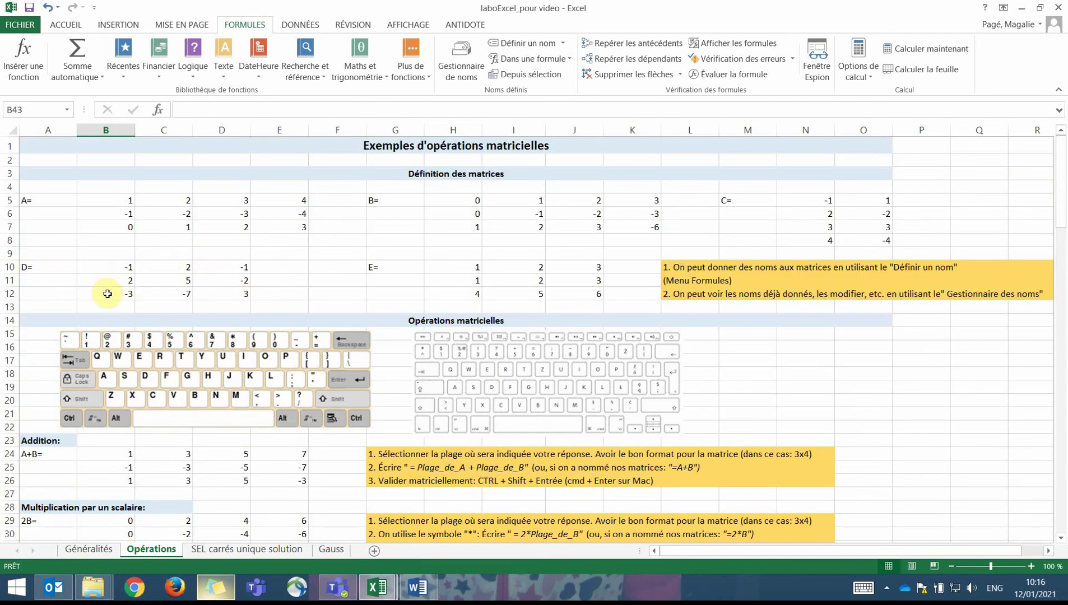
pyautogui.scroll(-6, 260, 308)
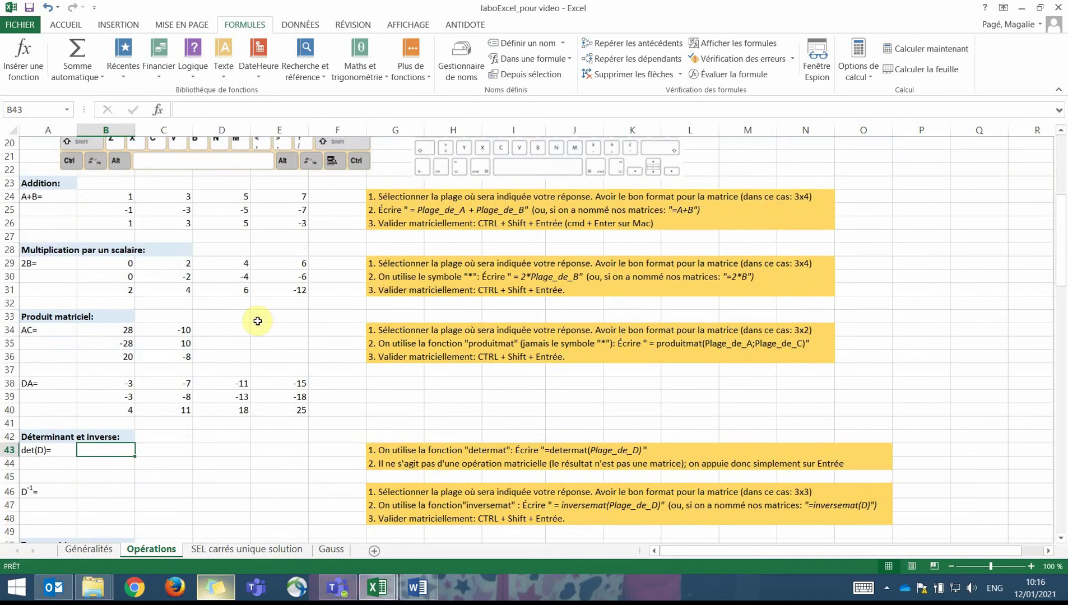
pyautogui.scroll(-1, 246, 354)
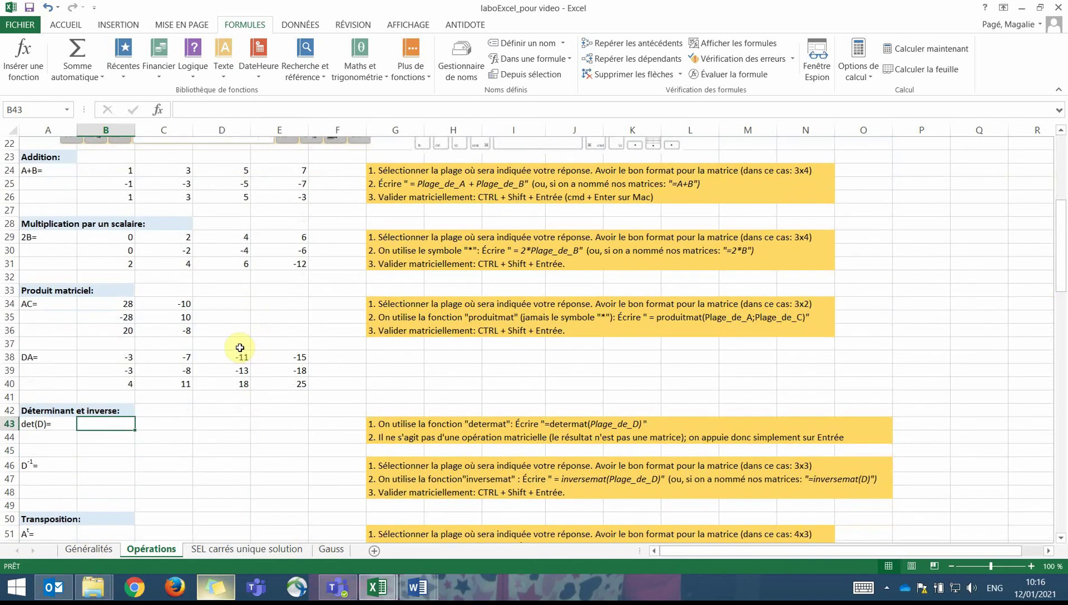
pyautogui.write('=')
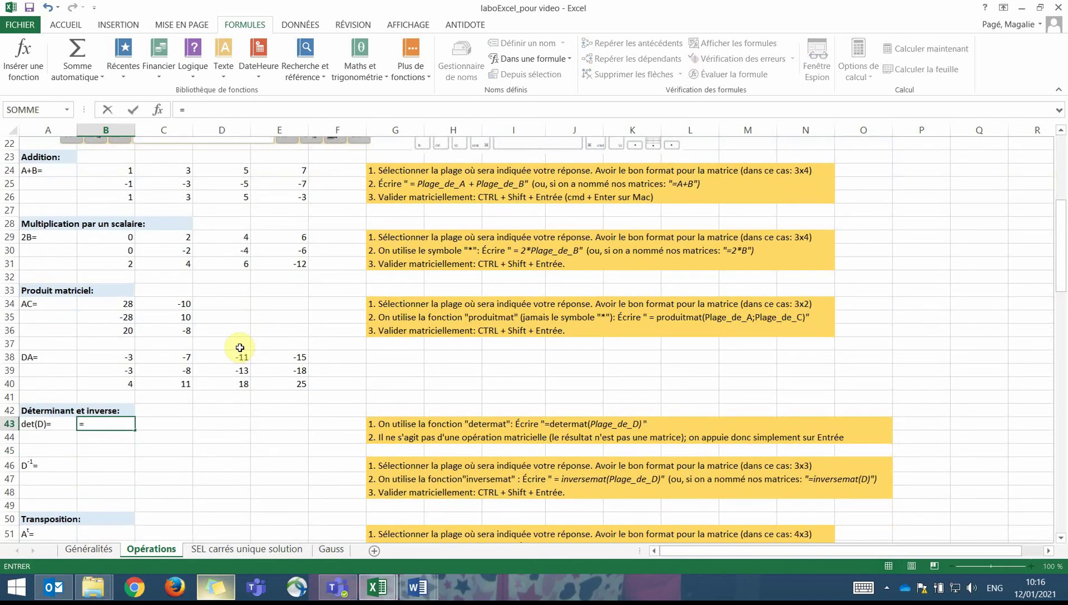
pyautogui.write('deter')
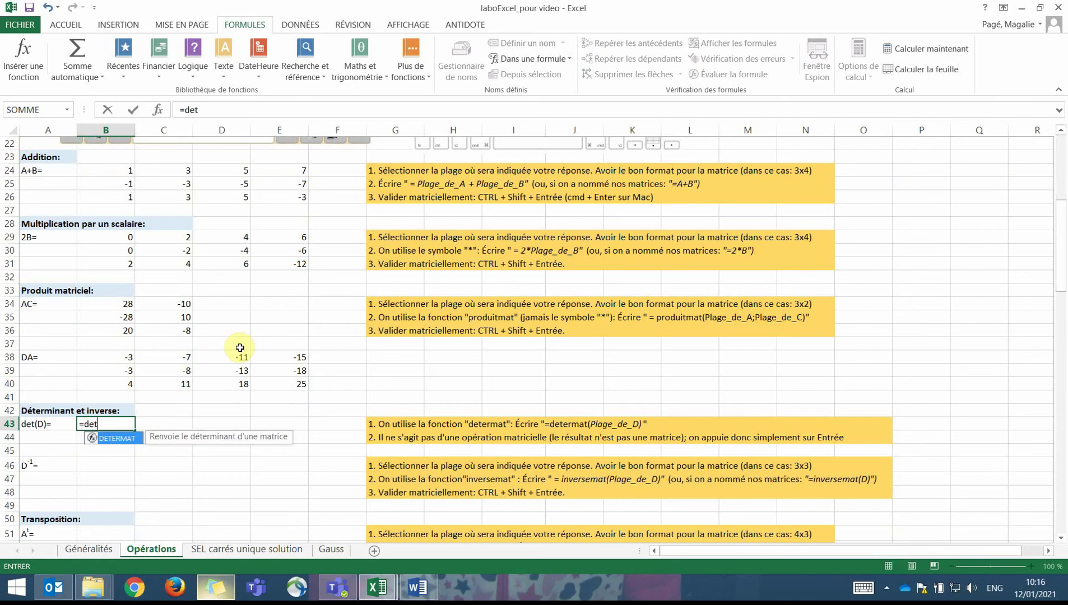
pyautogui.doubleClick(116, 438)
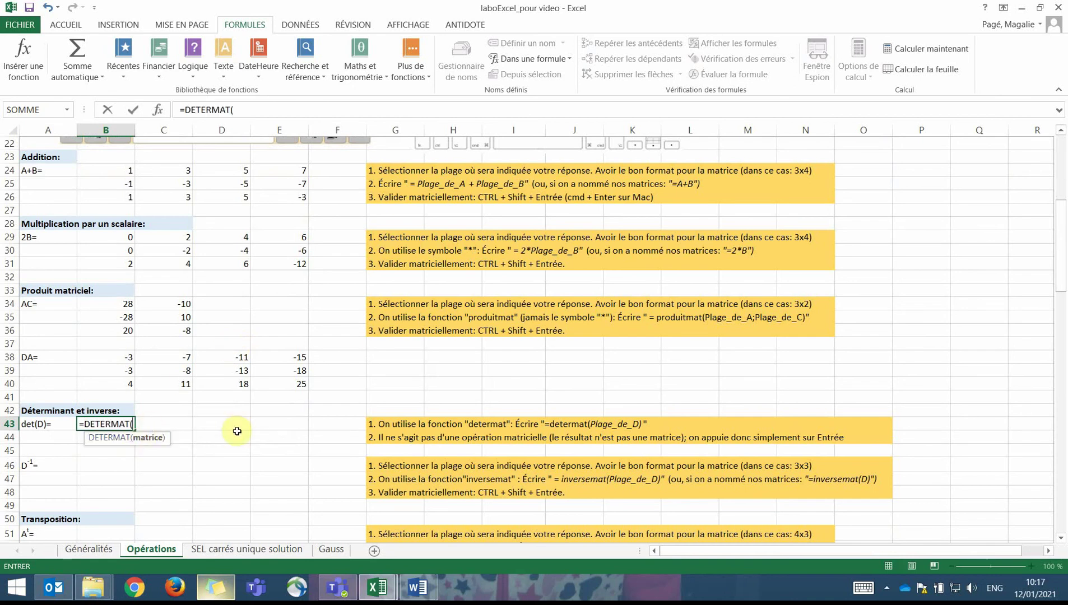
pyautogui.scroll(1, 236, 437)
pyautogui.scroll(6, 228, 472)
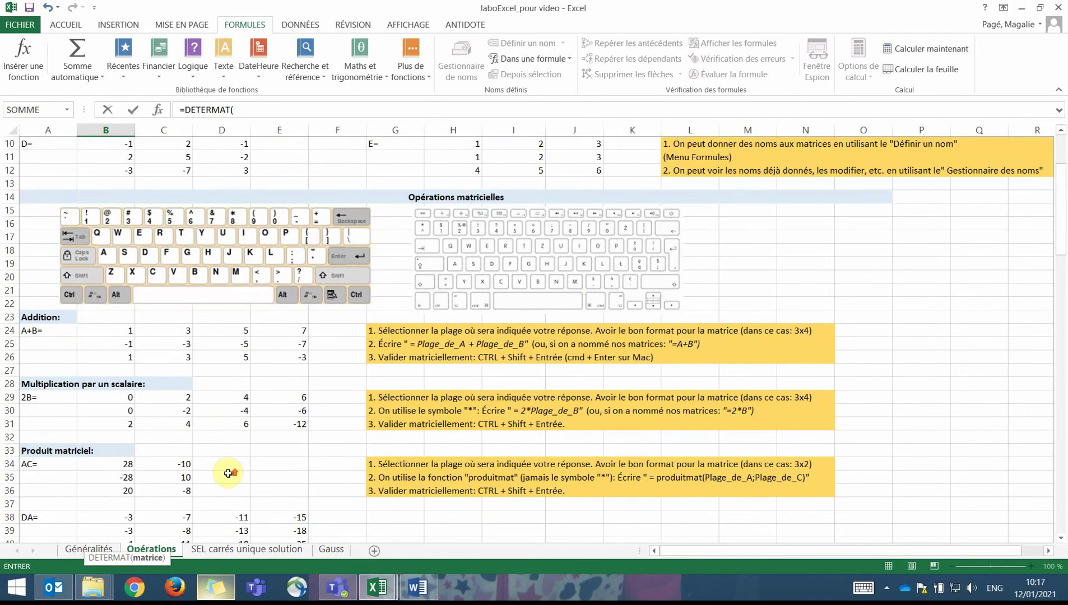
pyautogui.click(116, 268)
pyautogui.moveTo(229, 286); pyautogui.dragTo(229, 294)
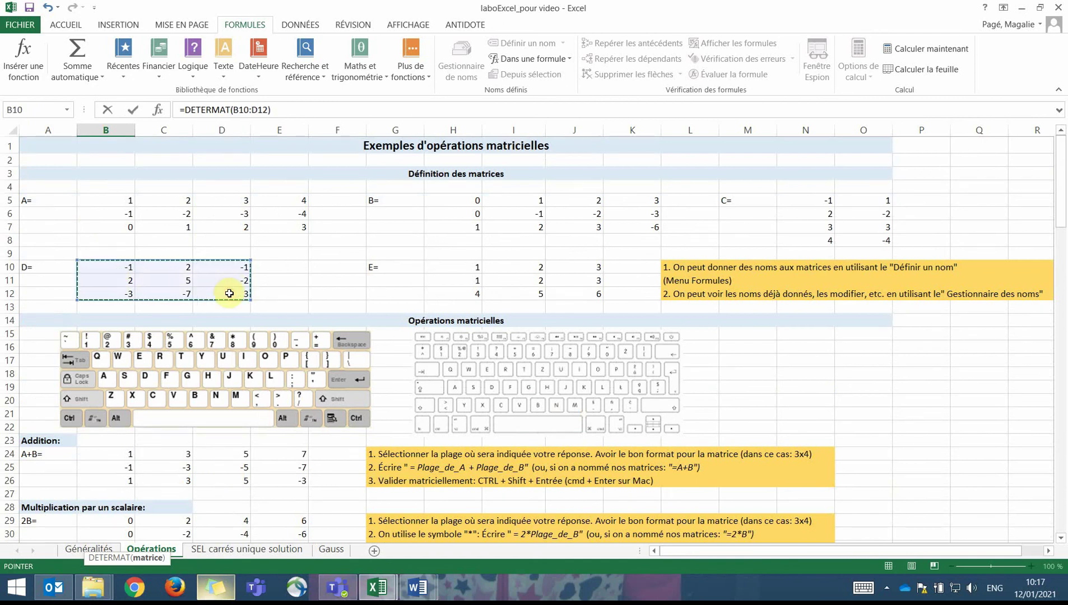
pyautogui.write(')')
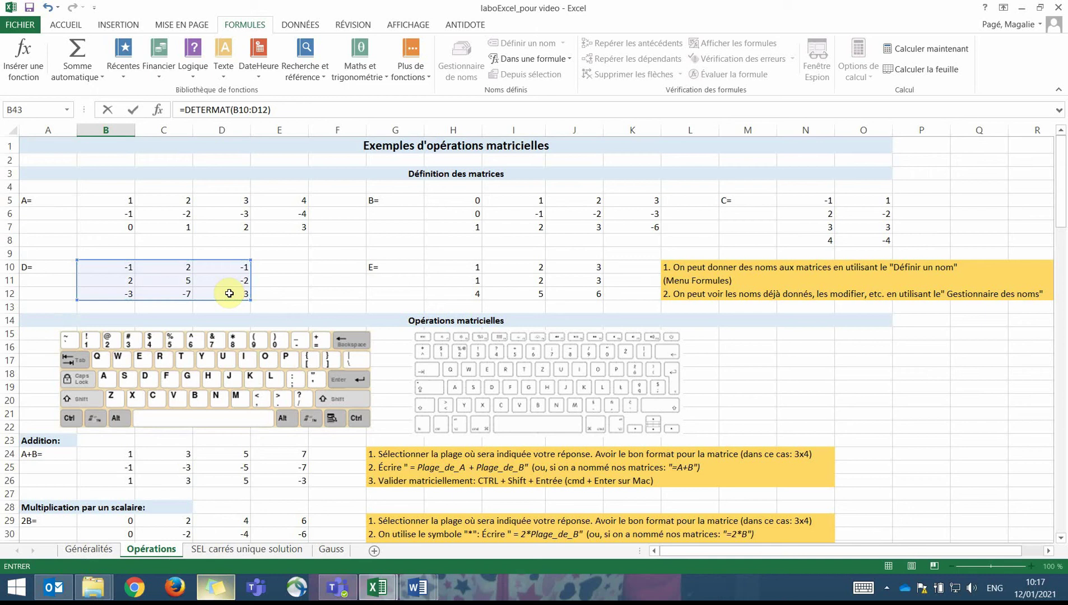
pyautogui.press('Return')
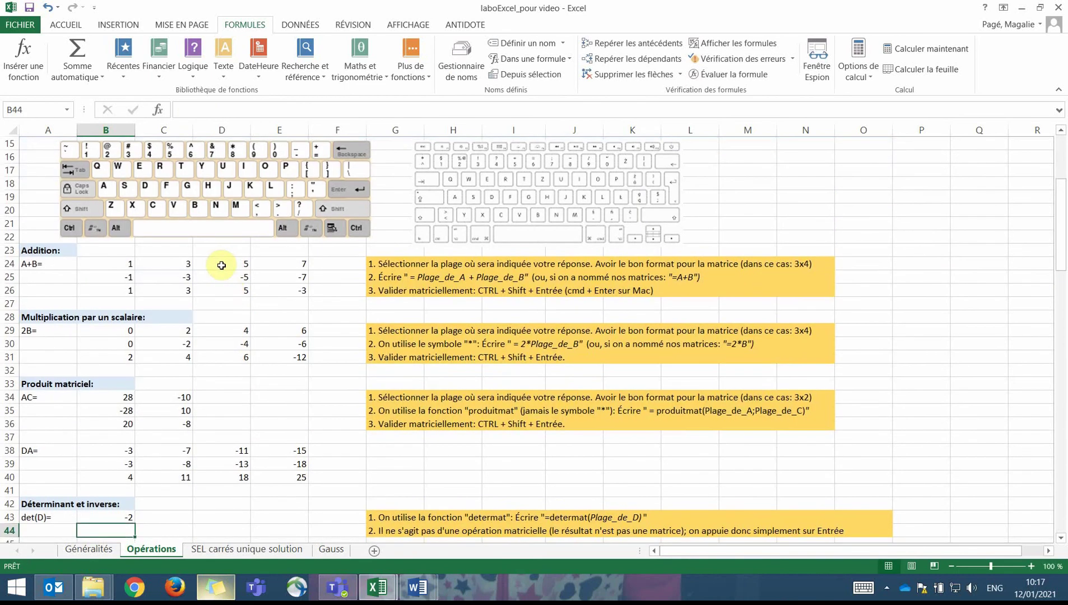
# - Calculate the inverse of matrix D over the range B46:D48 with the array formula =INVERSEMAT(B10:D12)
pyautogui.scroll(-2, 264, 386)
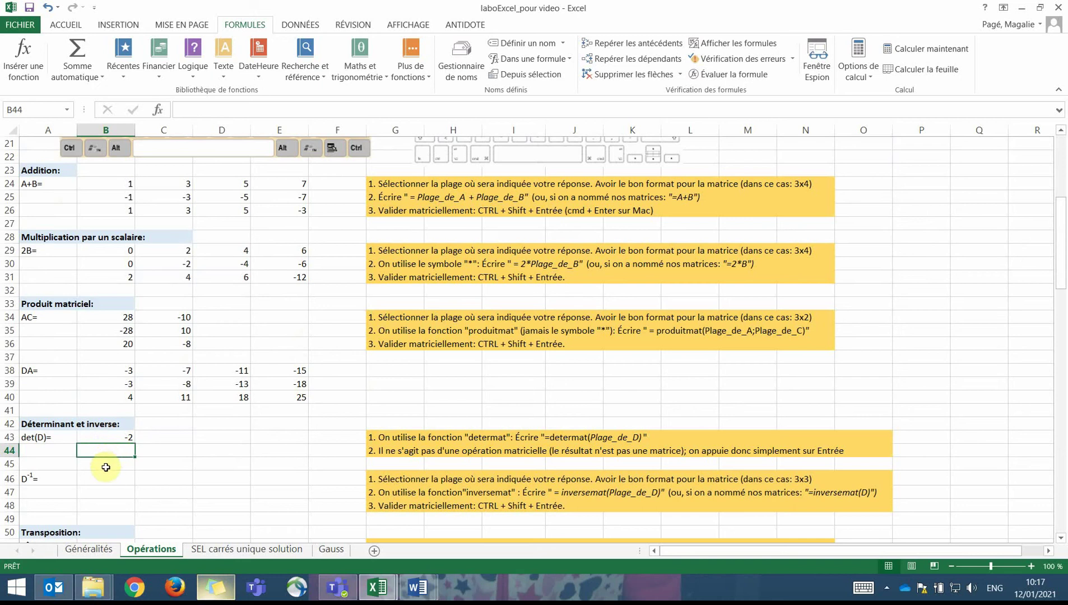
pyautogui.moveTo(105, 479); pyautogui.dragTo(222, 509)
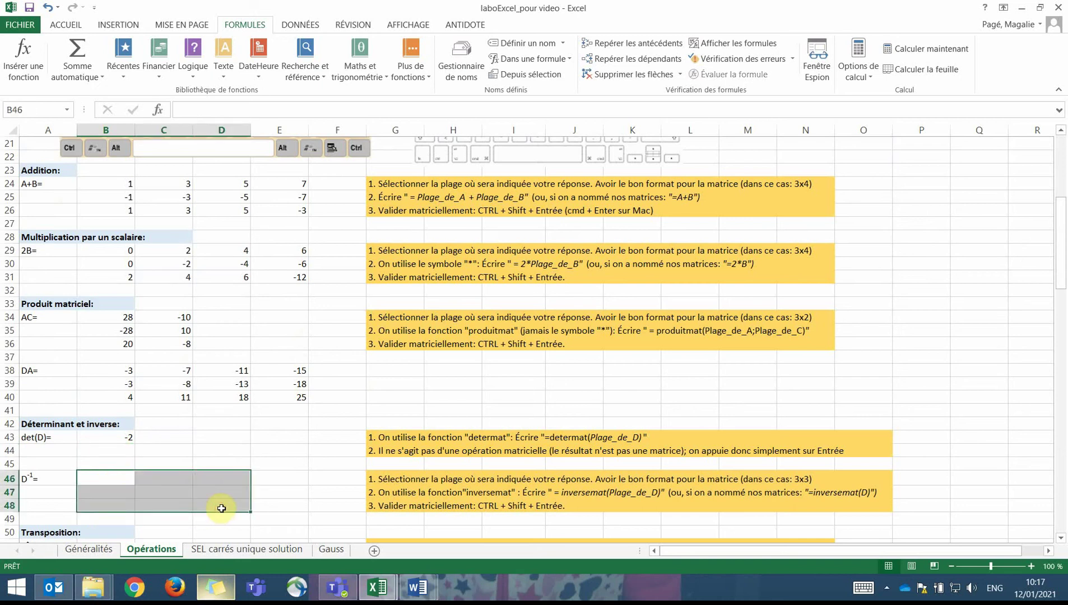
pyautogui.write('=')
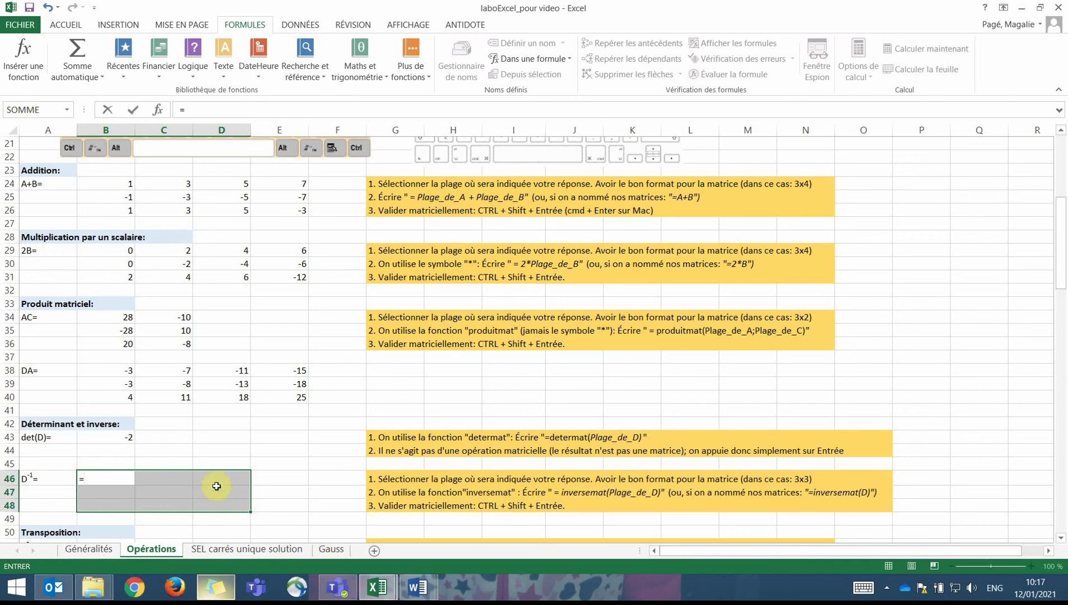
pyautogui.write('inver')
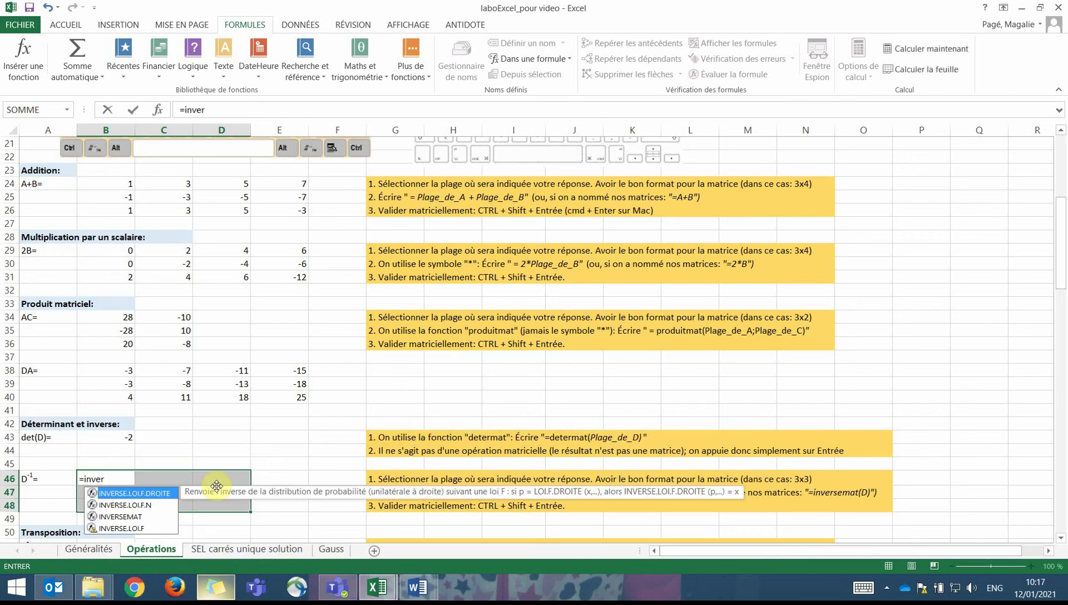
pyautogui.doubleClick(119, 517)
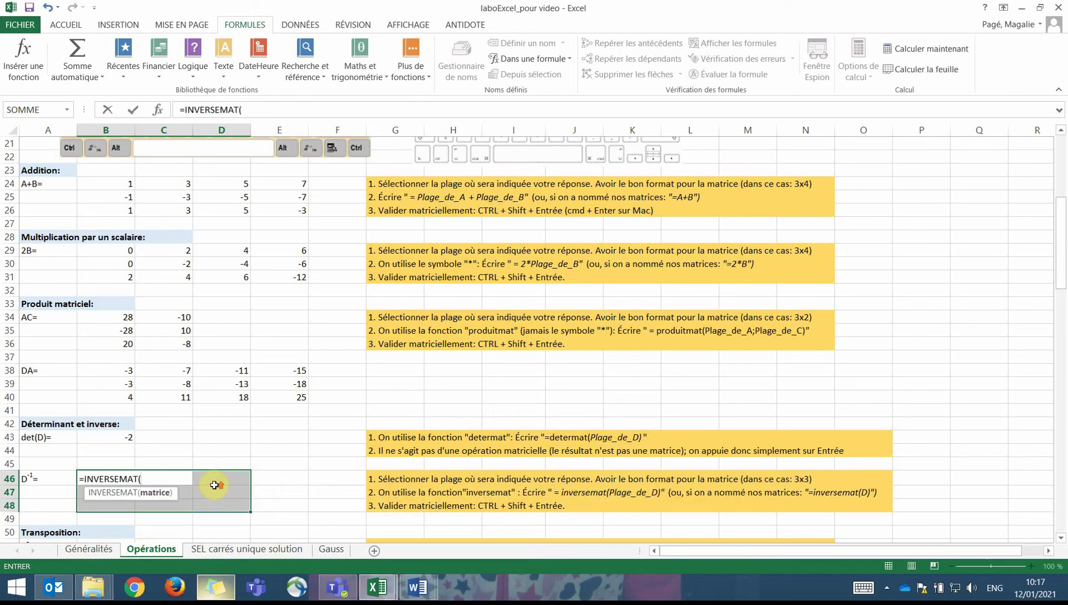
pyautogui.scroll(6, 215, 485)
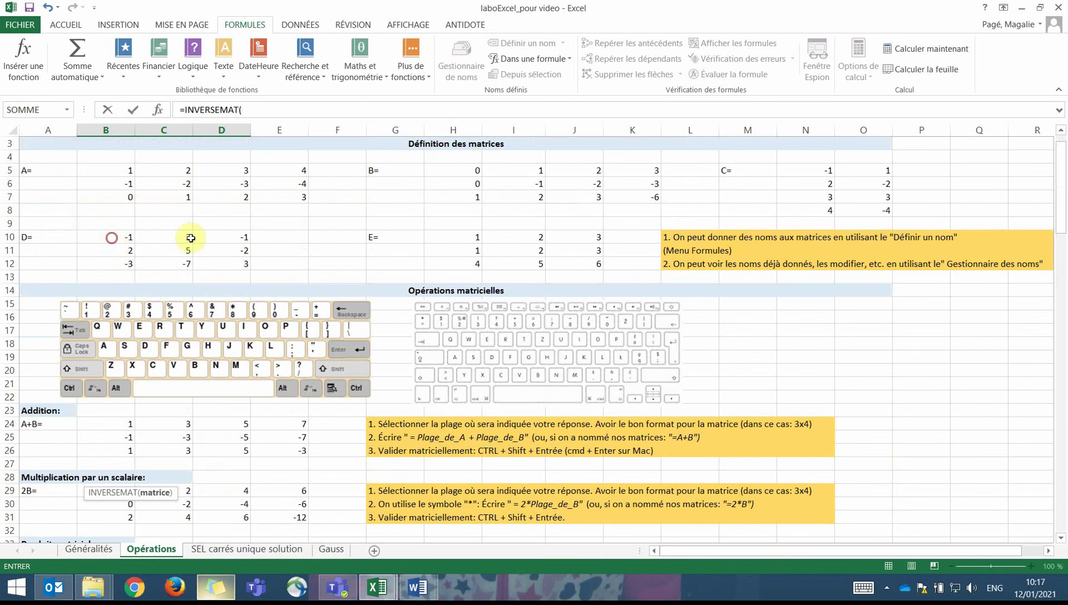
pyautogui.moveTo(111, 238); pyautogui.dragTo(237, 263)
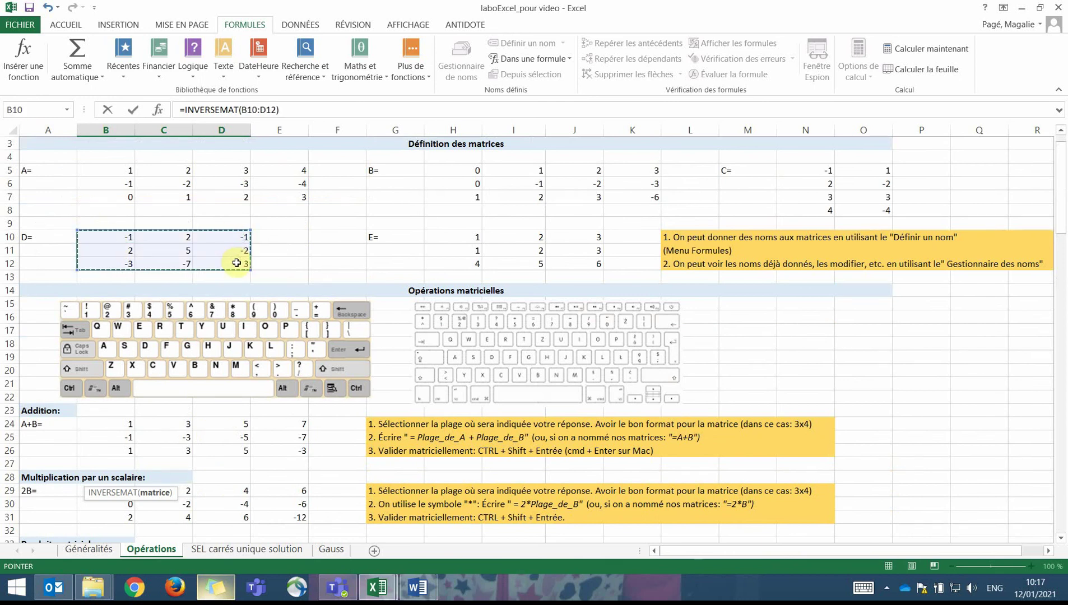
pyautogui.write(')')
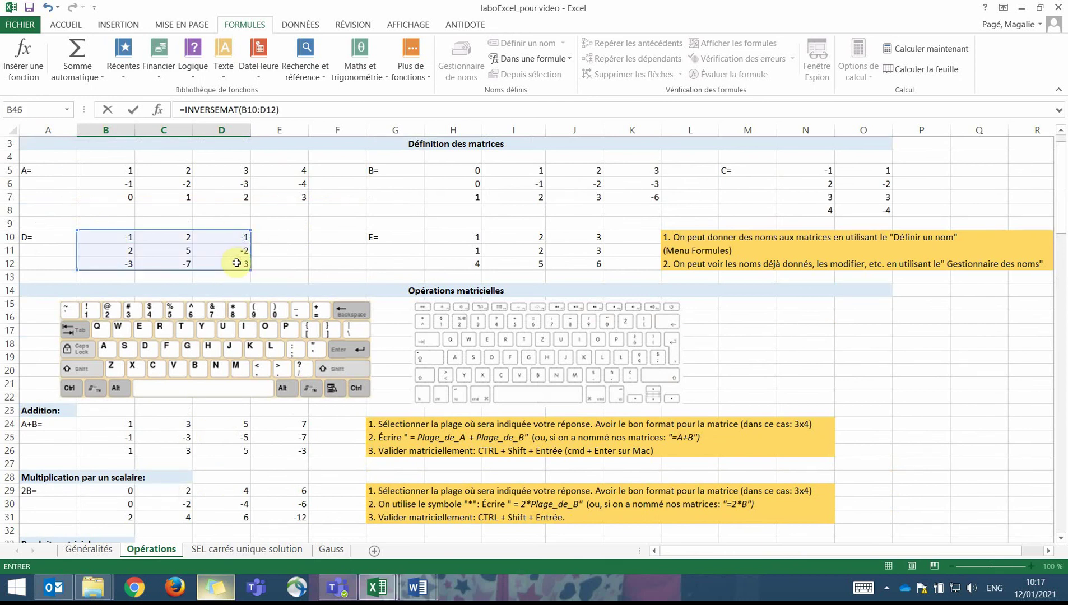
pyautogui.hotkey('ctrl', 'shift', 'Return')
pyautogui.scroll(-5, 162, 305)
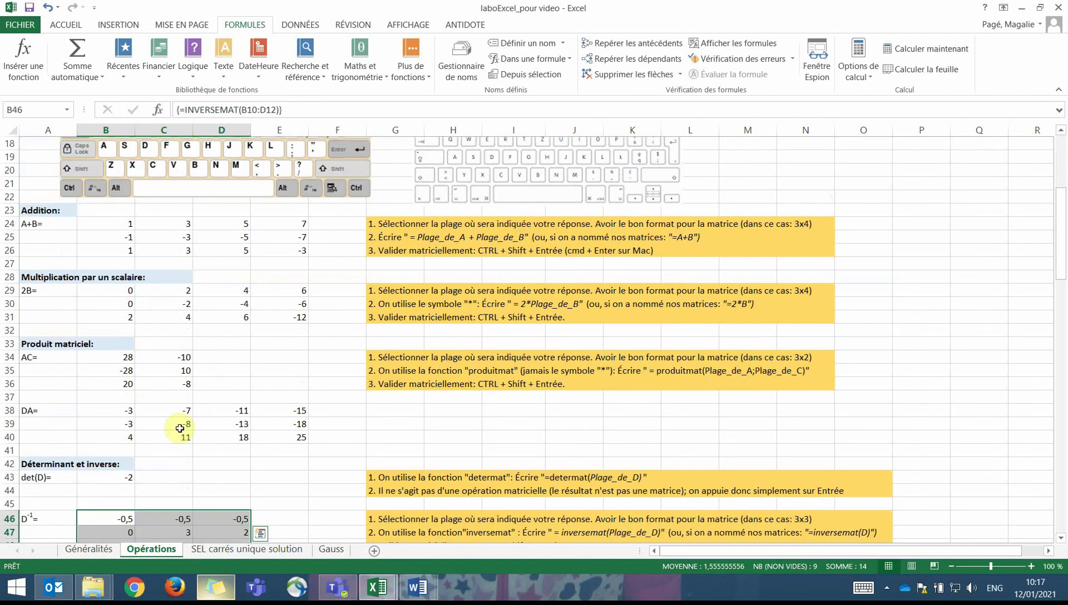
pyautogui.scroll(-3, 226, 410)
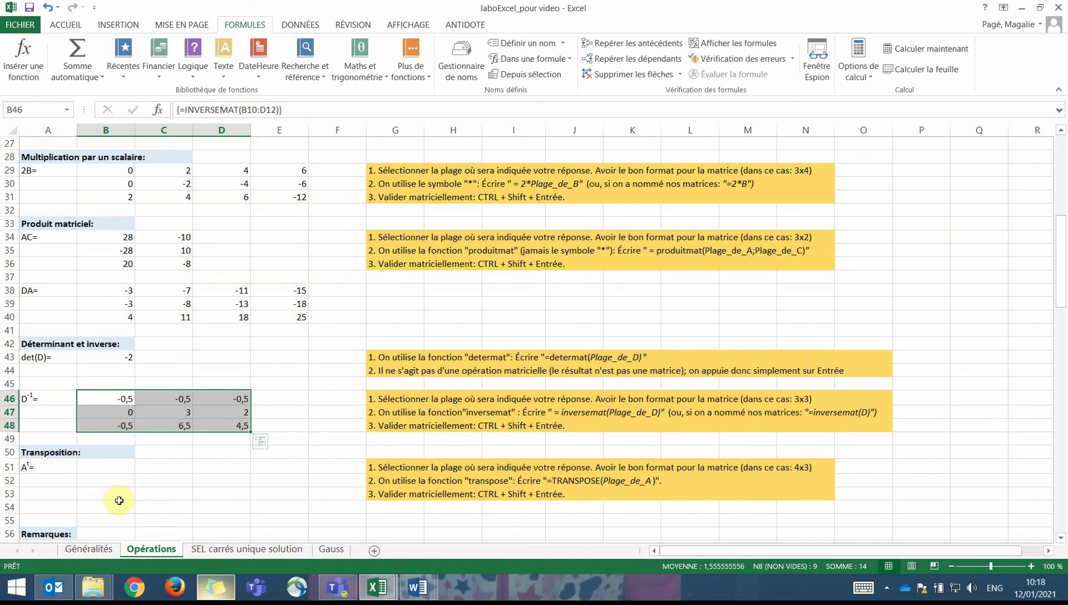
# - Transpose matrix A over the range B51:D54 with the array formula =TRANSPOSE(A)
pyautogui.scroll(5, 150, 480)
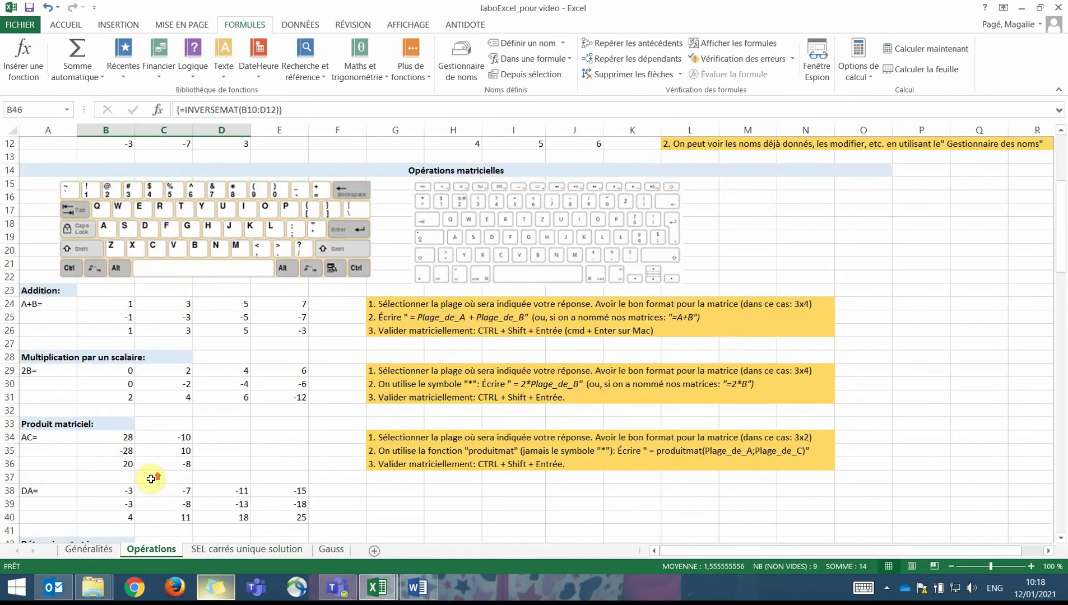
pyautogui.scroll(4, 150, 479)
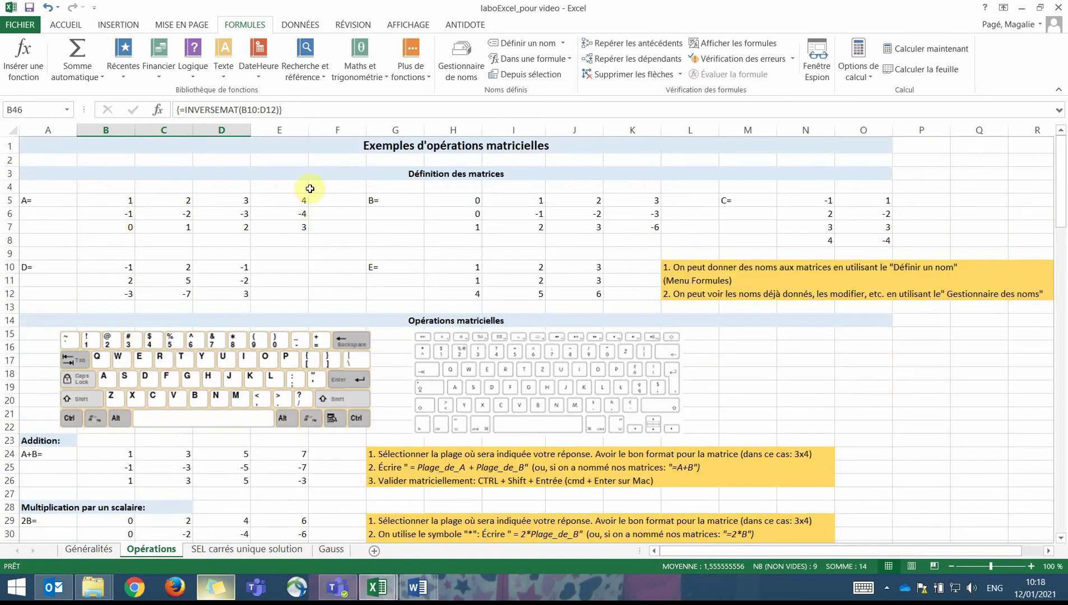
pyautogui.scroll(-4, 284, 333)
pyautogui.scroll(-9, 284, 333)
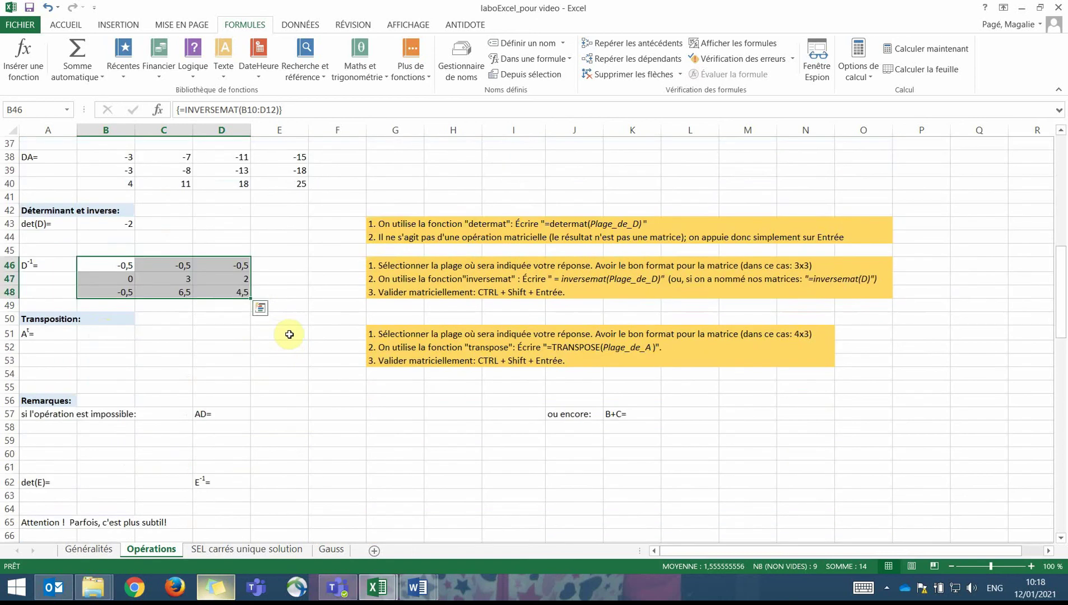
pyautogui.click(106, 292)
pyautogui.moveTo(104, 304); pyautogui.dragTo(204, 337)
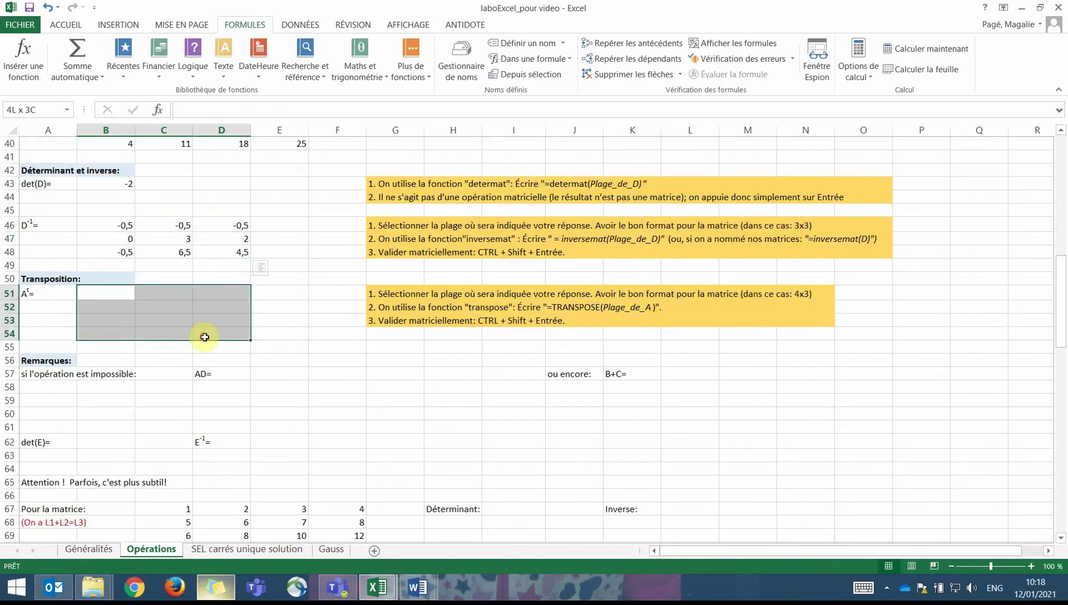
pyautogui.write('=t')
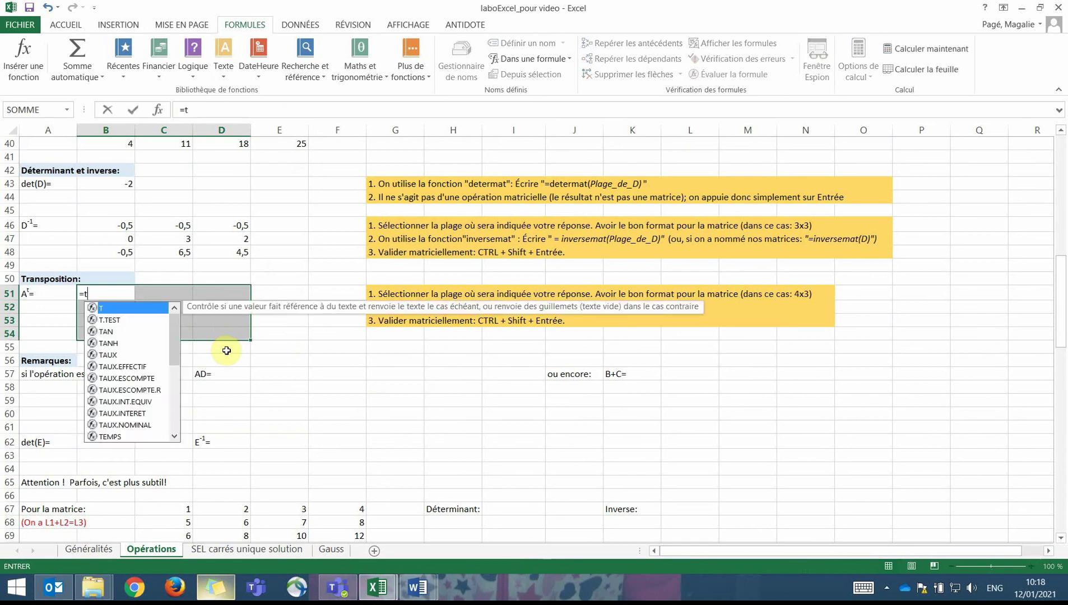
pyautogui.write('ranspose')
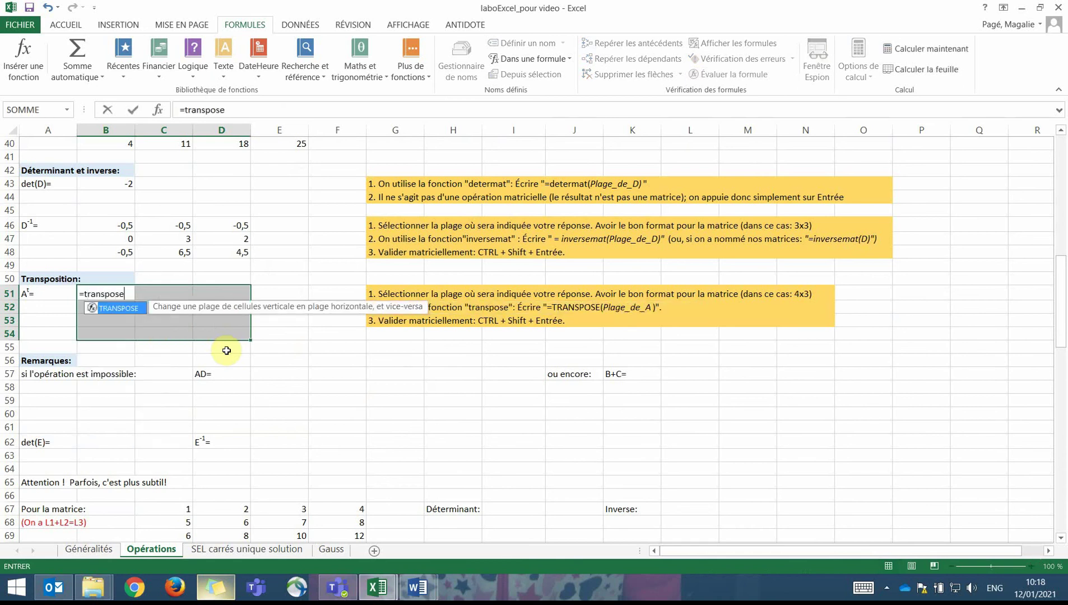
pyautogui.write('(')
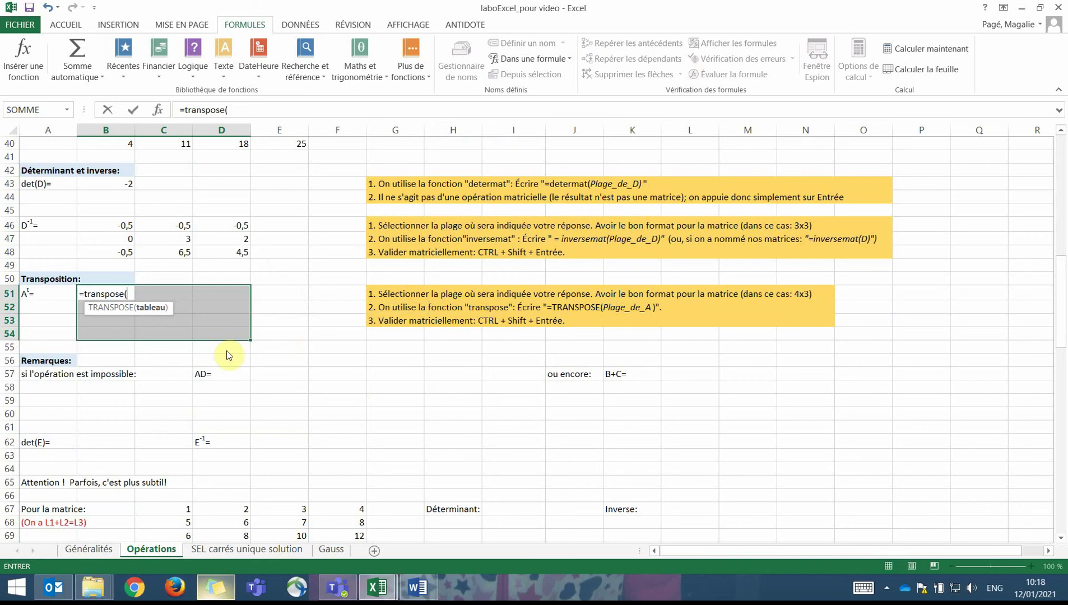
pyautogui.write('A)')
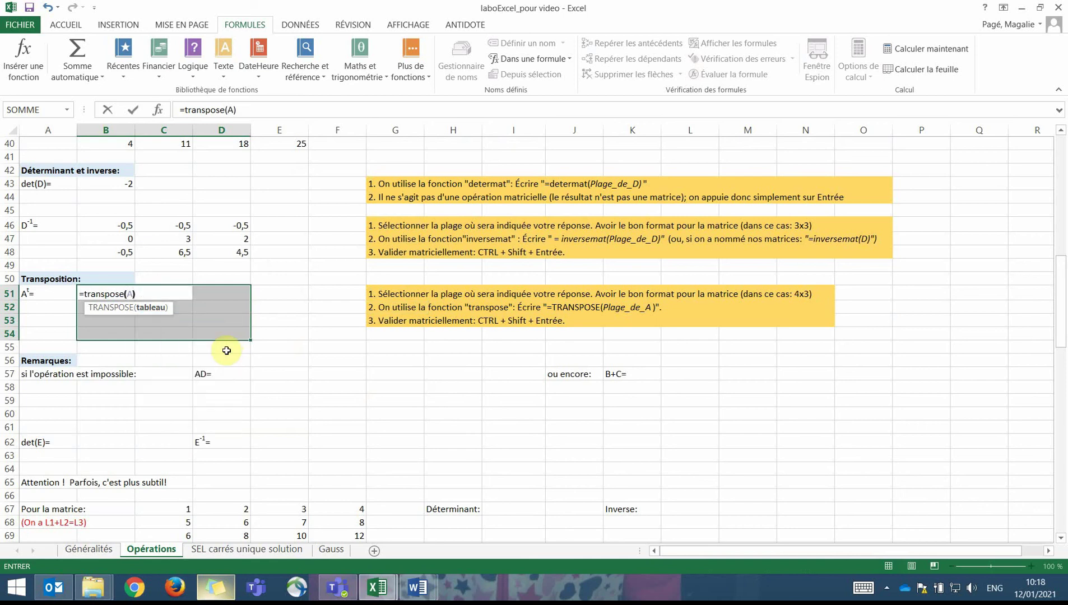
pyautogui.hotkey('ctrl', 'shift', 'Return')
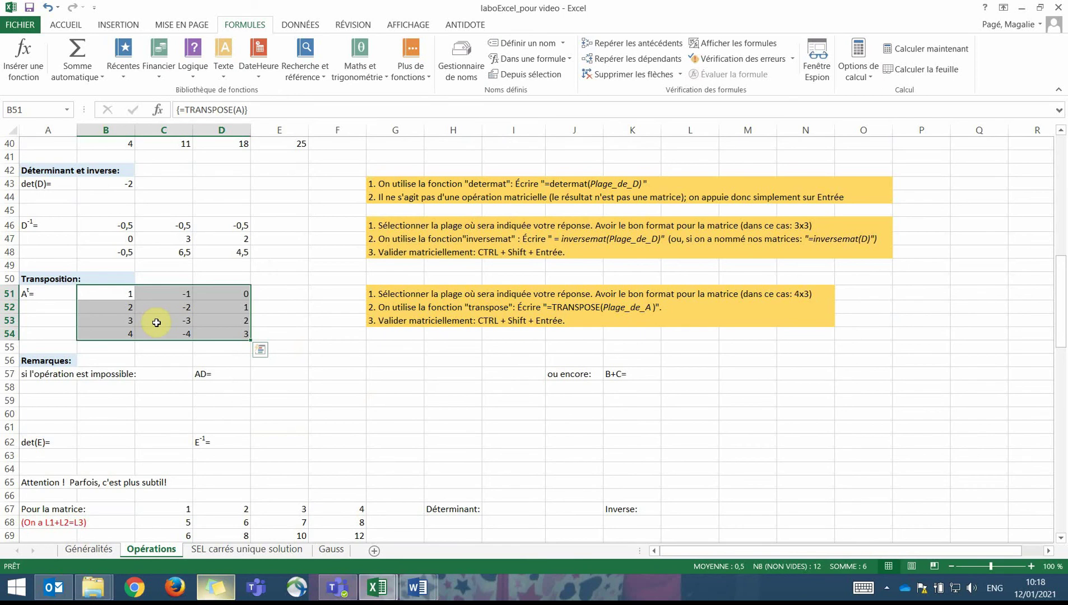
pyautogui.click(118, 390)
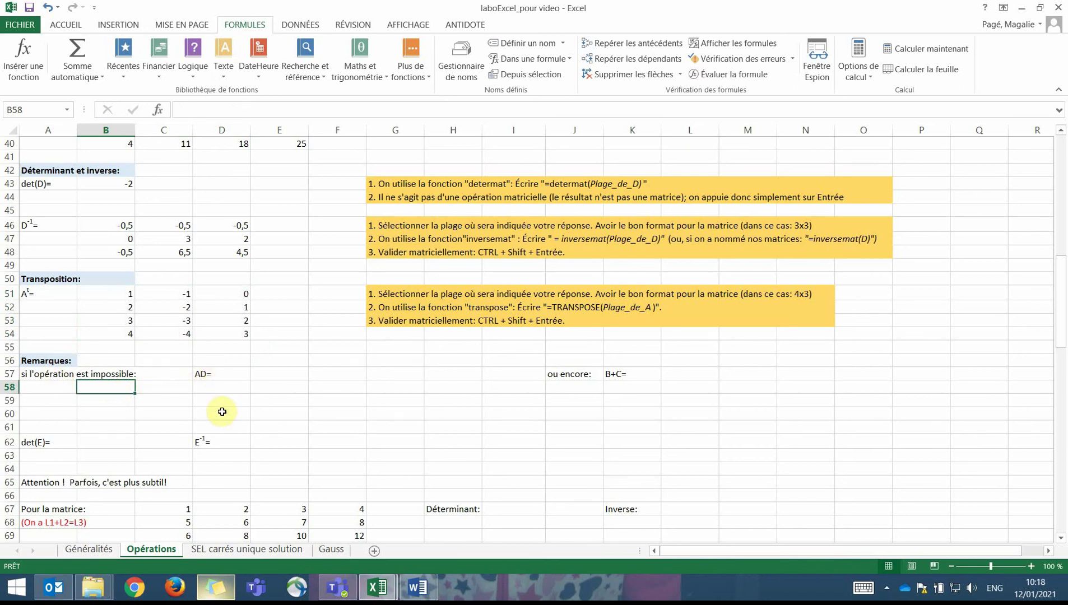
# - Try to calculate the product AD over the range E57:H59 with the array formula =PRODUITMAT(A;B10:D12)
pyautogui.scroll(13, 222, 406)
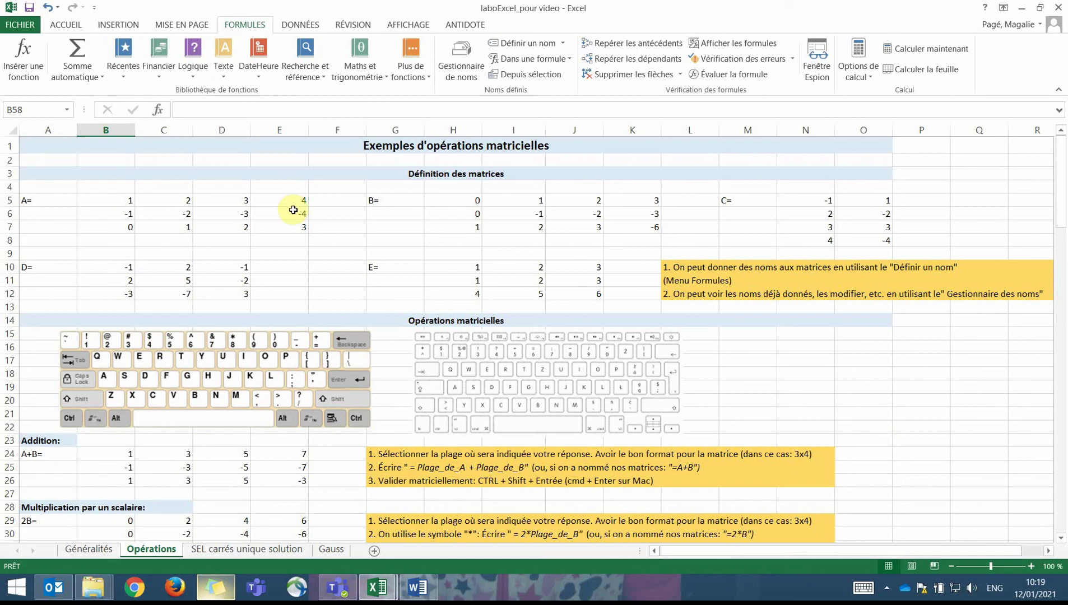
pyautogui.scroll(-6, 295, 208)
pyautogui.scroll(-8, 293, 253)
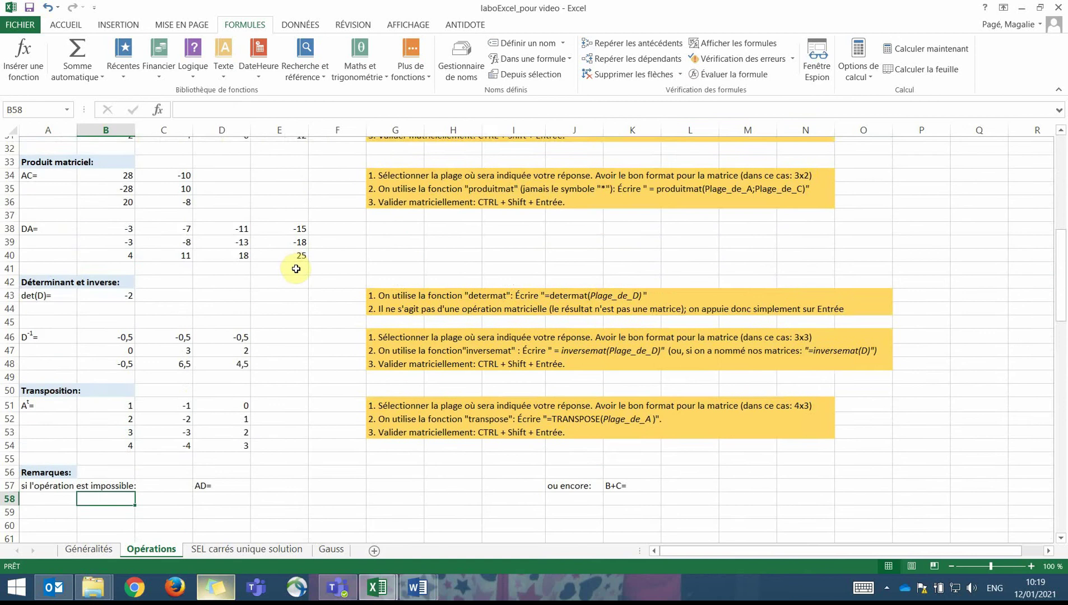
pyautogui.moveTo(273, 334); pyautogui.dragTo(430, 361)
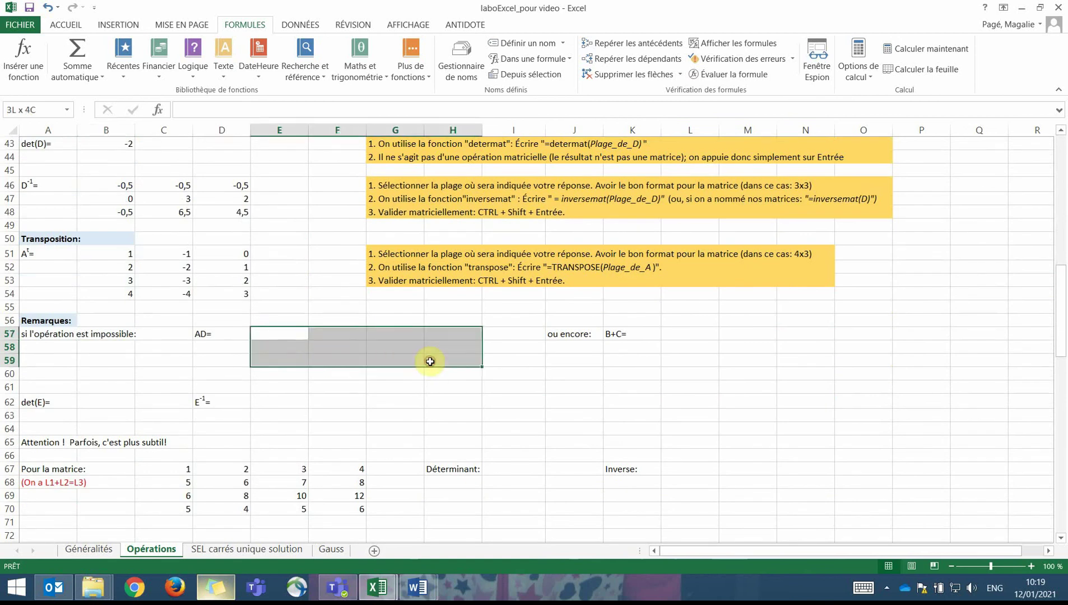
pyautogui.write('=produitmat(')
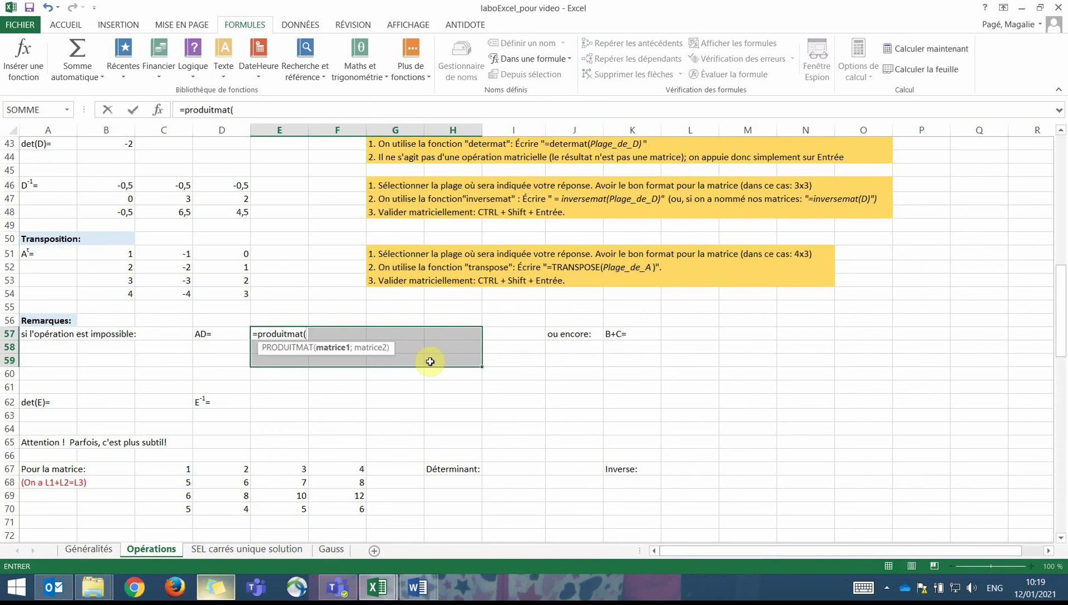
pyautogui.write('A')
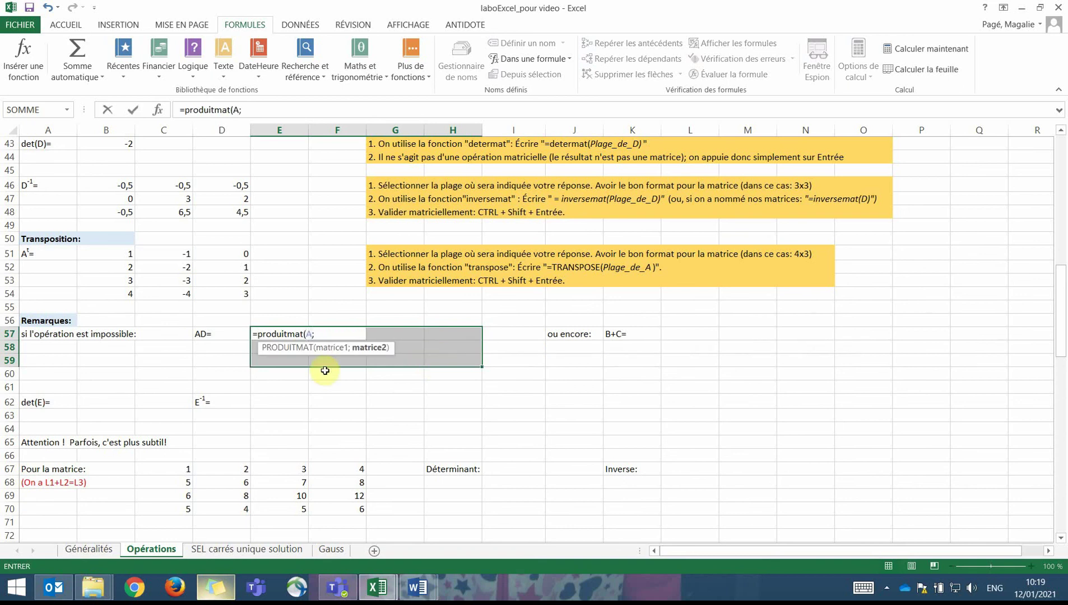
pyautogui.write(';')
pyautogui.scroll(5, 322, 373)
pyautogui.scroll(9, 322, 373)
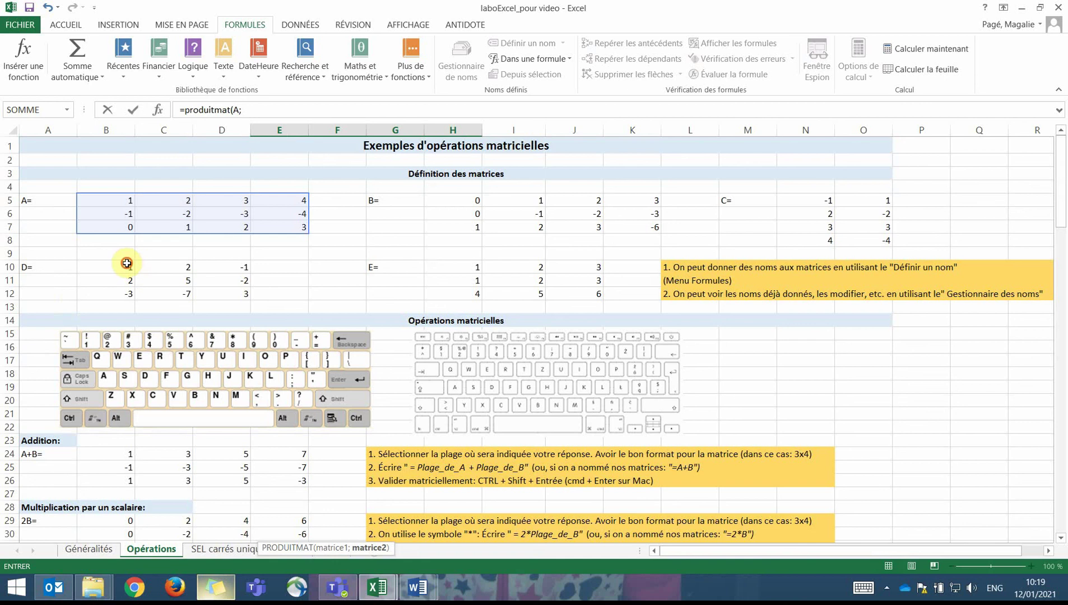
pyautogui.moveTo(127, 263); pyautogui.dragTo(210, 287)
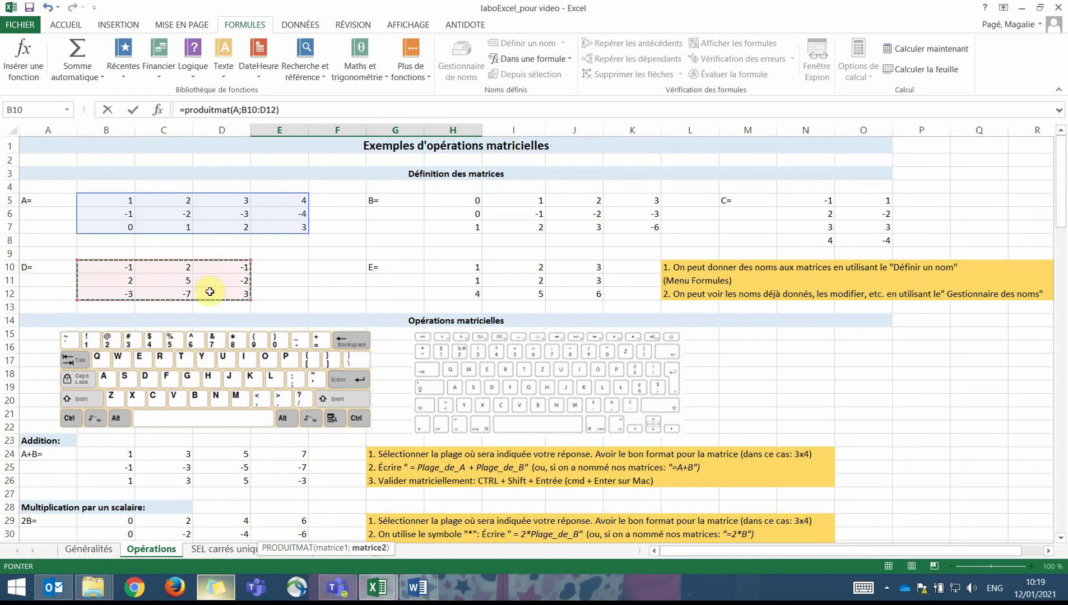
pyautogui.hotkey('ctrl', 'shift', 'Return')
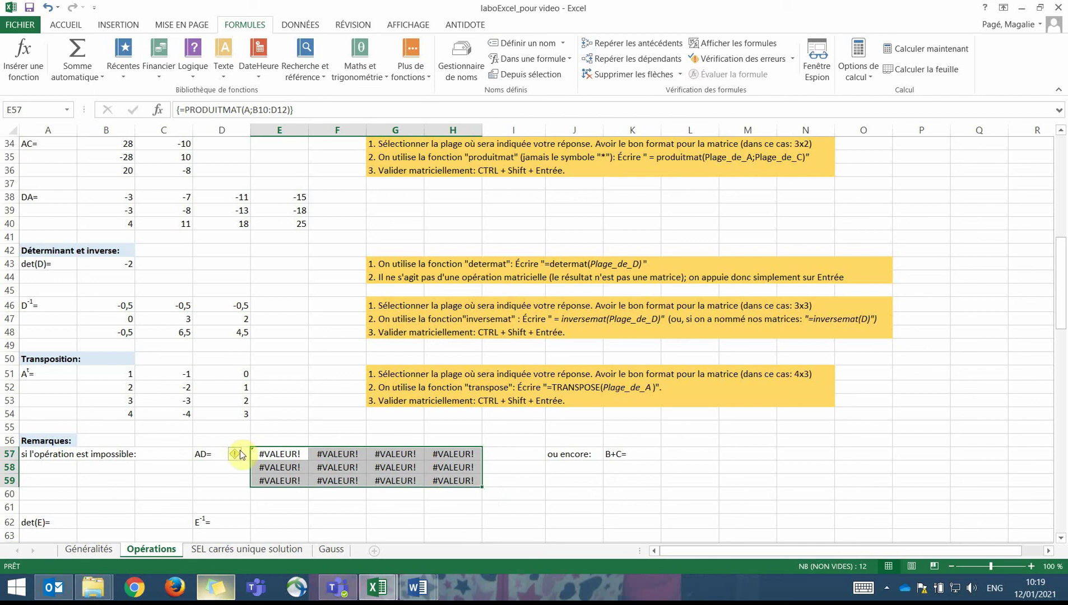
pyautogui.moveTo(247, 455)
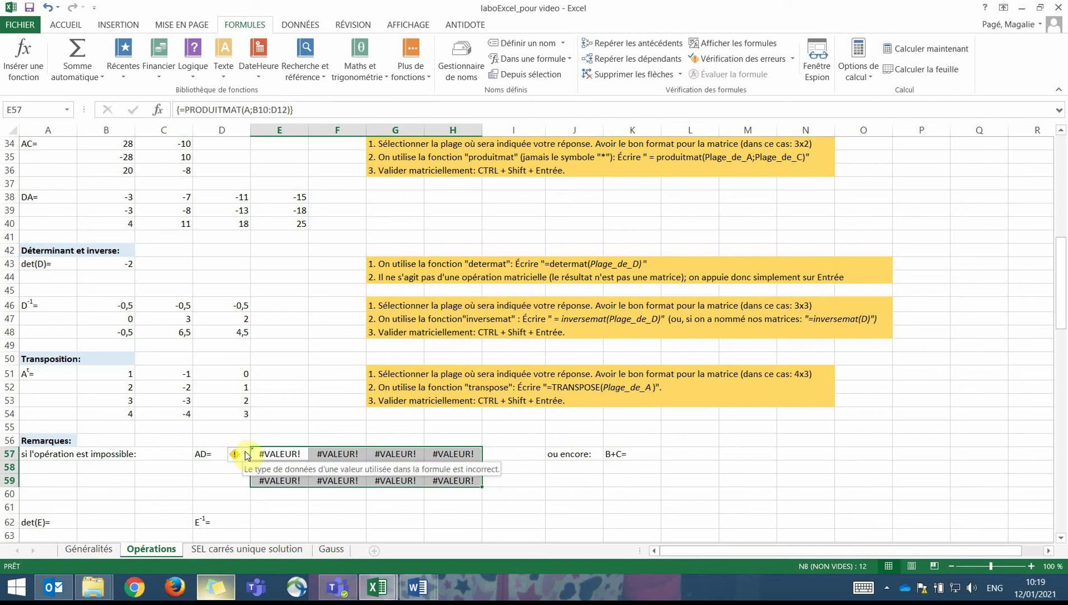
# - Clear the contents of the AD result range E57:H59
pyautogui.moveTo(276, 454); pyautogui.dragTo(432, 481)
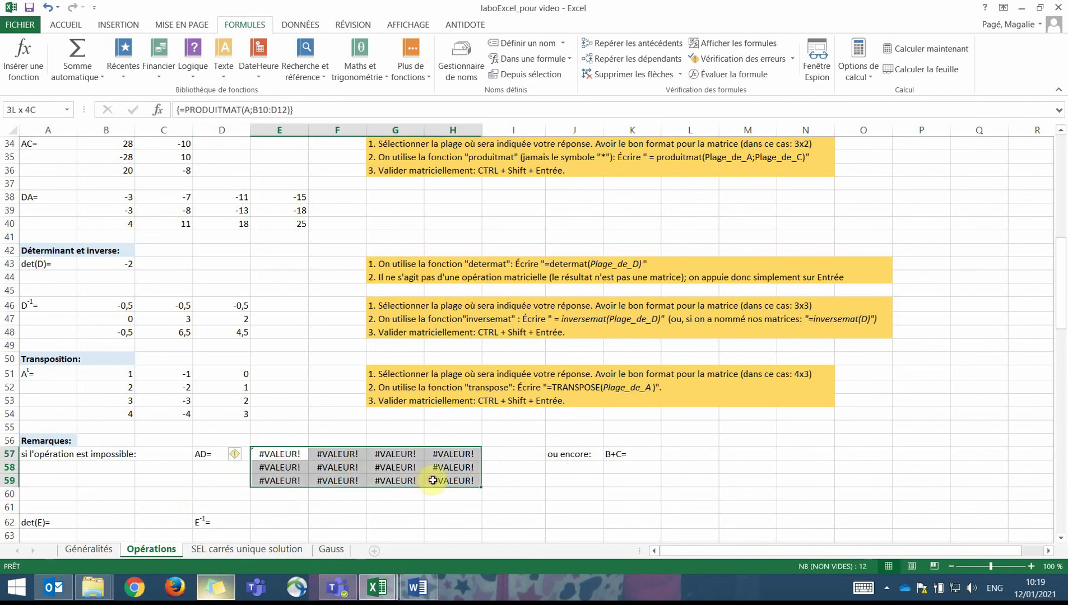
pyautogui.rightClick(372, 469)
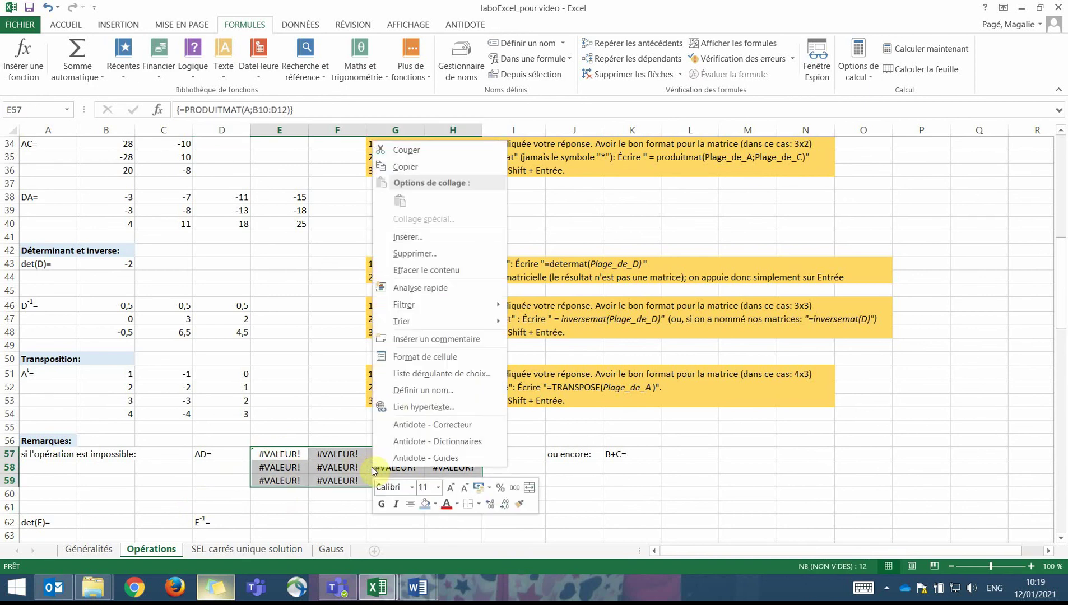
pyautogui.click(408, 270)
pyautogui.click(211, 480)
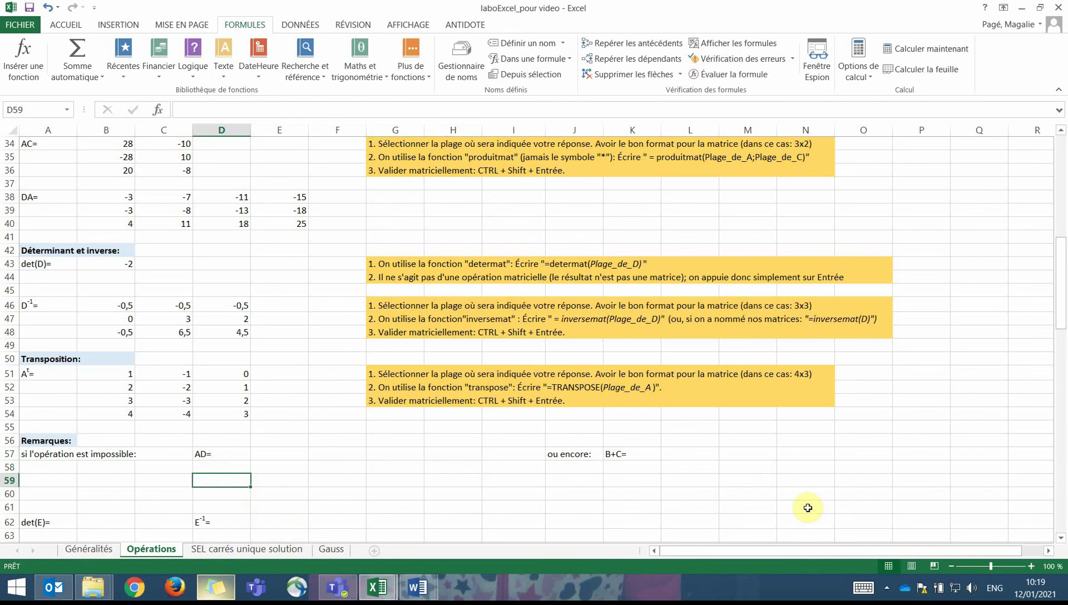
# - Try to add matrices B and C over the range L57:M60 with the array formula =B+N5:O8
pyautogui.scroll(5, 807, 507)
pyautogui.scroll(6, 807, 507)
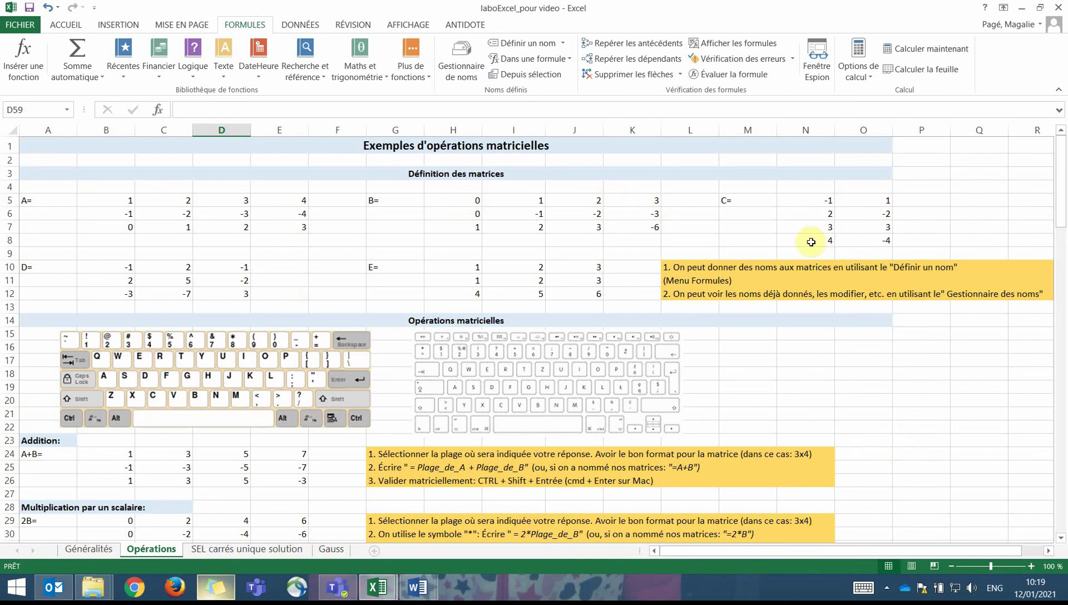
pyautogui.scroll(-9, 841, 262)
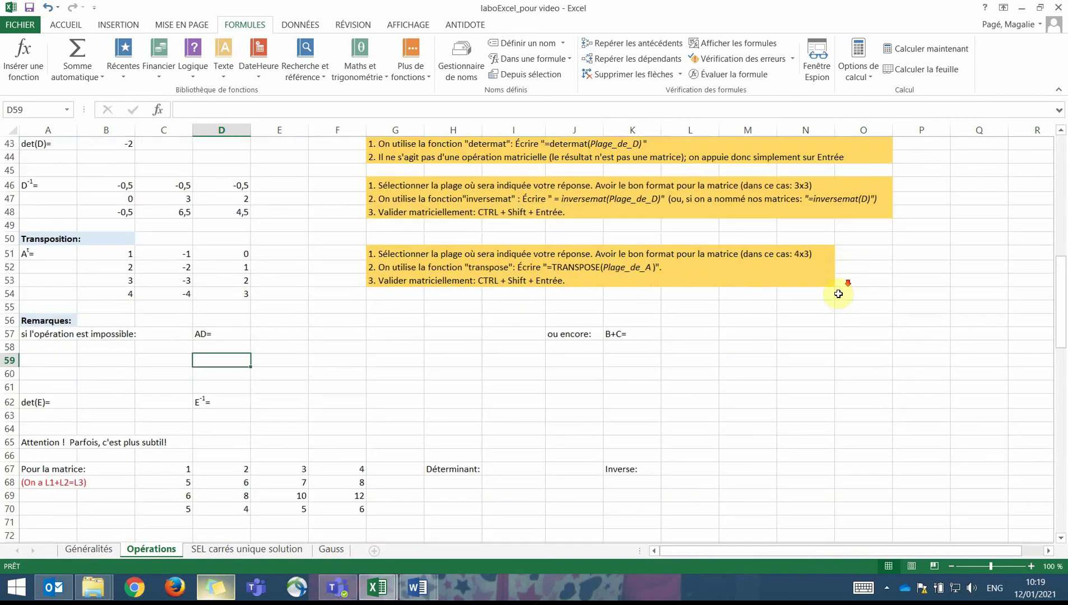
pyautogui.moveTo(690, 334); pyautogui.dragTo(734, 374)
pyautogui.write('=')
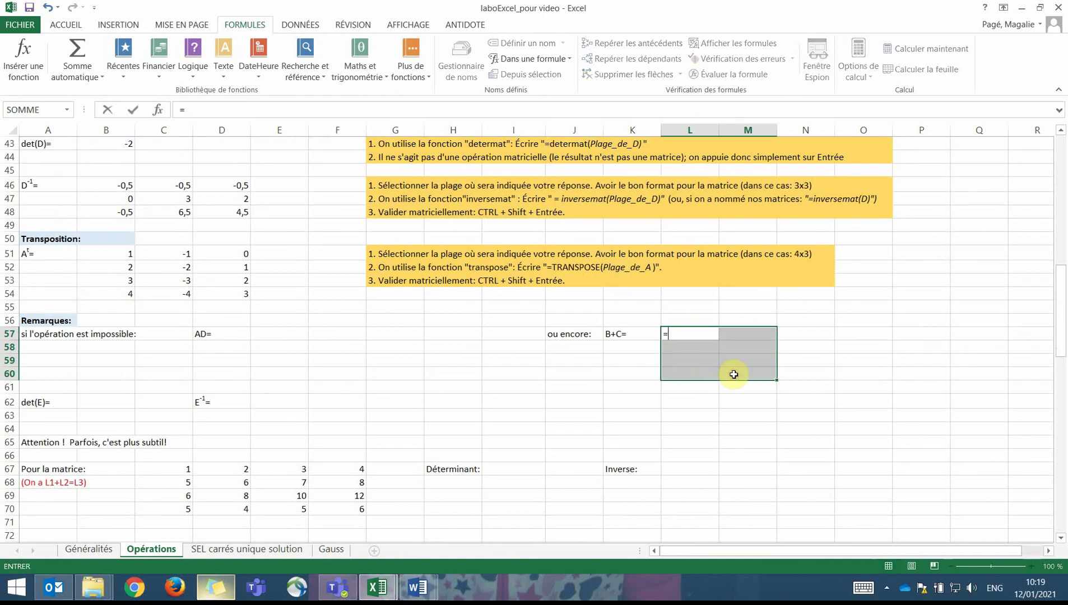
pyautogui.write('b')
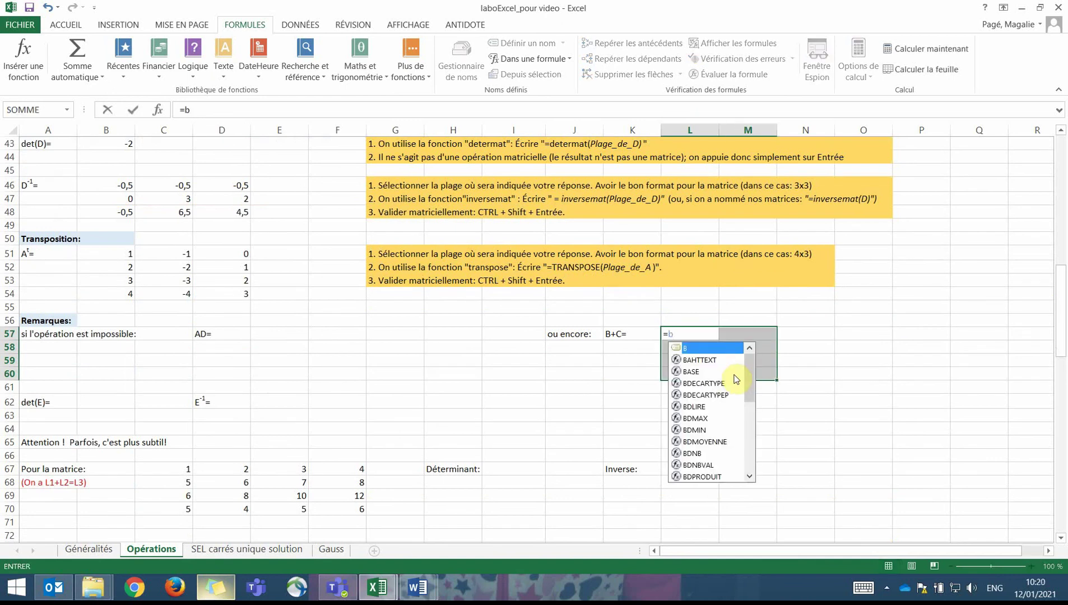
pyautogui.press('BackSpace')
pyautogui.write('B+')
pyautogui.scroll(14, 732, 373)
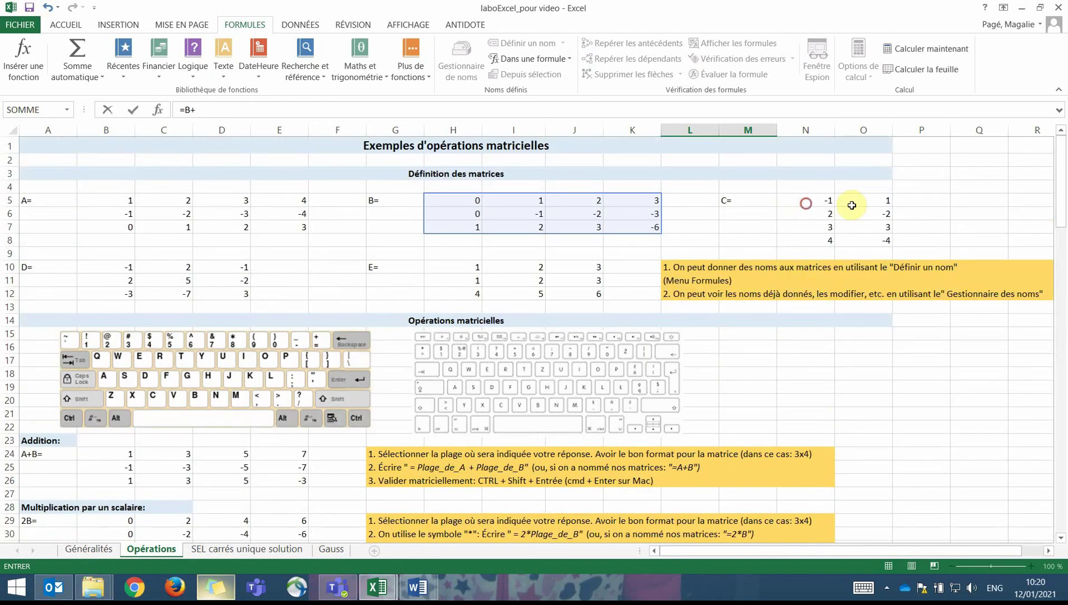
pyautogui.moveTo(806, 204); pyautogui.dragTo(852, 247)
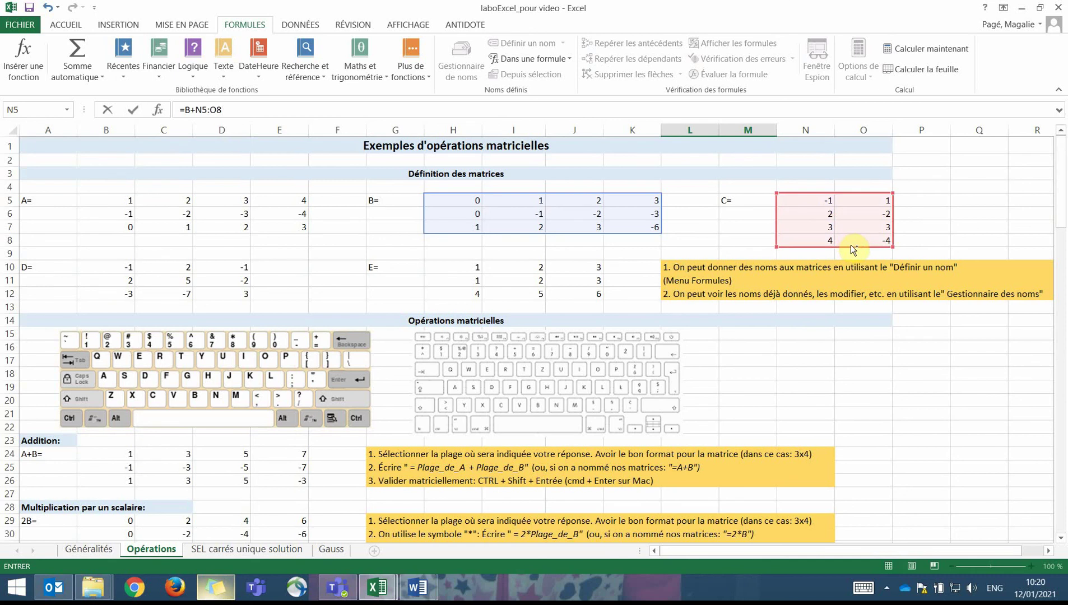
pyautogui.hotkey('ctrl', 'shift', 'Return')
pyautogui.scroll(-11, 822, 353)
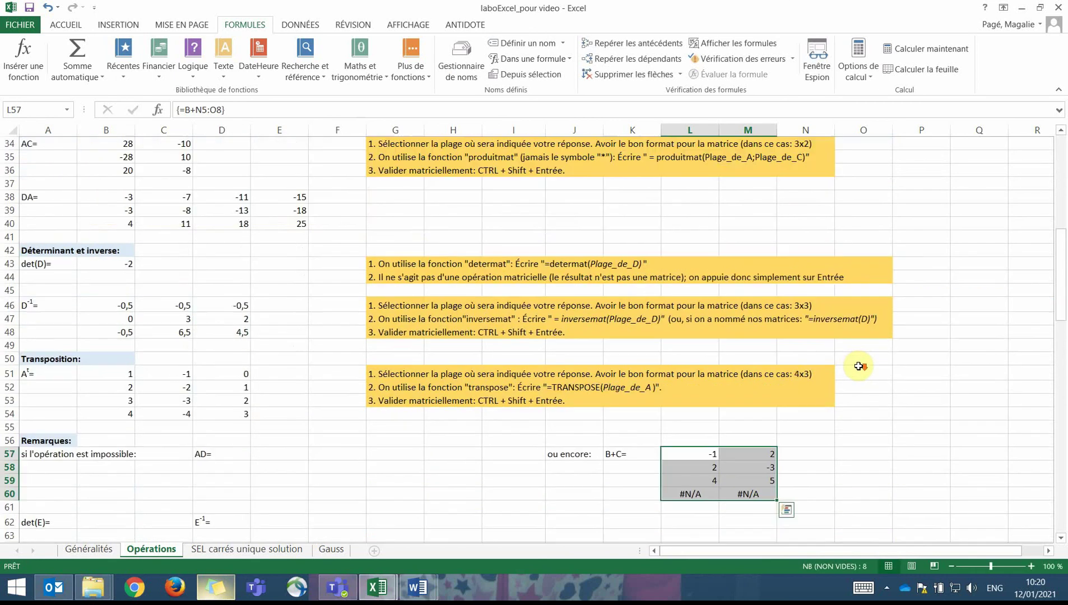
# - Examine the last row of the B+C result, cells L60 and M60
pyautogui.scroll(-2, 753, 390)
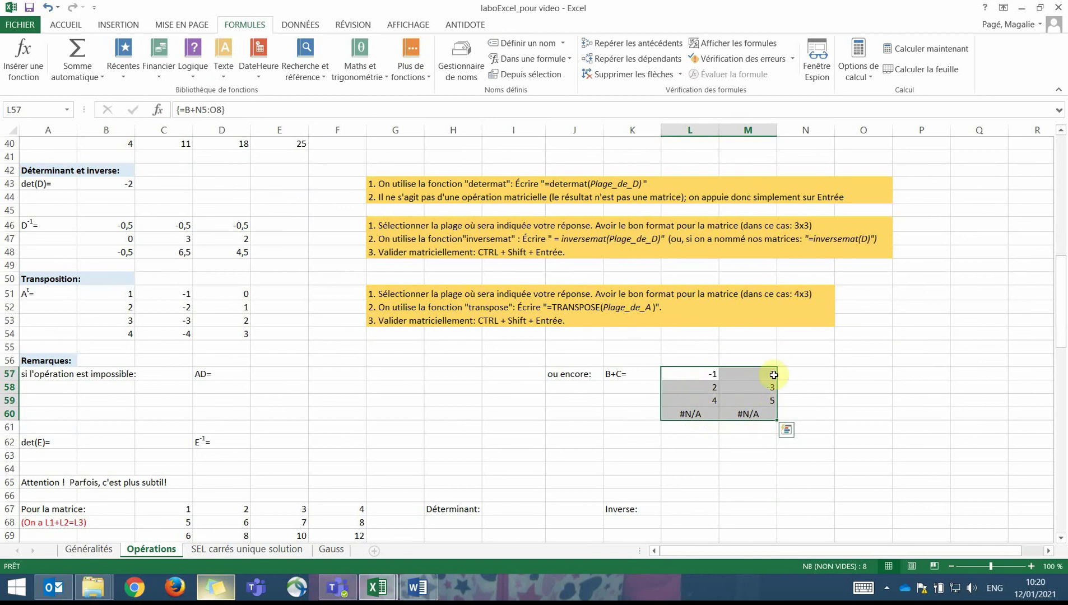
pyautogui.click(687, 416)
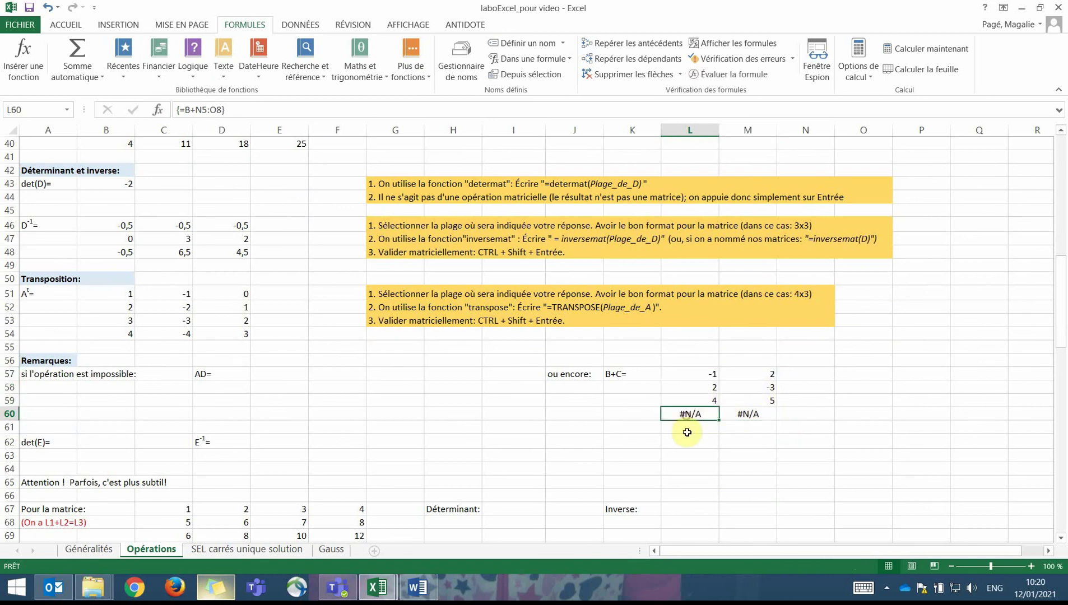
pyautogui.click(747, 414)
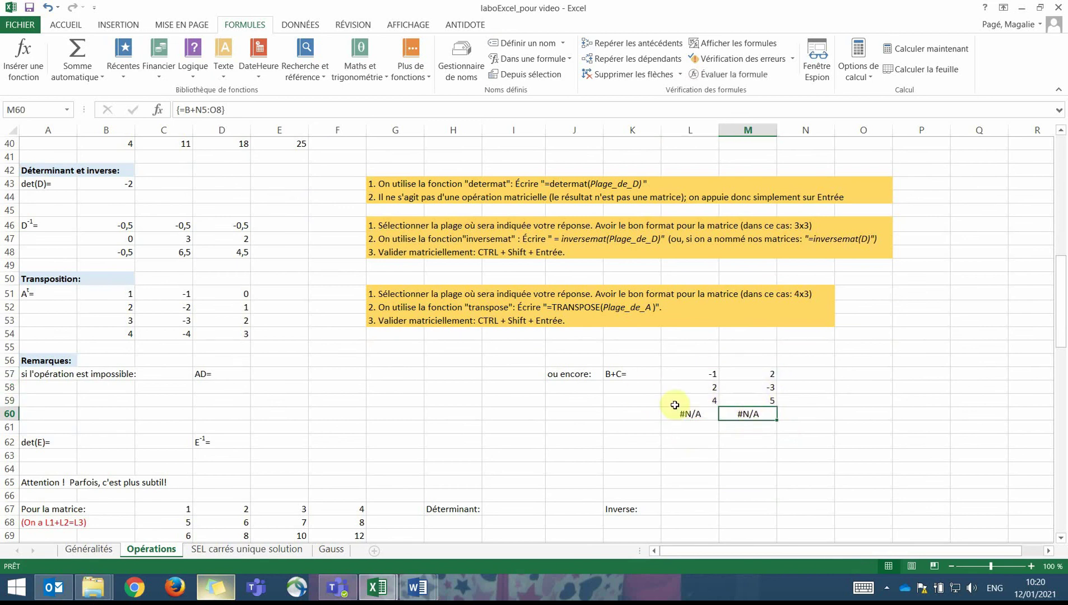
pyautogui.click(687, 416)
pyautogui.click(748, 415)
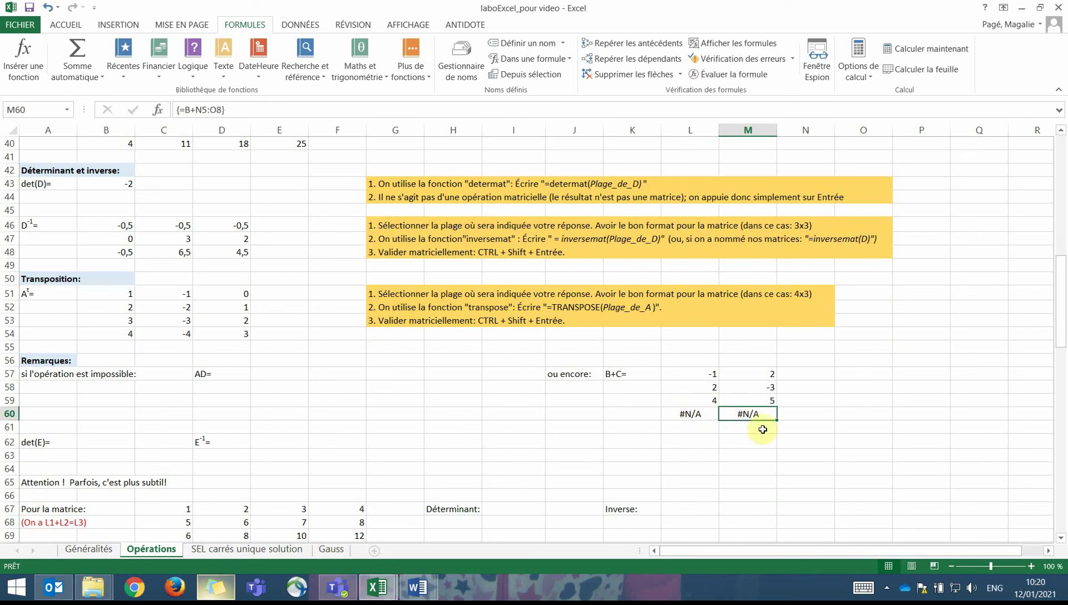
pyautogui.click(843, 456)
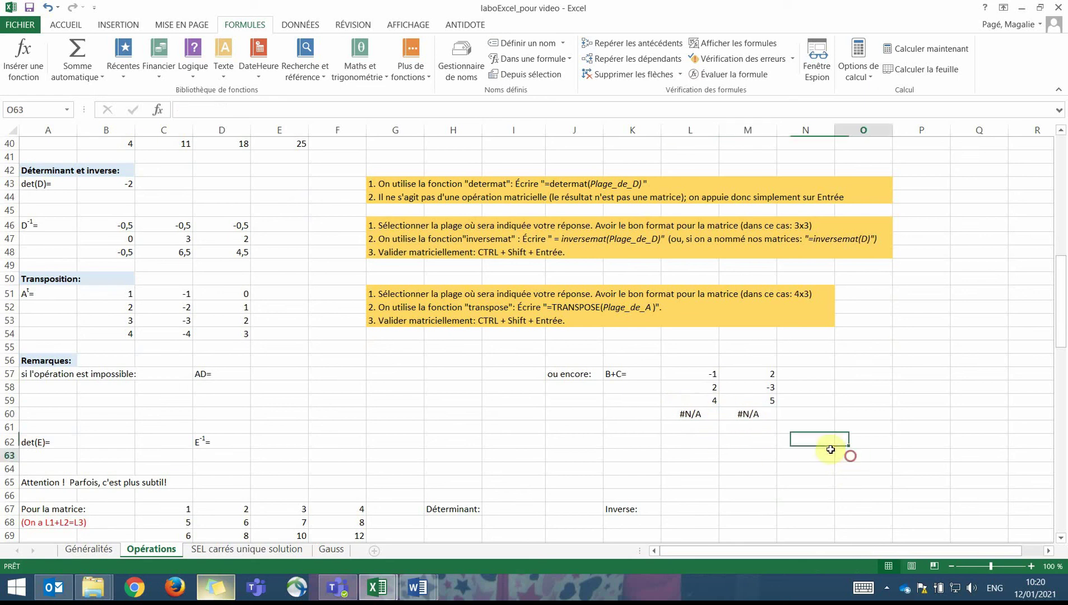
pyautogui.click(704, 417)
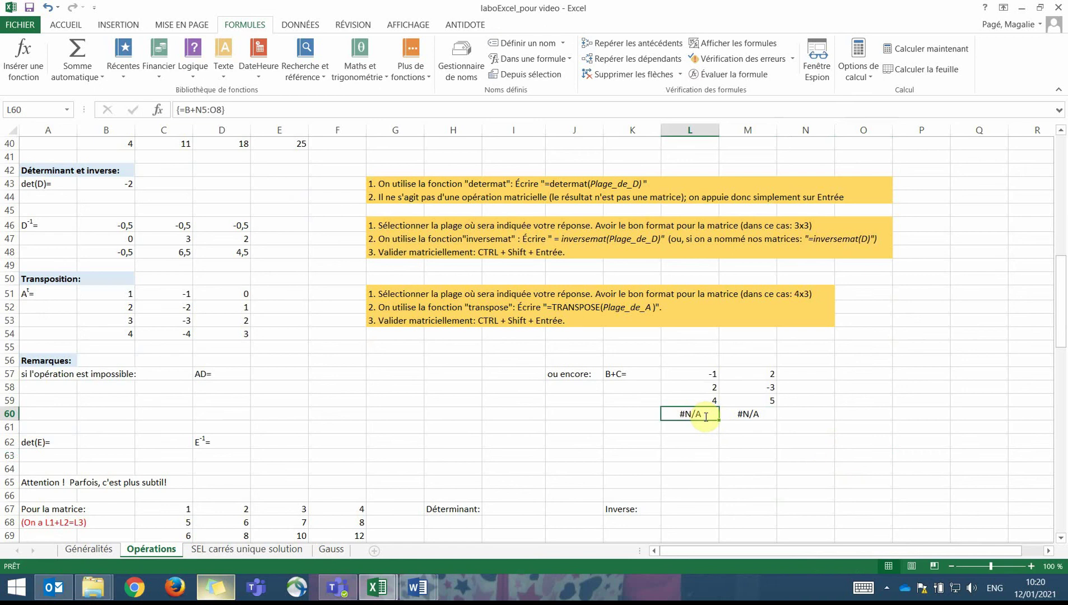
pyautogui.press('BackSpace')
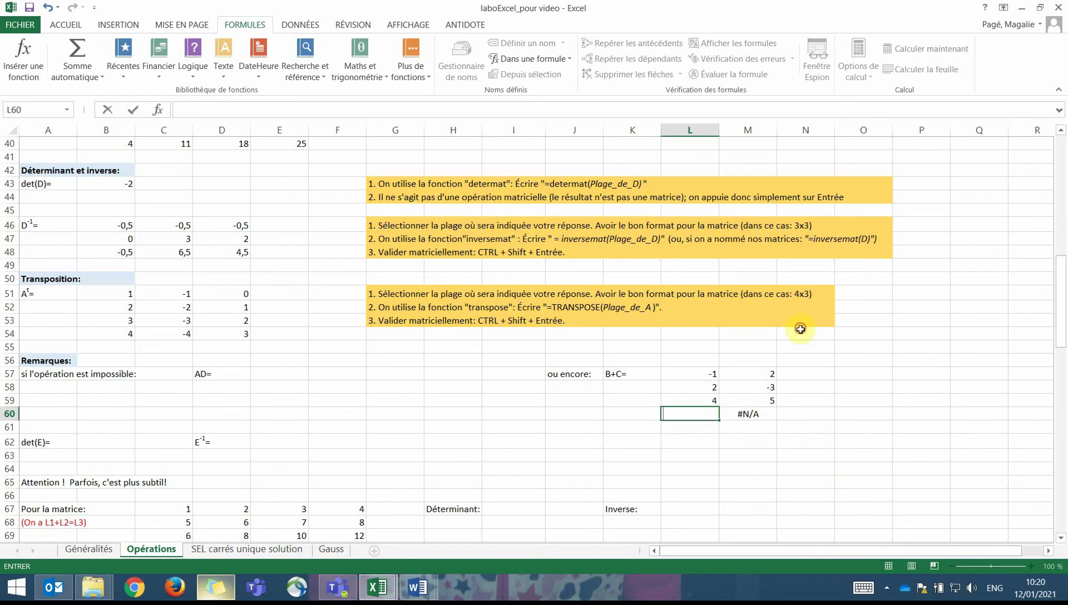
pyautogui.click(106, 112)
pyautogui.click(810, 493)
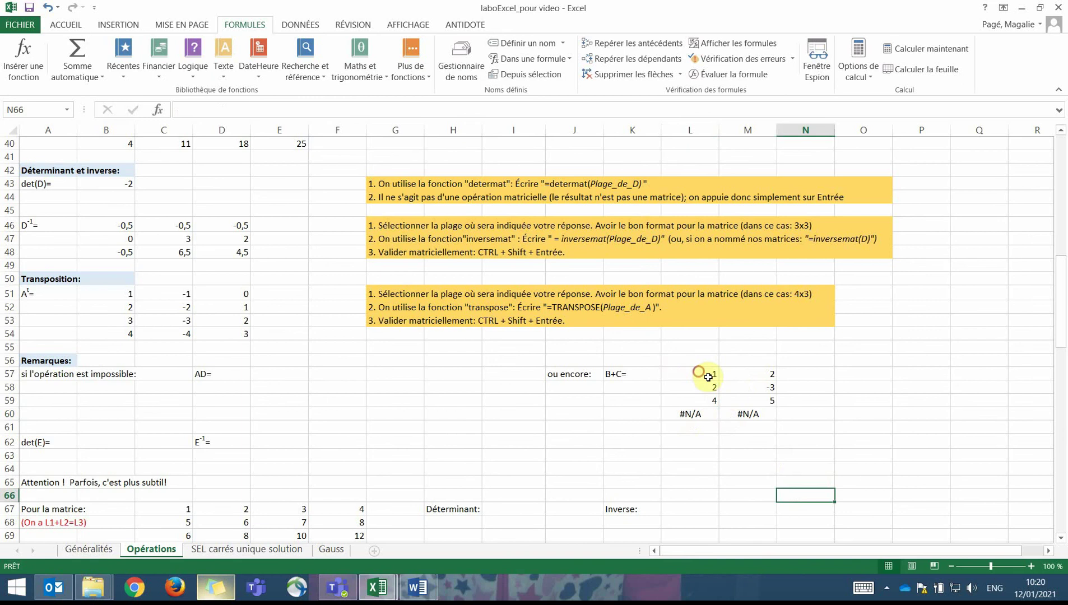
# - Clear the contents of the B+C result range L57:M60
pyautogui.moveTo(704, 371); pyautogui.dragTo(750, 415)
pyautogui.rightClick(745, 392)
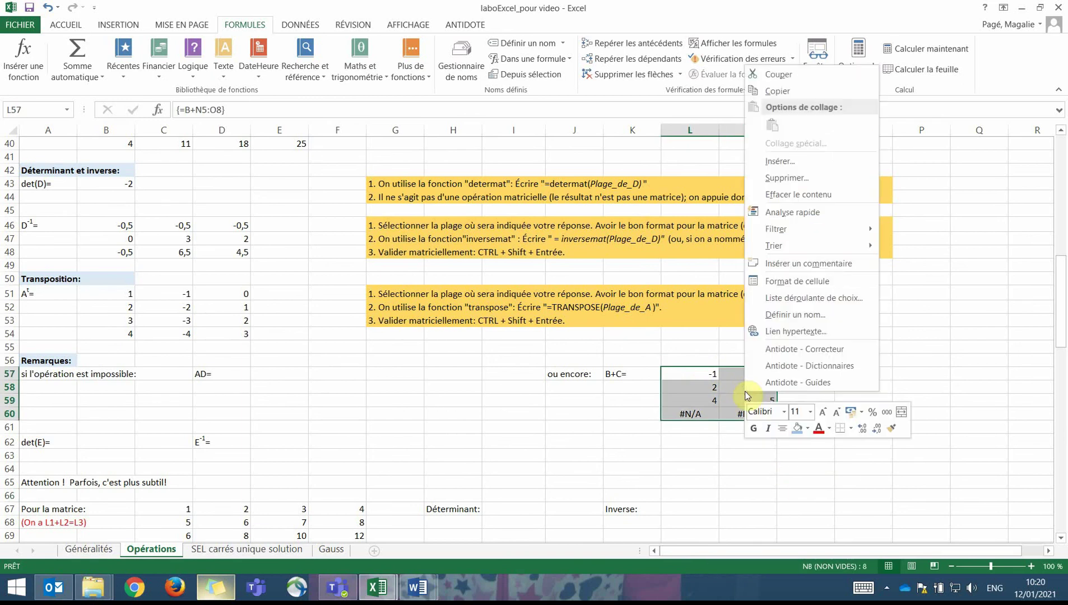
pyautogui.click(798, 194)
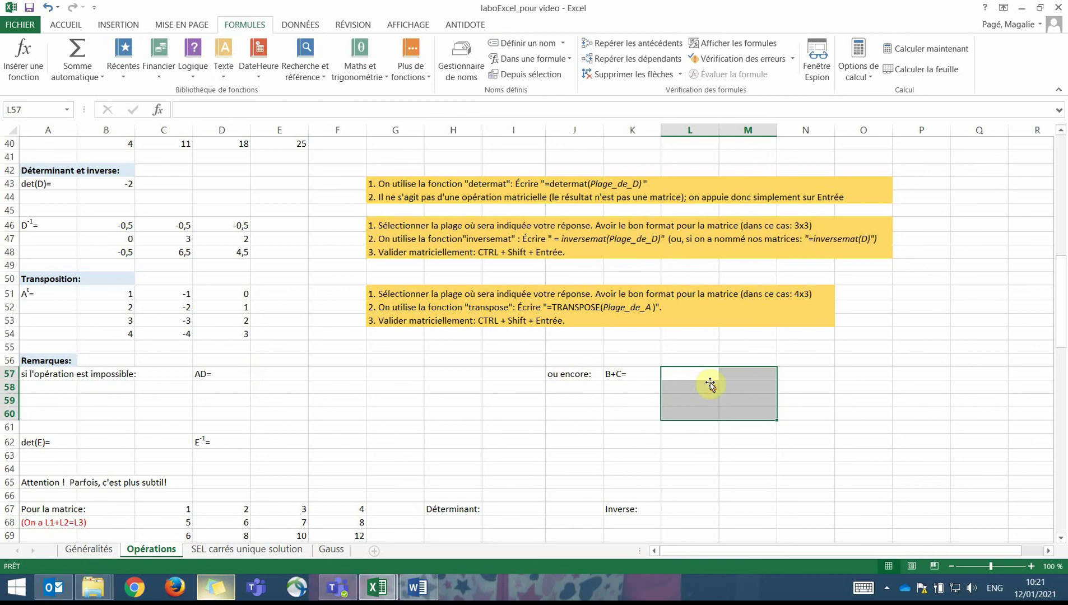
# - Review the det(E) and inverse of E answer areas in row 62 and the entries of matrix E in H10:J12
pyautogui.scroll(-1, 710, 385)
pyautogui.click(108, 399)
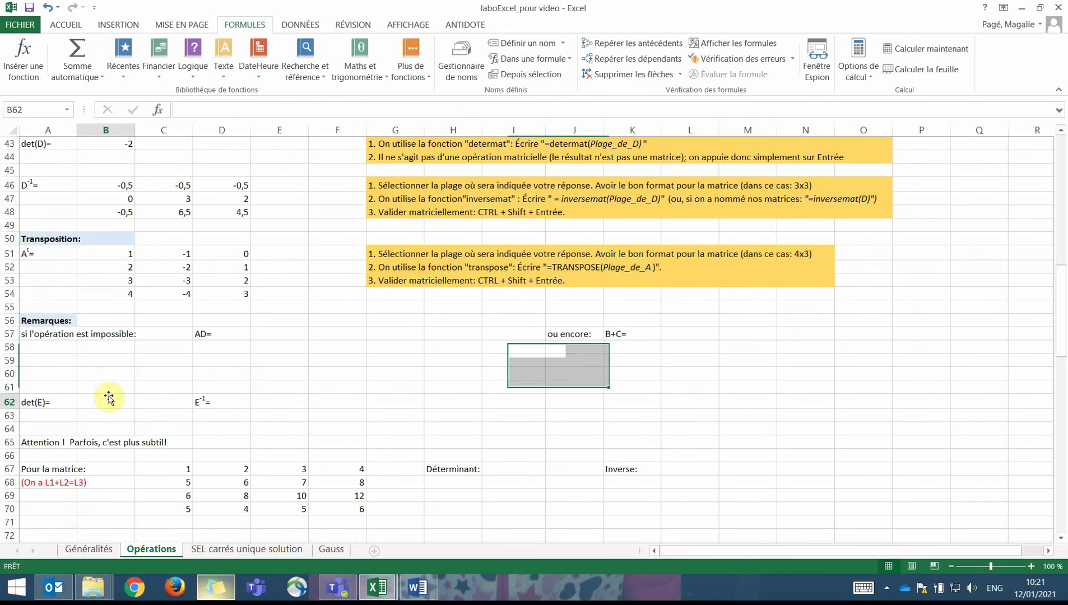
pyautogui.click(292, 403)
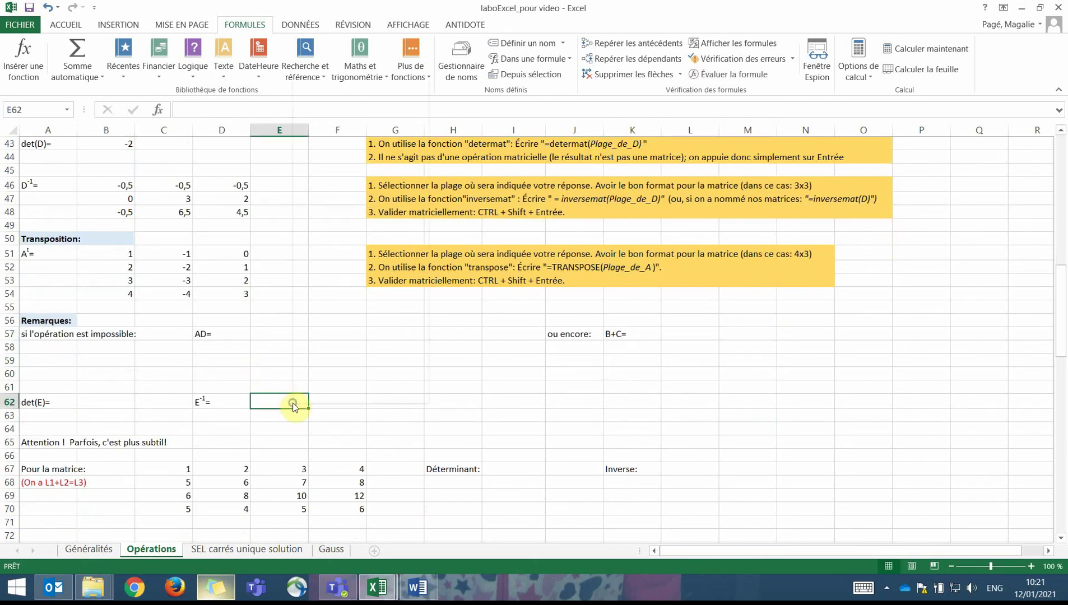
pyautogui.rightClick(293, 403)
pyautogui.click(252, 397)
pyautogui.scroll(13, 253, 398)
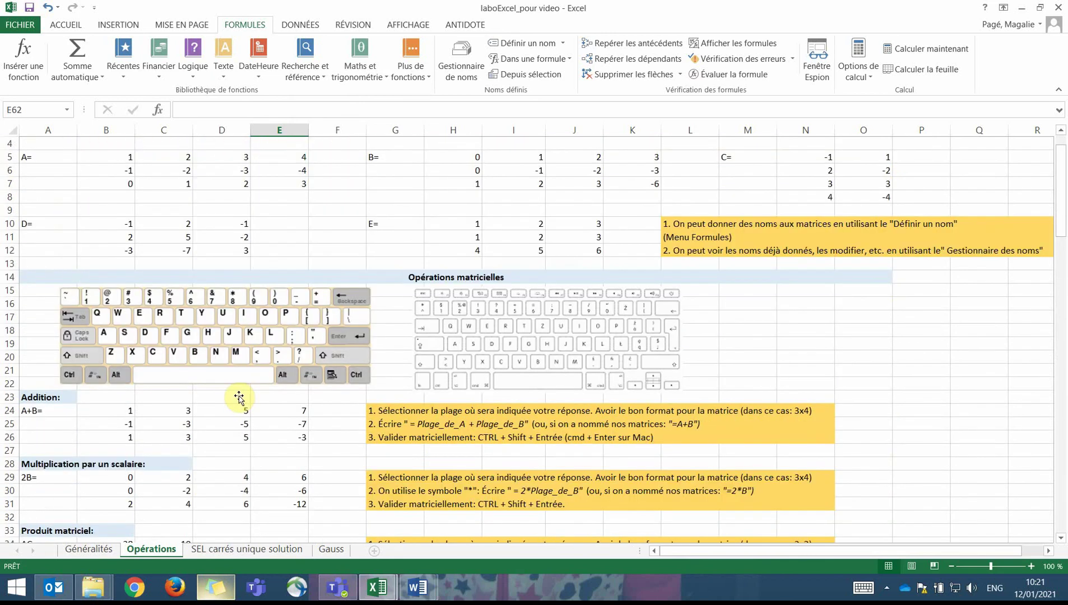
pyautogui.scroll(1, 253, 399)
pyautogui.click(472, 267)
pyautogui.click(586, 268)
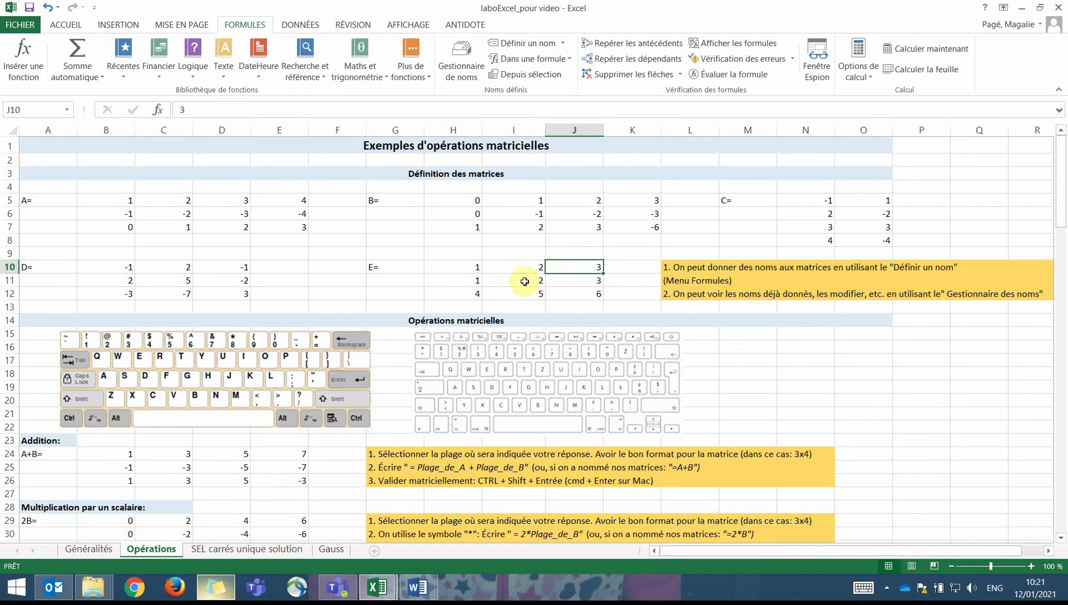
# - Calculate the determinant of matrix E in cell B62 with the formula =DETERMAT(H10:J12)
pyautogui.scroll(-10, 437, 342)
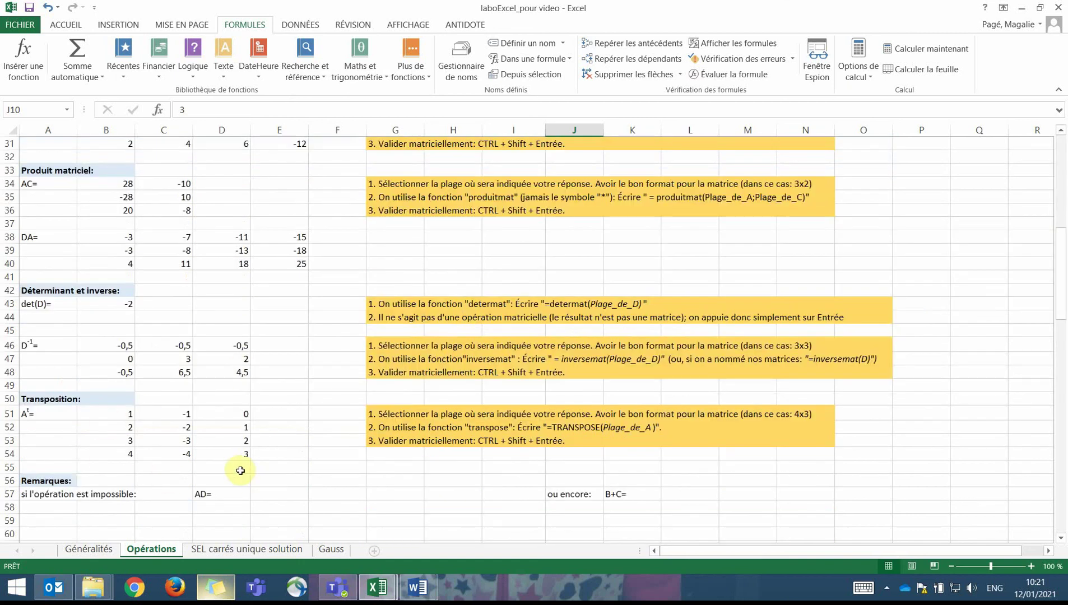
pyautogui.scroll(-3, 235, 474)
pyautogui.click(124, 442)
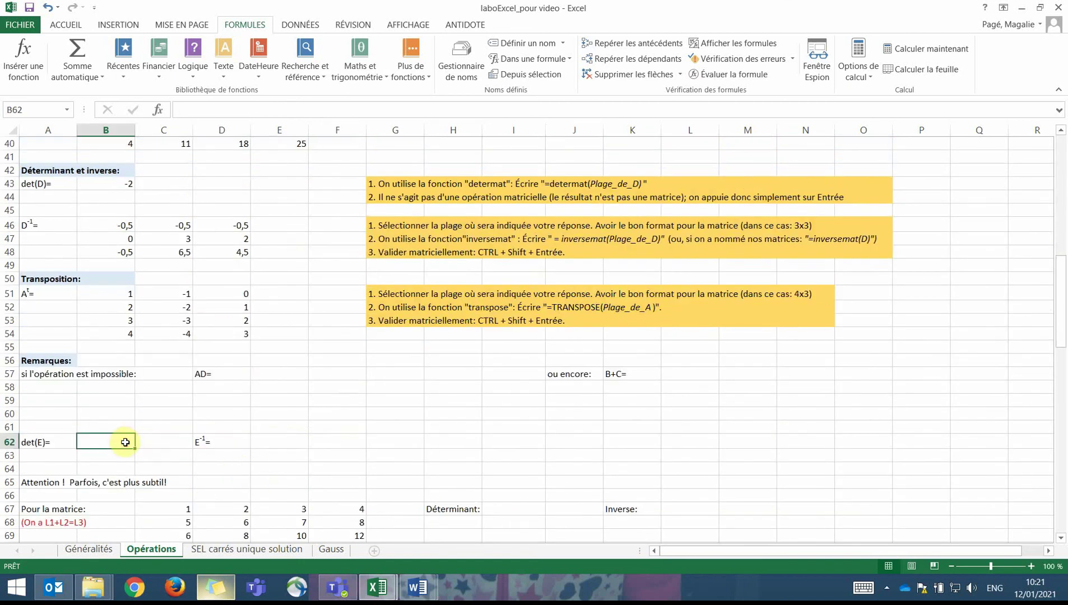
pyautogui.write('=determ')
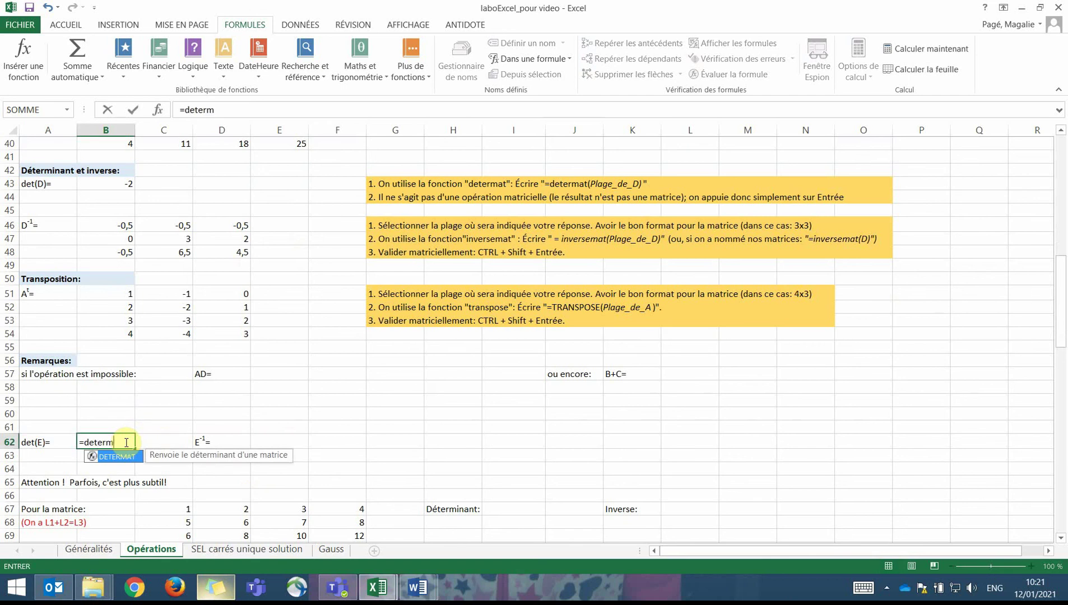
pyautogui.write('at(')
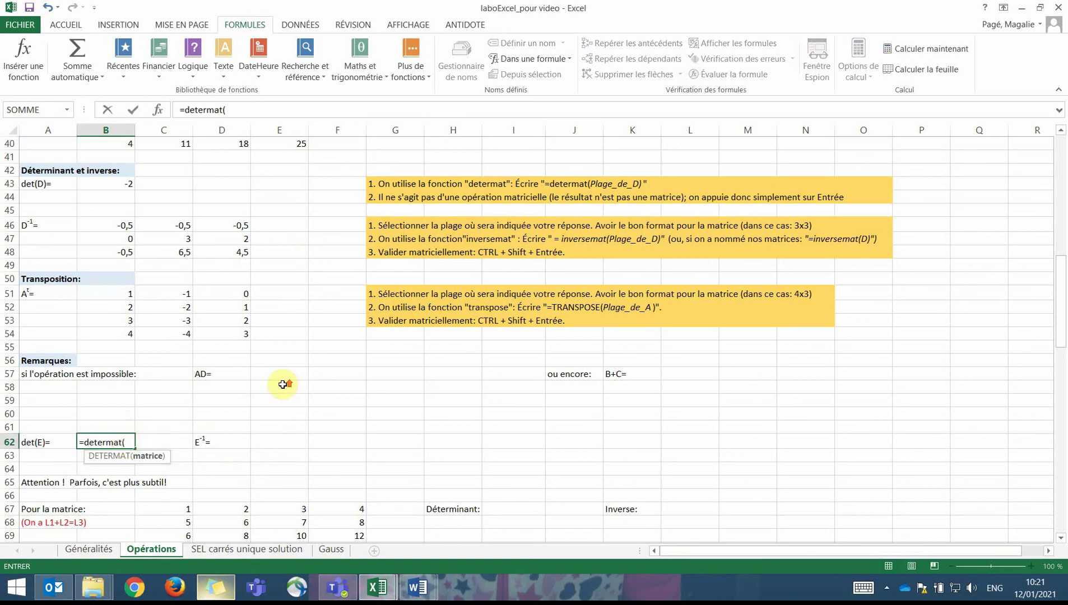
pyautogui.scroll(12, 314, 385)
pyautogui.moveTo(472, 226); pyautogui.dragTo(567, 261)
pyautogui.write(')')
pyautogui.press('Return')
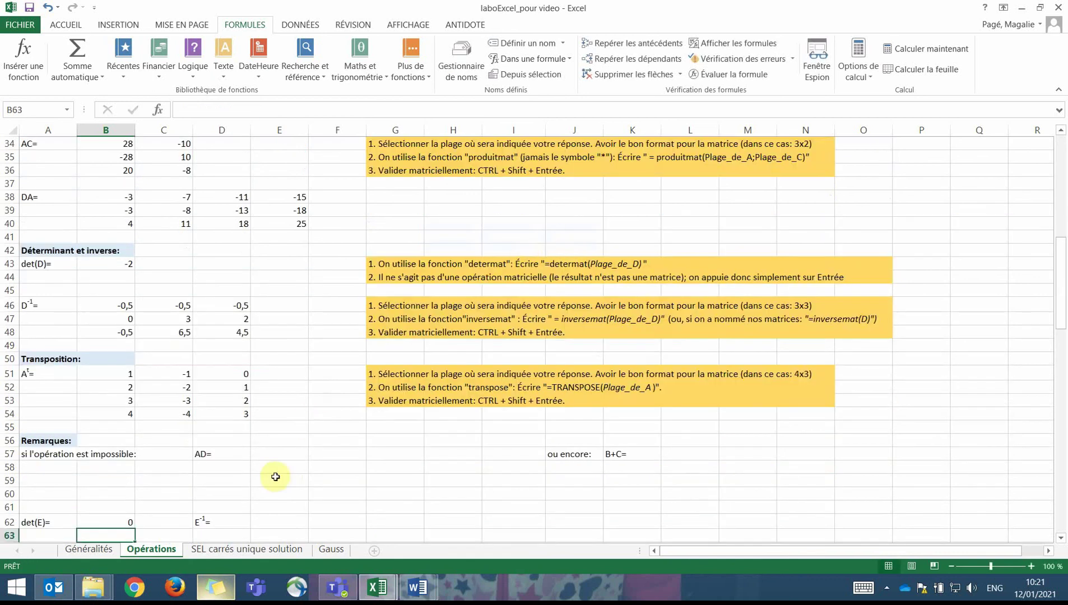
# - Try to calculate the inverse of matrix E over the range E62:G64 with the array formula =INVERSEMAT(H10:J12)
pyautogui.scroll(-2, 294, 453)
pyautogui.moveTo(285, 443); pyautogui.dragTo(387, 468)
pyautogui.write('=')
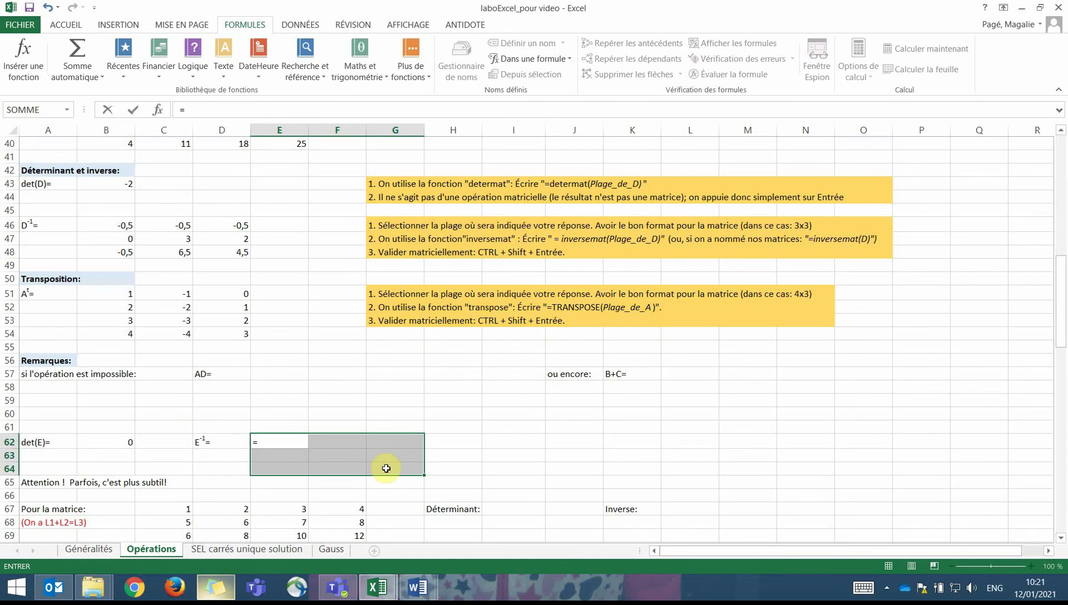
pyautogui.write('inveres')
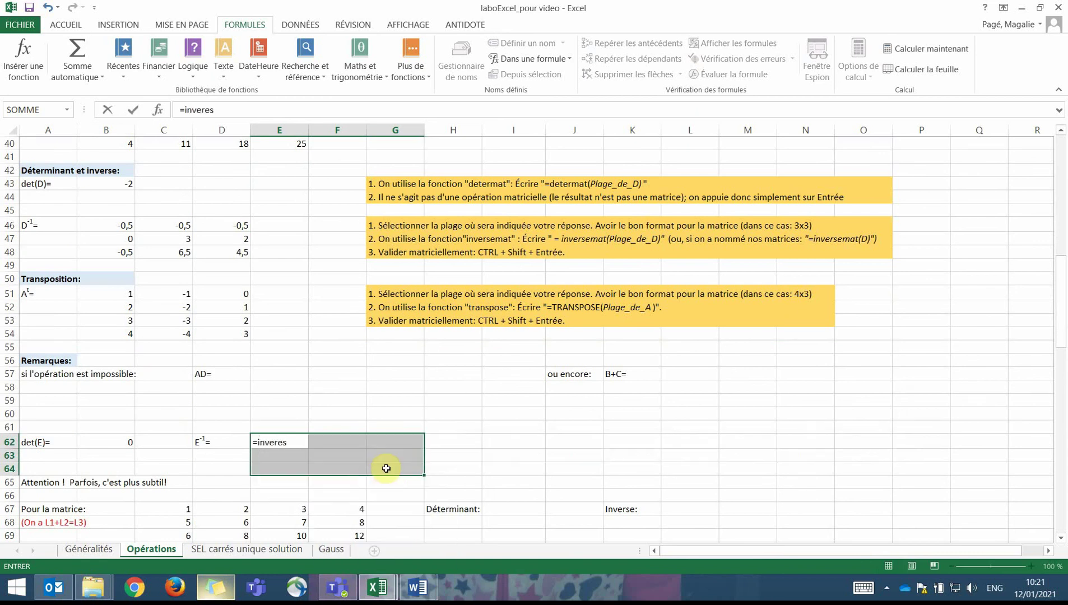
pyautogui.press('BackSpace')
pyautogui.press('BackSpace')
pyautogui.write('semat(')
pyautogui.scroll(7, 365, 448)
pyautogui.scroll(6, 367, 438)
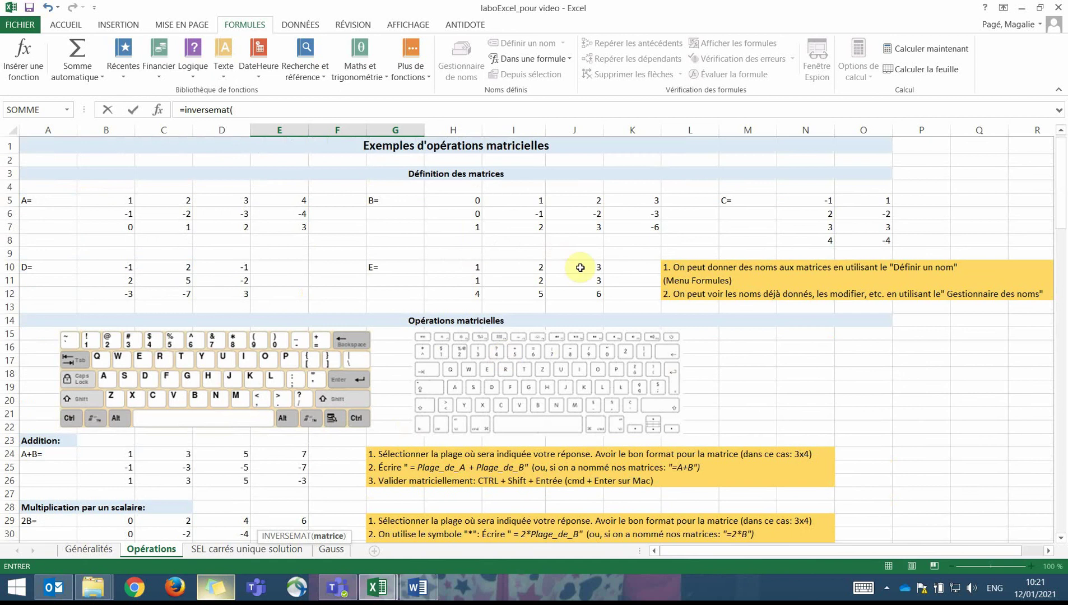
pyautogui.moveTo(460, 266); pyautogui.dragTo(575, 301)
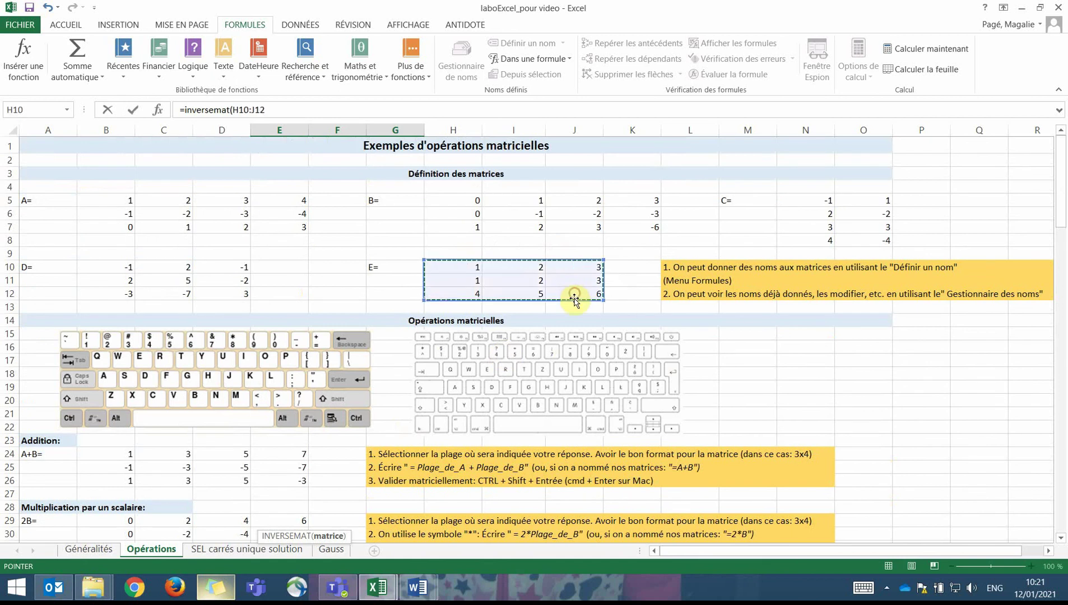
pyautogui.write(')')
pyautogui.hotkey('ctrl', 'shift', 'Return')
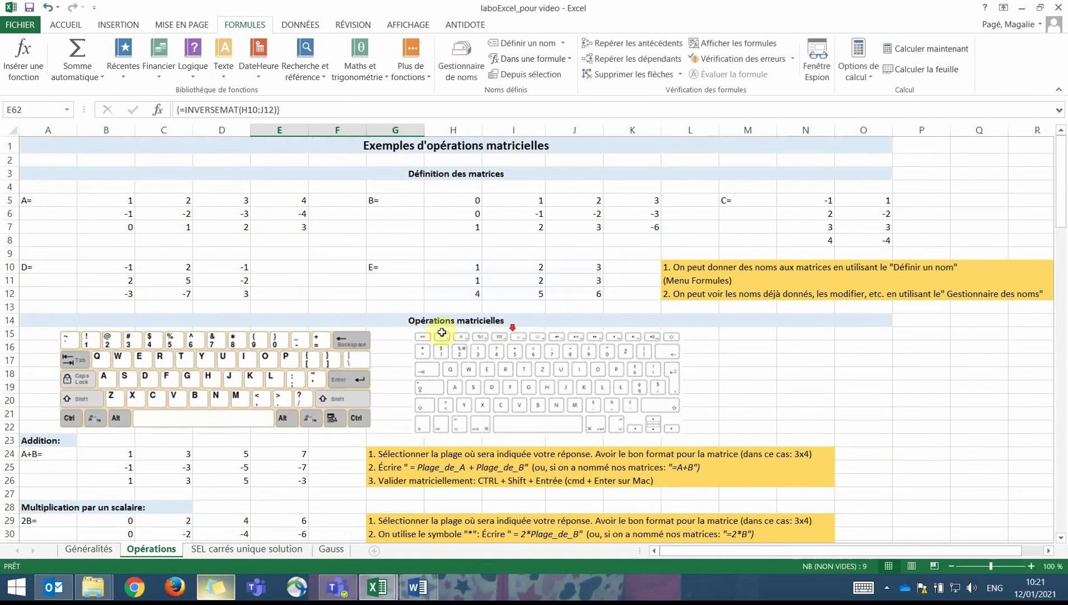
# - Check the error type reported for the inverse of E in E62:G64 and compare it with the det(E) entry
pyautogui.scroll(-14, 448, 327)
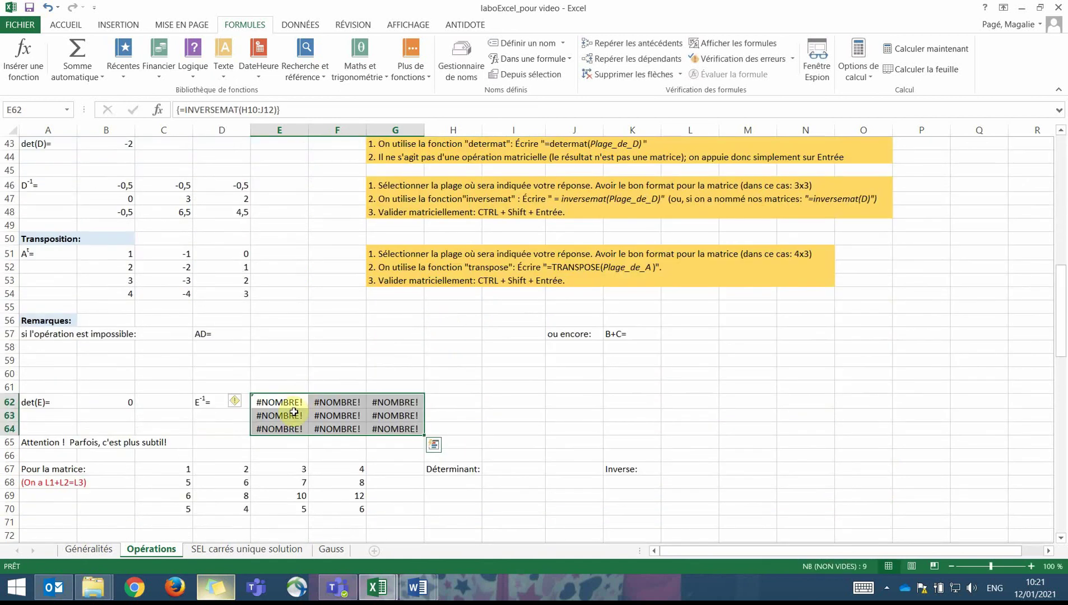
pyautogui.click(245, 400)
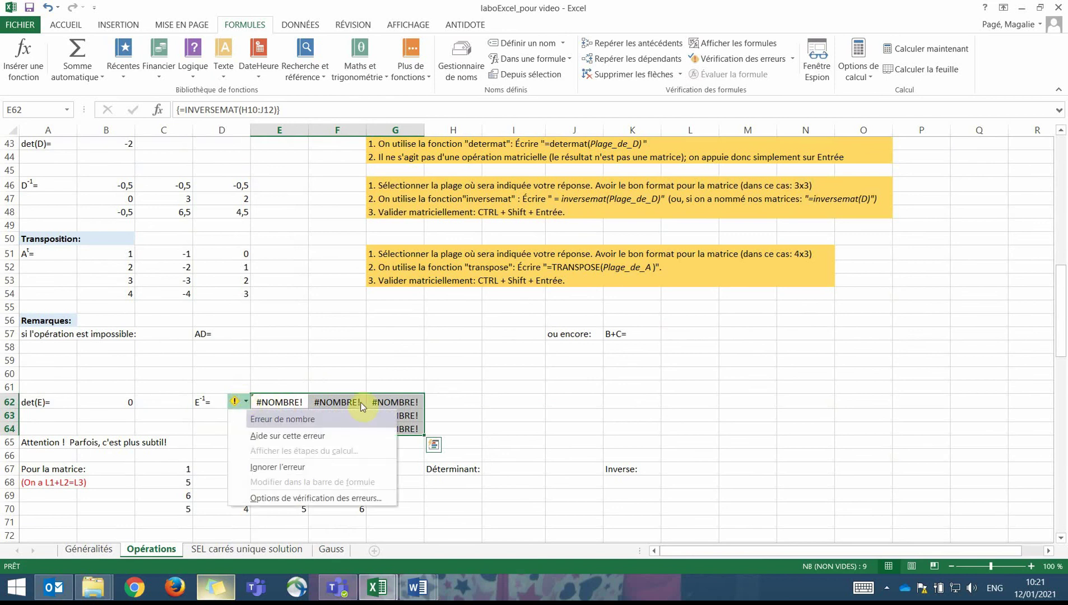
pyautogui.click(390, 367)
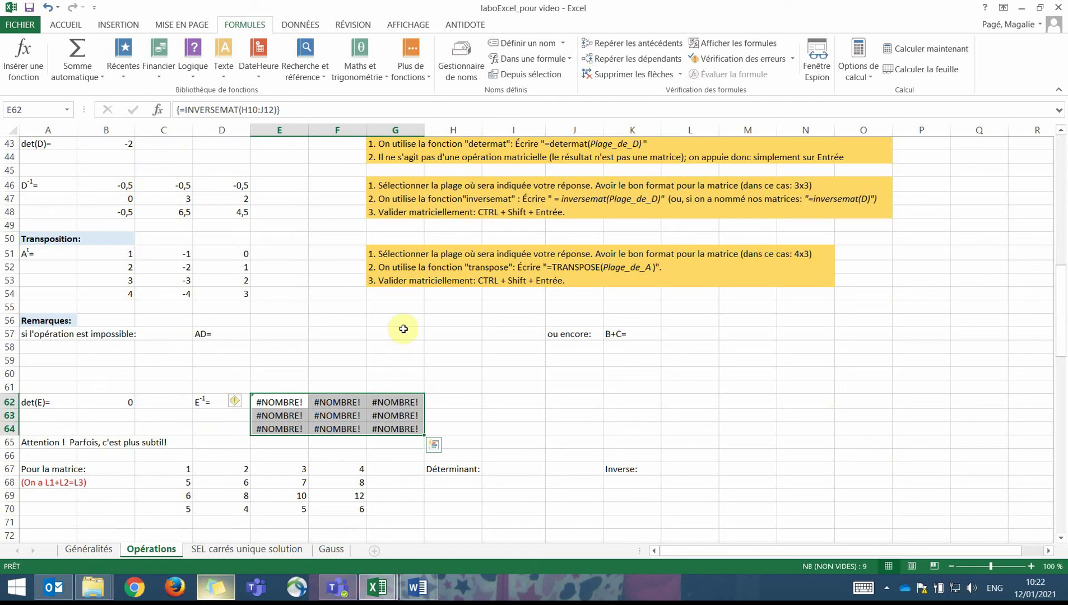
pyautogui.click(471, 376)
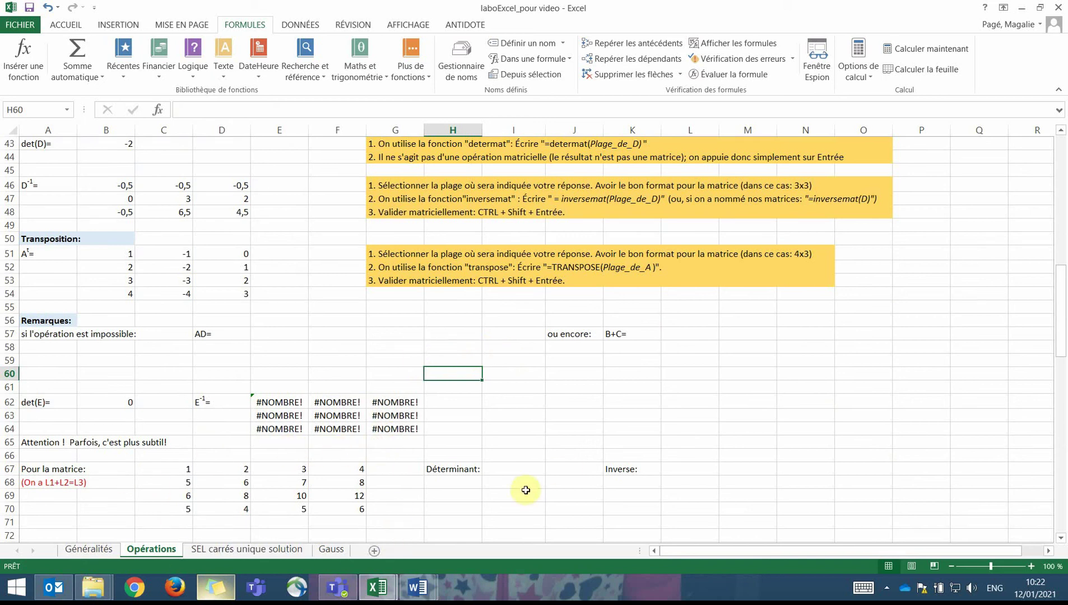
pyautogui.click(34, 403)
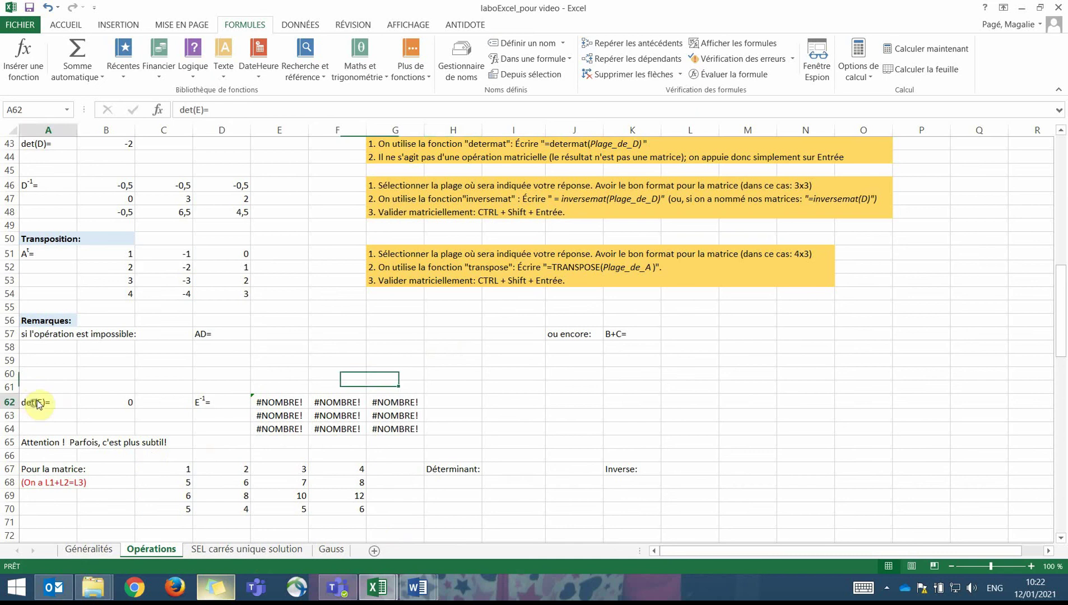
pyautogui.rightClick(35, 403)
pyautogui.press('Escape')
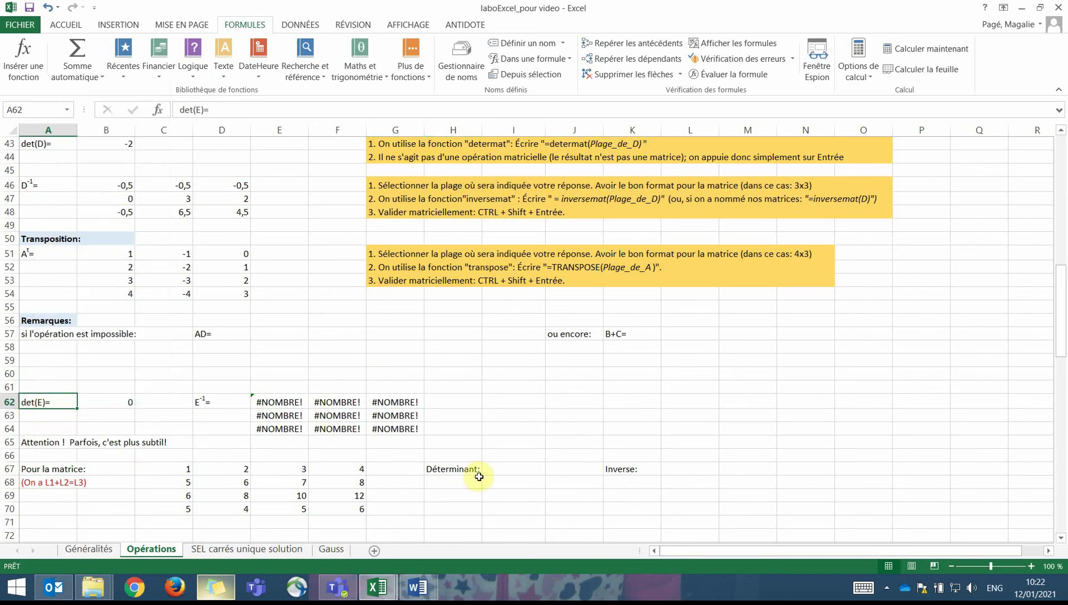
# - Examine the third row of the 4x4 matrix, cells C69:F69, against the note L1+L2=L3
pyautogui.scroll(-1, 521, 431)
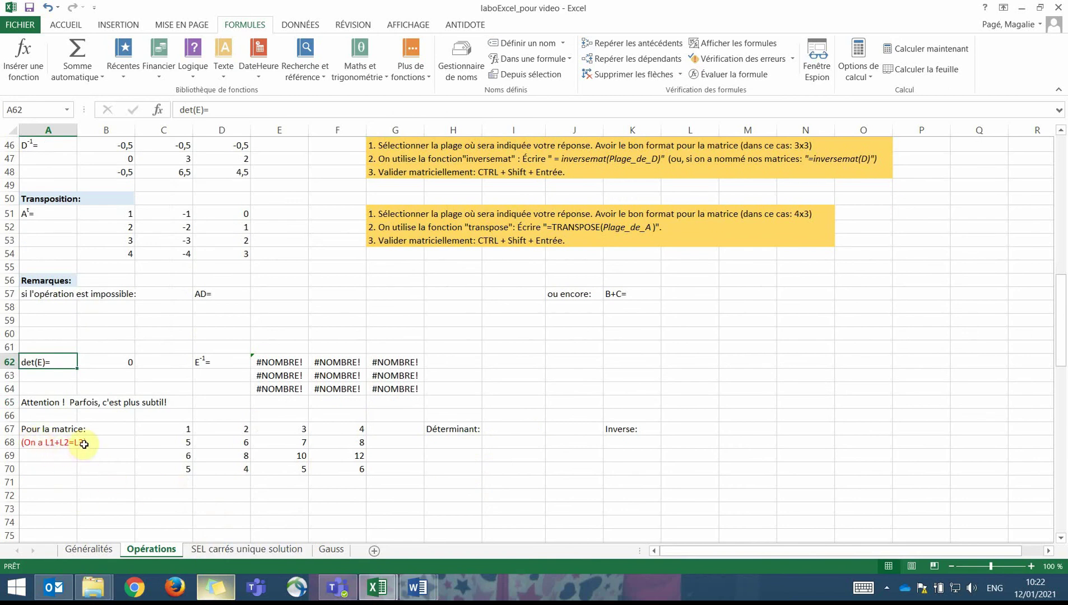
pyautogui.click(165, 455)
pyautogui.moveTo(234, 455); pyautogui.dragTo(350, 456)
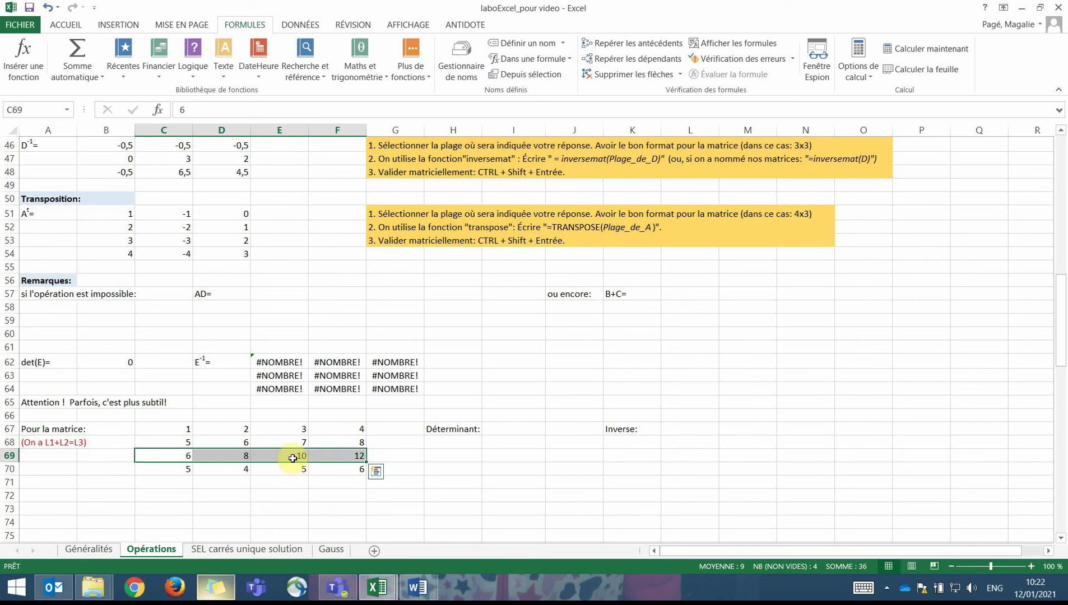
# - Calculate the determinant of the 4x4 matrix in cell I67 with the formula =DETERMAT(C67:F70)
pyautogui.click(502, 428)
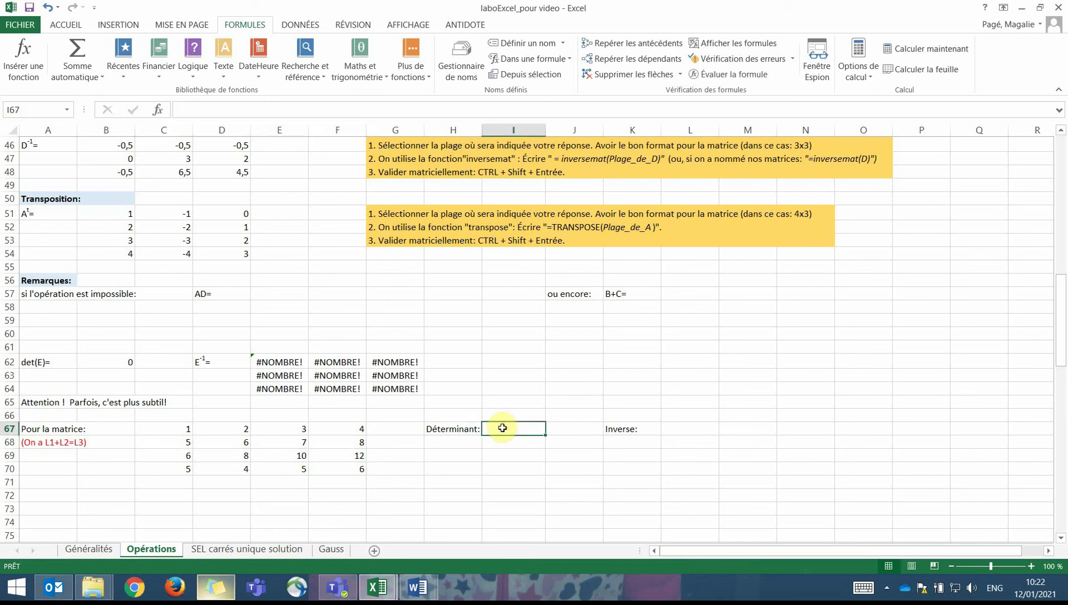
pyautogui.write('=deter')
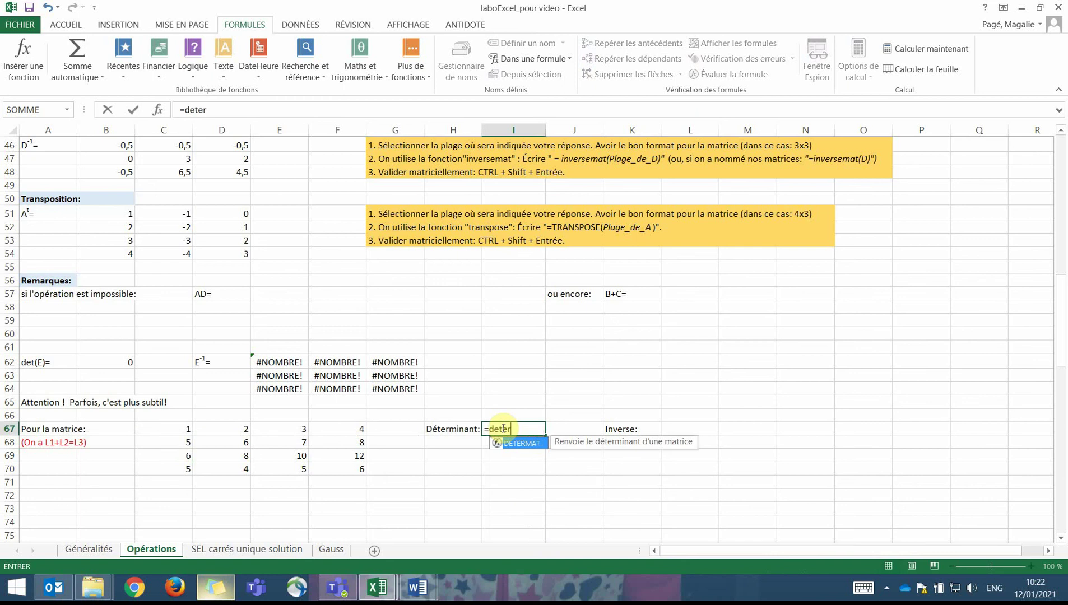
pyautogui.write('mat(')
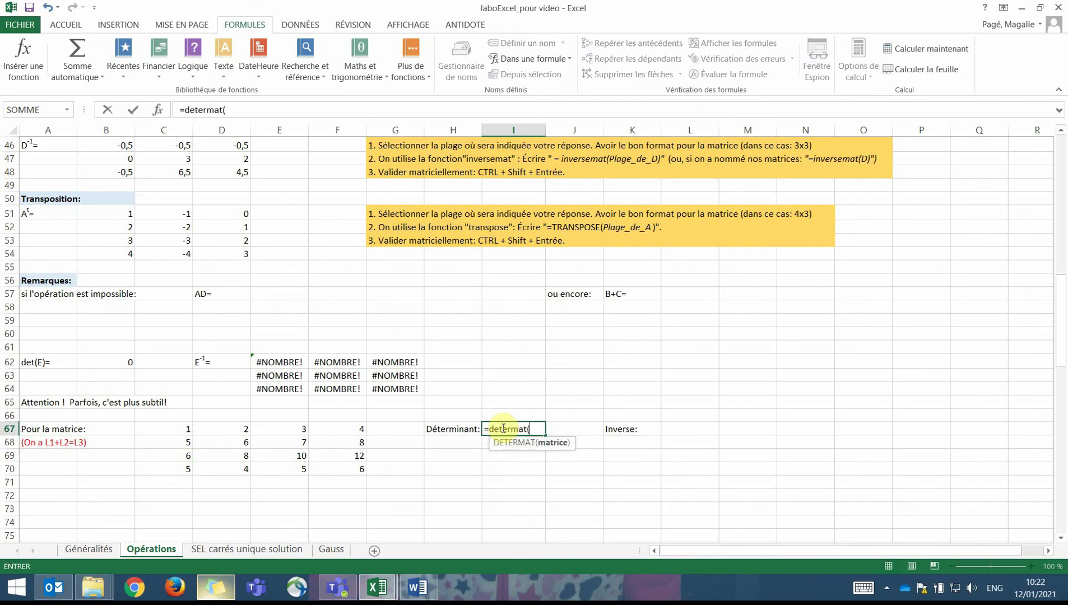
pyautogui.moveTo(187, 427); pyautogui.dragTo(363, 474)
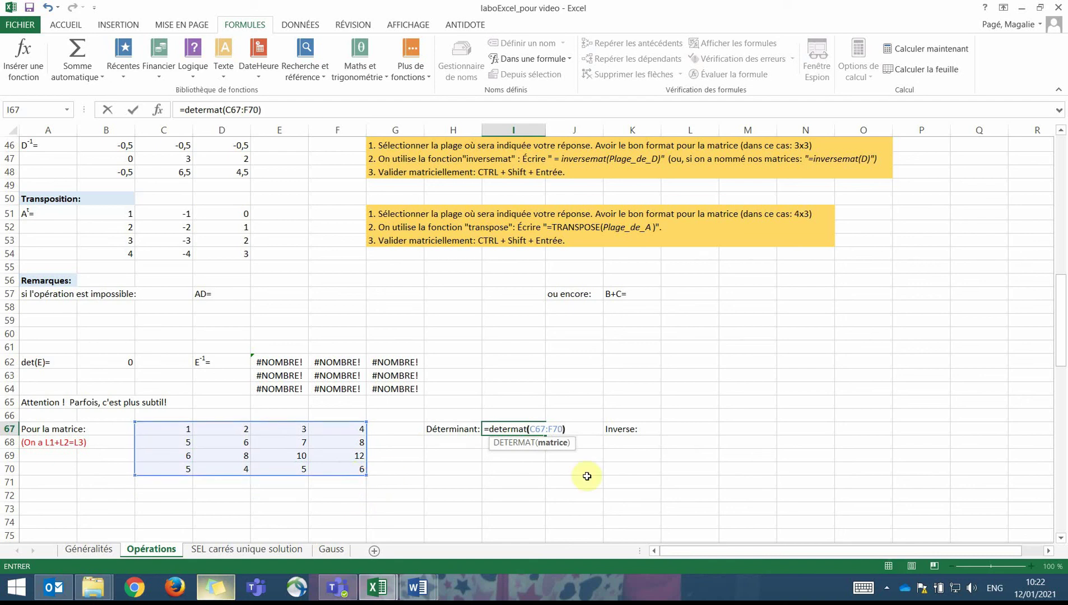
pyautogui.press('Return')
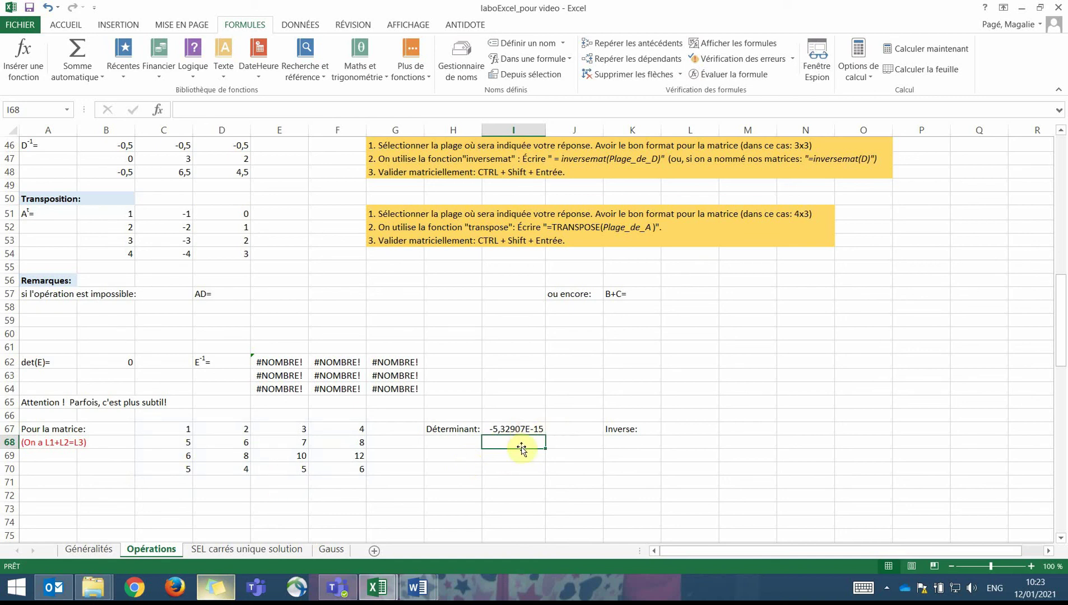
pyautogui.click(513, 429)
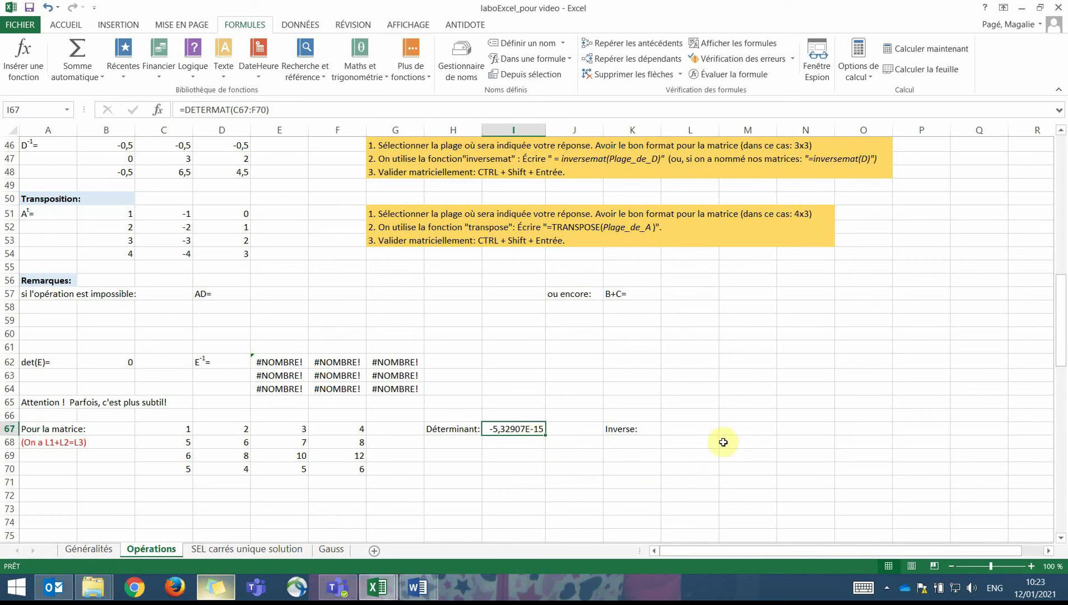
# - Calculate the inverse of the 4x4 matrix over the range L67:O70 with the array formula =INVERSEMAT(C67:F70)
pyautogui.moveTo(706, 430); pyautogui.dragTo(859, 470)
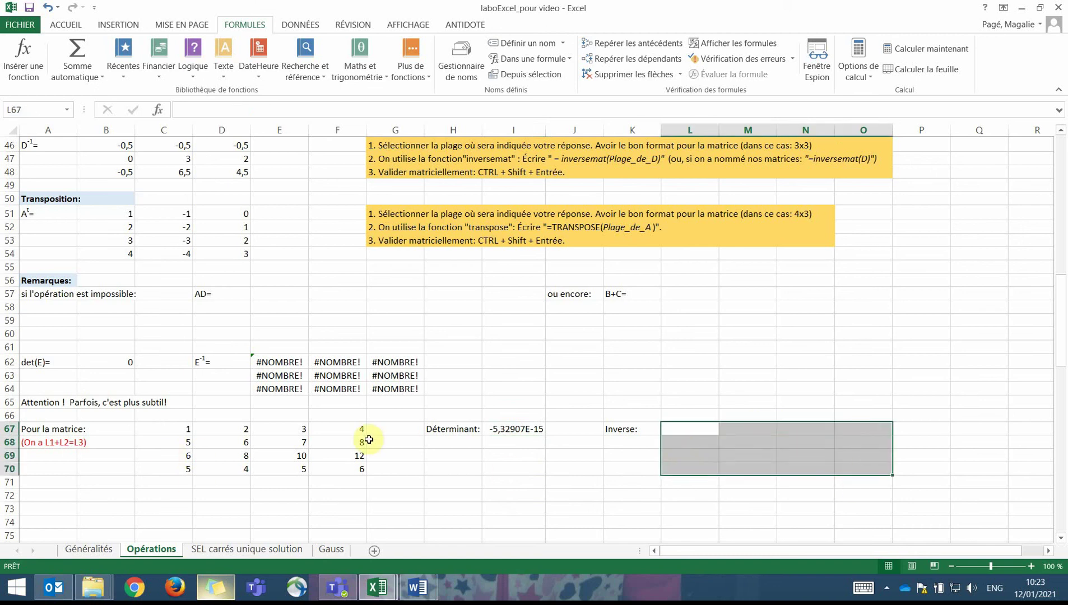
pyautogui.write('=inver')
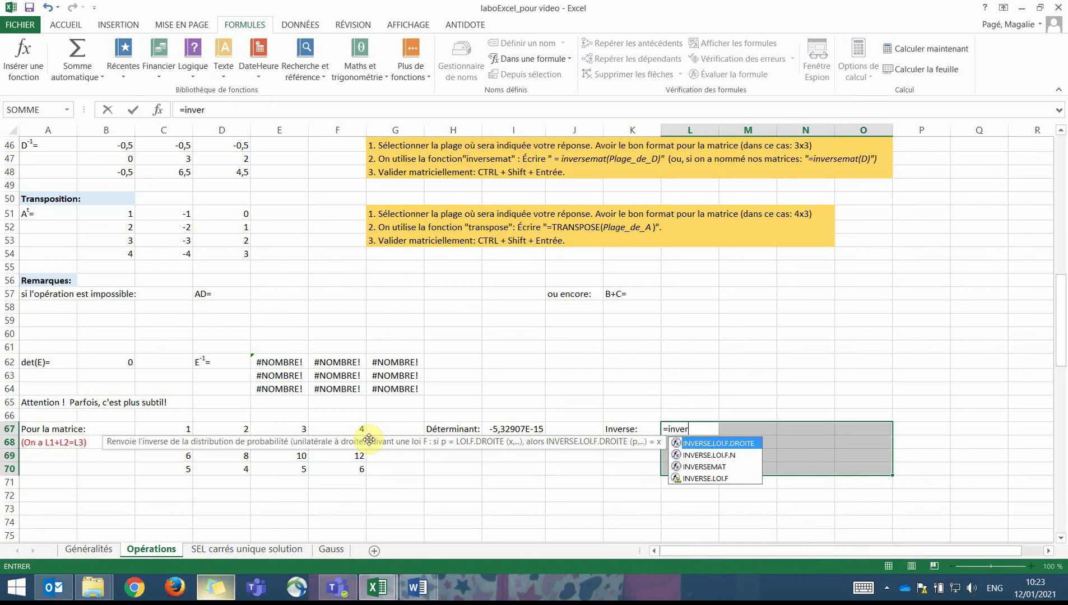
pyautogui.write('semat(')
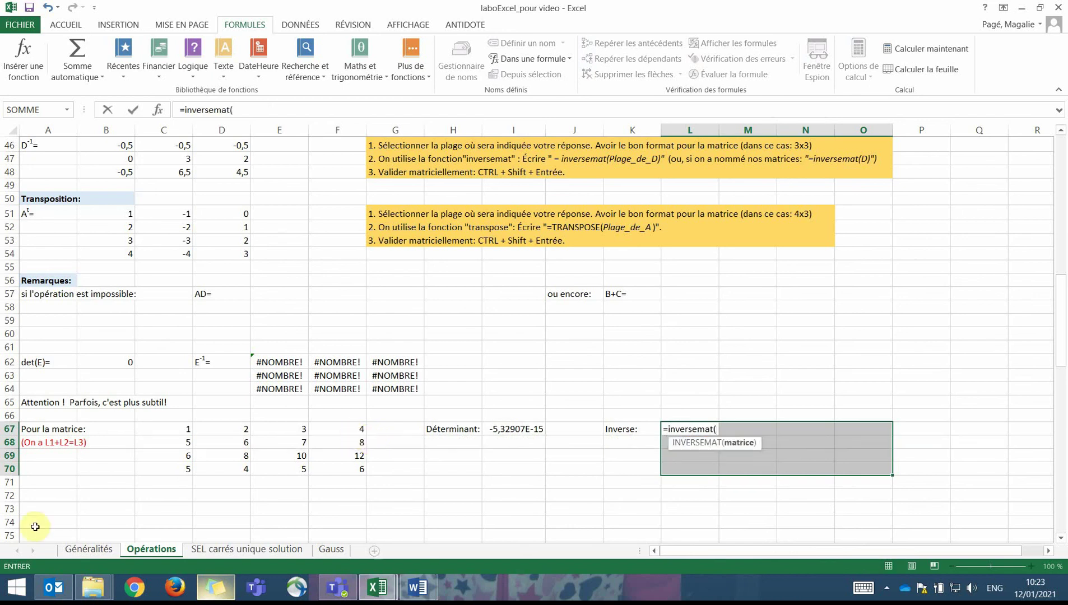
pyautogui.moveTo(182, 427); pyautogui.dragTo(325, 471)
pyautogui.write(')')
pyautogui.hotkey('ctrl', 'shift', 'Return')
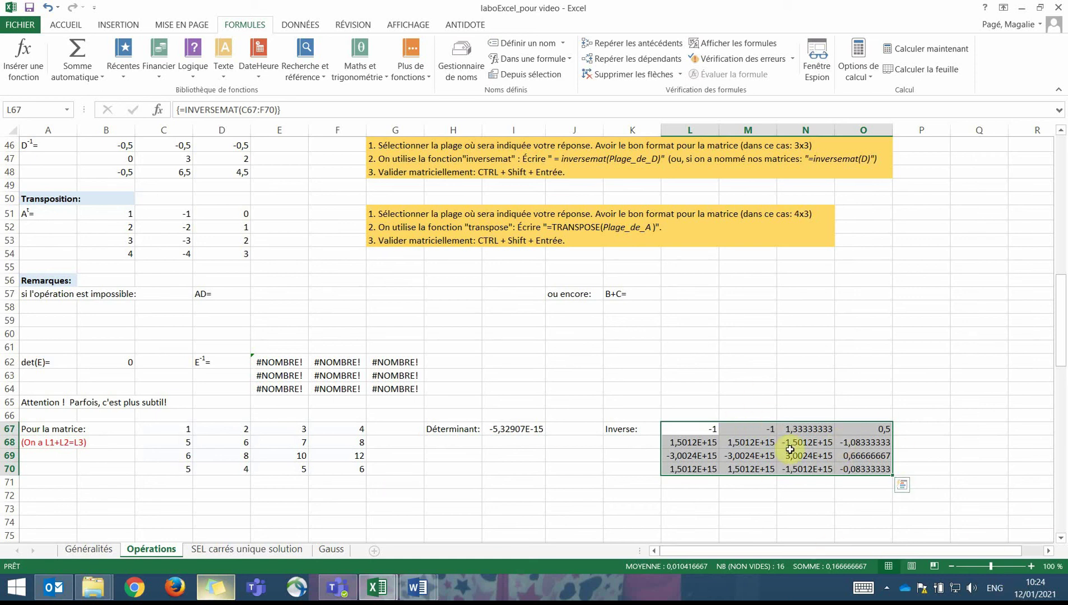
# - Review the determinant result and its formula in cell I67
pyautogui.click(509, 441)
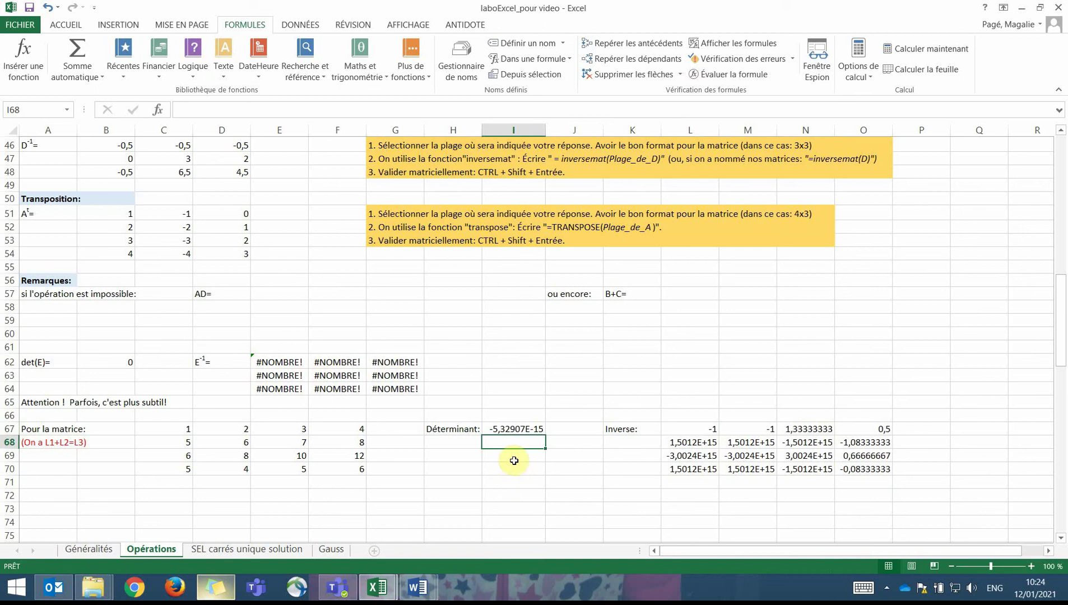
pyautogui.click(514, 428)
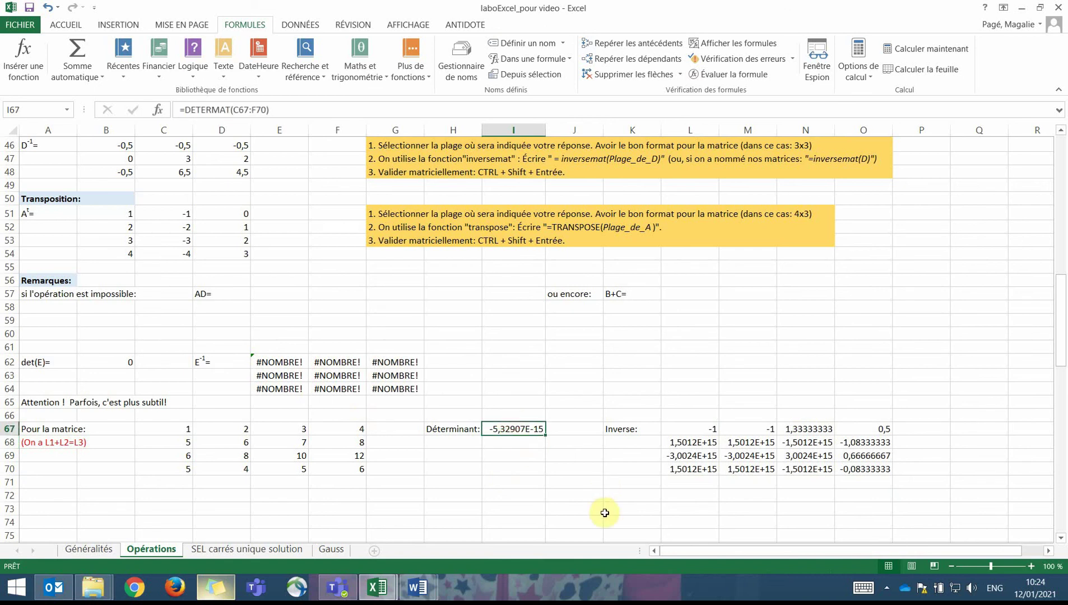